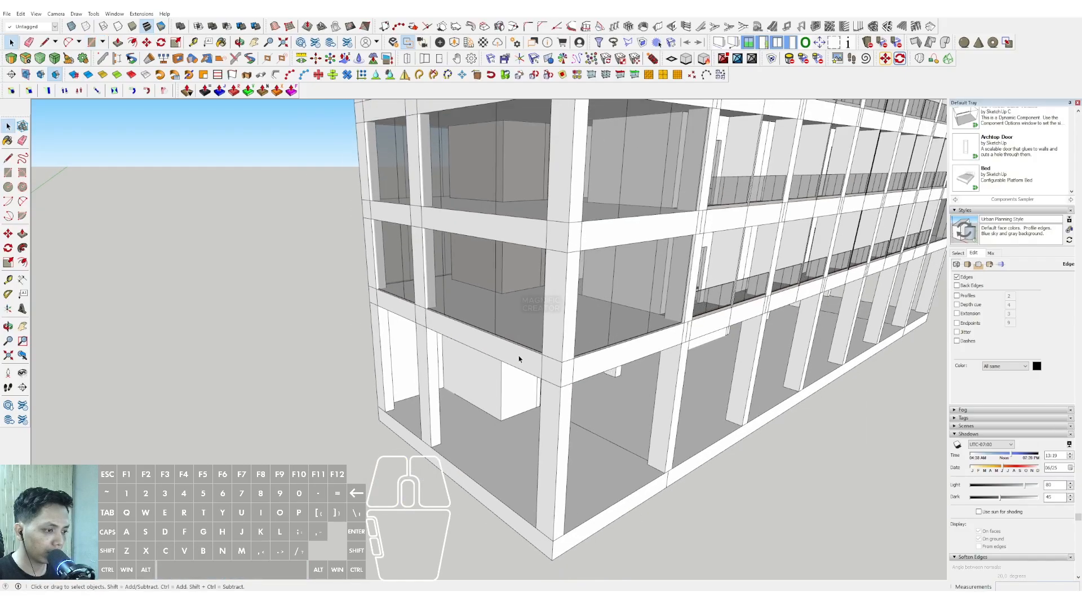
Push/Pull the edge beam face above the ground floor outward about 11630 from the building's short side to form a canopy slab.
{"action": "left_click", "coordinate": [521, 354]}
{"action": "scroll", "coordinate": [392, 386], "scroll_direction": "down", "scroll_amount": 2}
{"action": "left_click", "coordinate": [259, 431]}
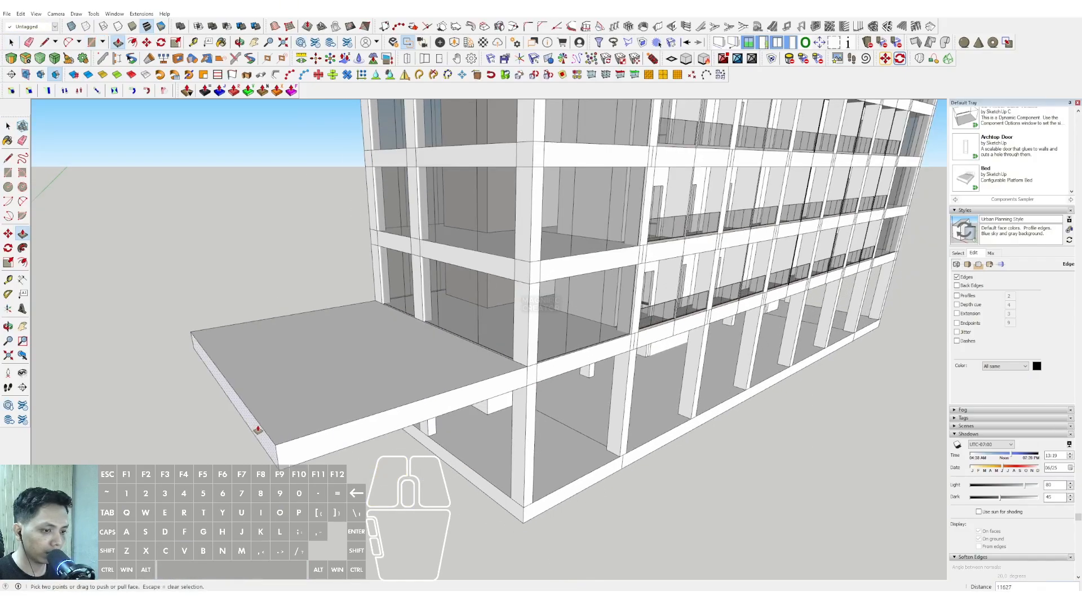
Select the entire extruded canopy slab and make it a group.
{"action": "key", "text": "space"}
{"action": "scroll", "coordinate": [376, 391], "scroll_direction": "down", "scroll_amount": 1}
{"action": "left_click", "coordinate": [394, 399]}
{"action": "right_click", "coordinate": [394, 398]}
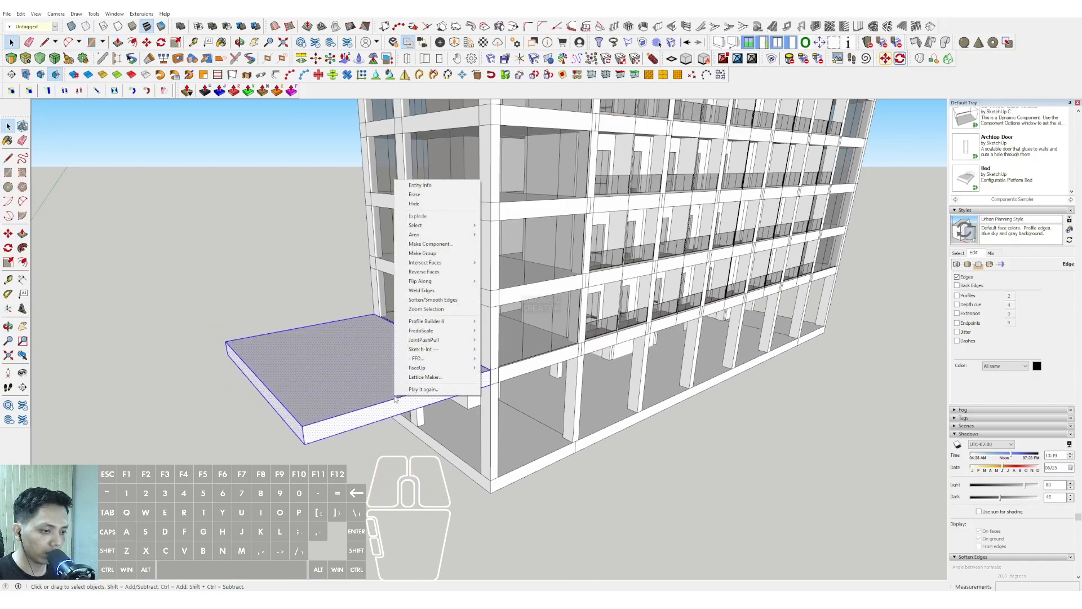
{"action": "left_click", "coordinate": [416, 253]}
Turn on the section cut and examine the floor layout, including the corridor, guest rooms and solid core blocks.
{"action": "scroll", "coordinate": [242, 227], "scroll_direction": "down", "scroll_amount": 4}
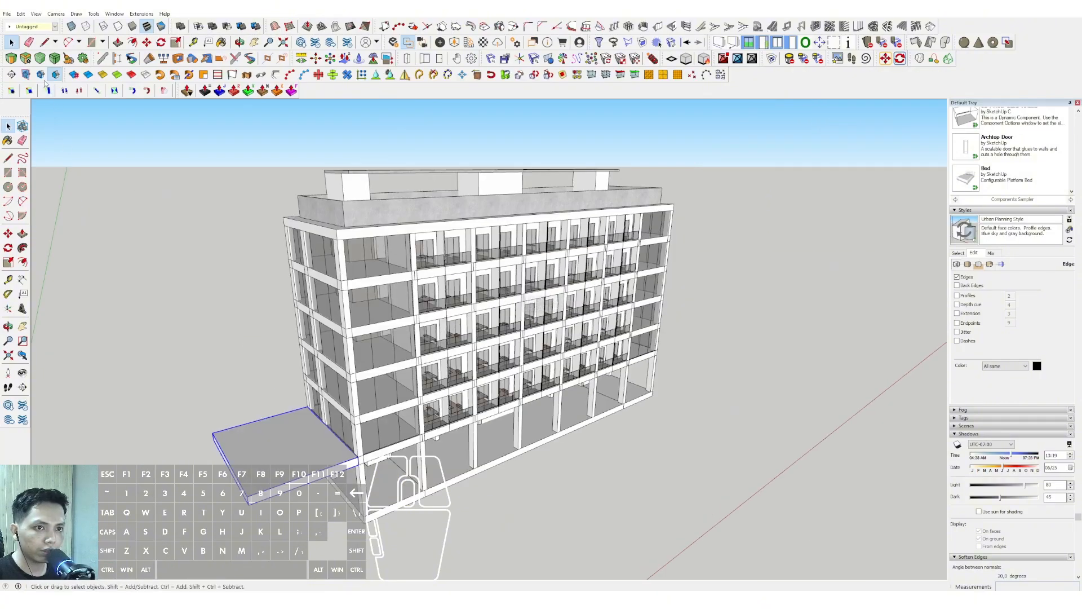
{"action": "middle_click_drag", "start_coordinate": [461, 300], "coordinate": [581, 424]}
{"action": "scroll", "coordinate": [429, 428], "scroll_direction": "up", "scroll_amount": 6}
{"action": "scroll", "coordinate": [581, 424], "scroll_direction": "down", "scroll_amount": 6}
{"action": "key", "text": "space"}
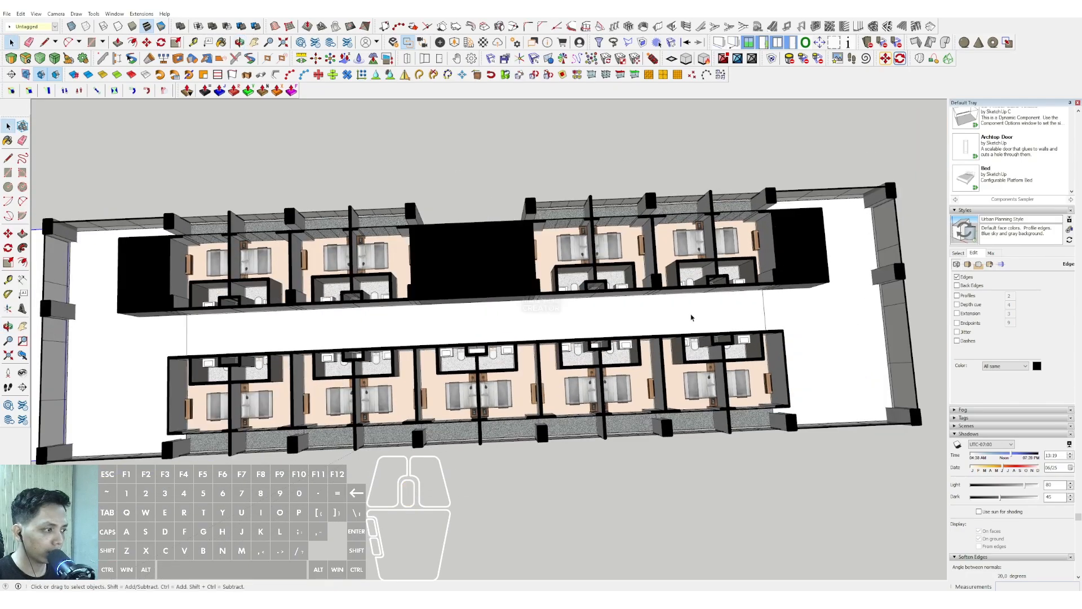
{"action": "scroll", "coordinate": [609, 319], "scroll_direction": "up", "scroll_amount": 8}
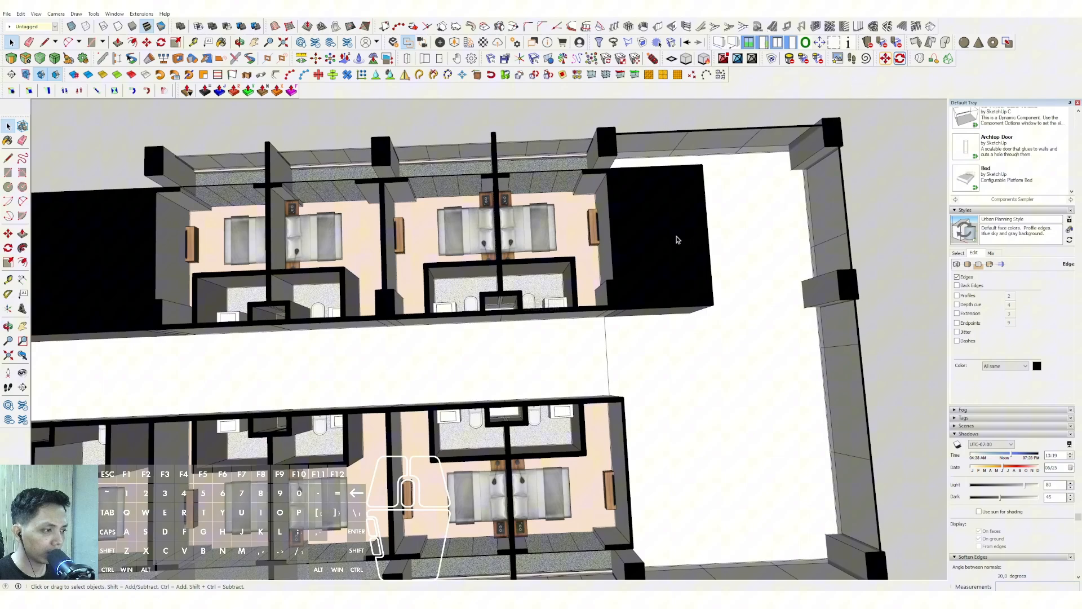
{"action": "middle_click_drag", "start_coordinate": [678, 239], "coordinate": [544, 311]}
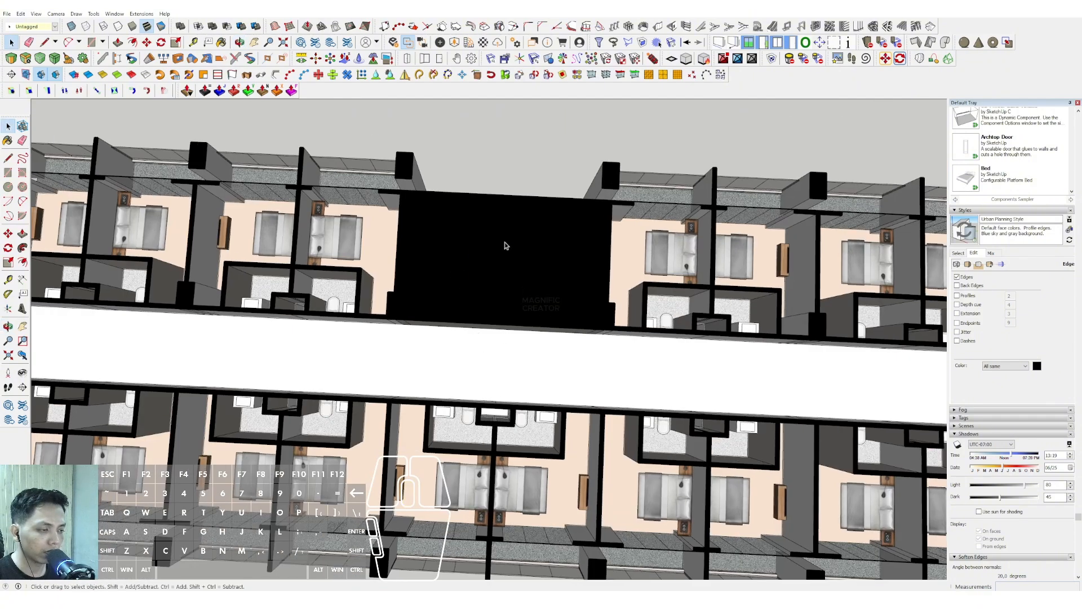
{"action": "middle_click_drag", "start_coordinate": [506, 245], "coordinate": [552, 356], "text": "shift"}
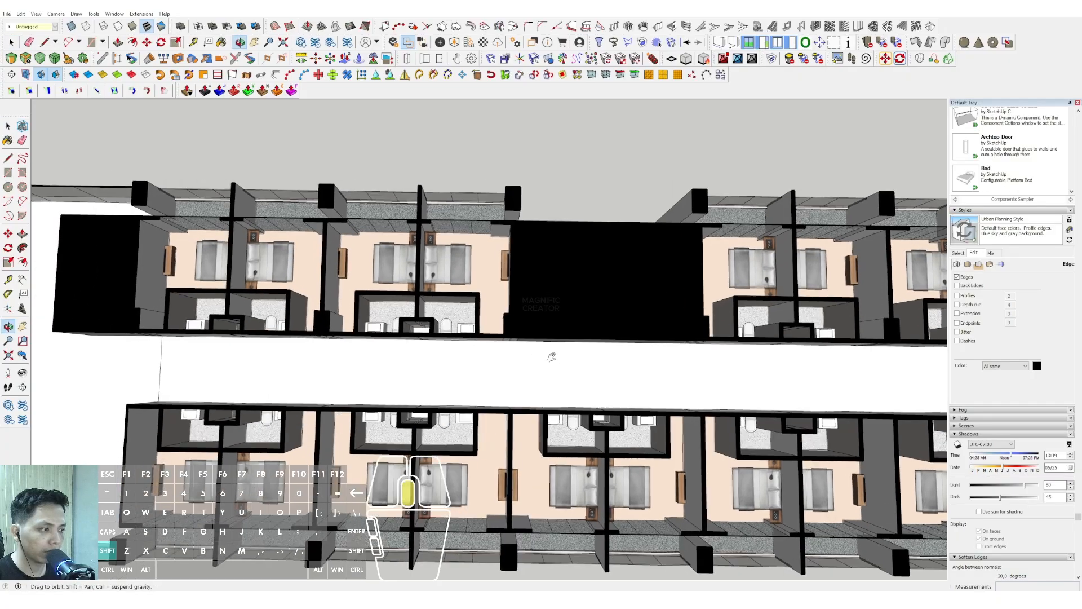
{"action": "middle_click_drag", "start_coordinate": [437, 343], "coordinate": [605, 322], "text": "shift"}
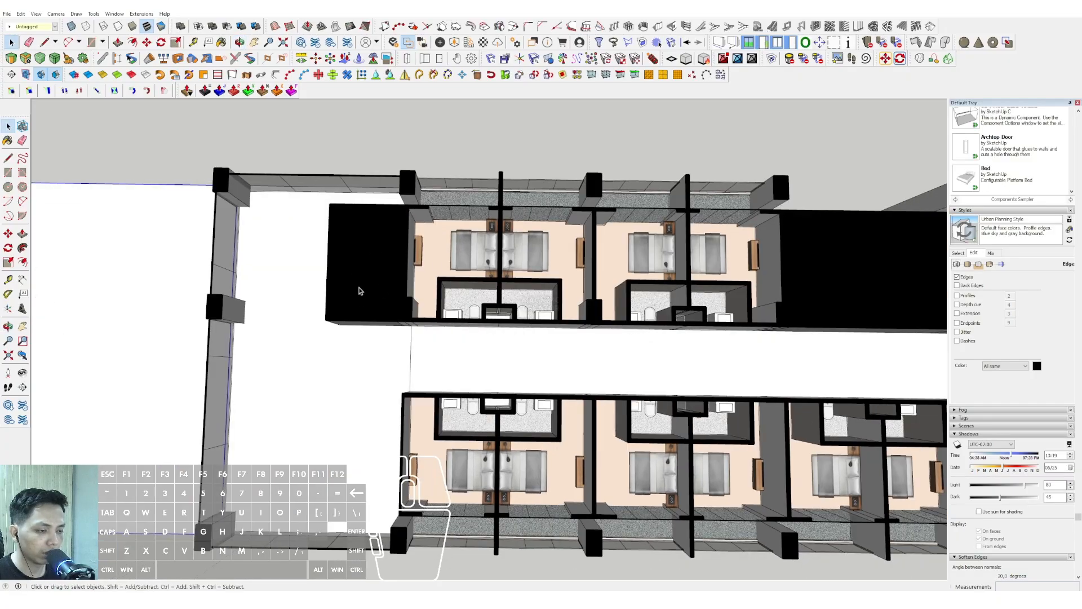
{"action": "middle_click_drag", "start_coordinate": [395, 284], "coordinate": [562, 256], "text": "shift"}
{"action": "middle_click_drag", "start_coordinate": [461, 474], "coordinate": [538, 356]}
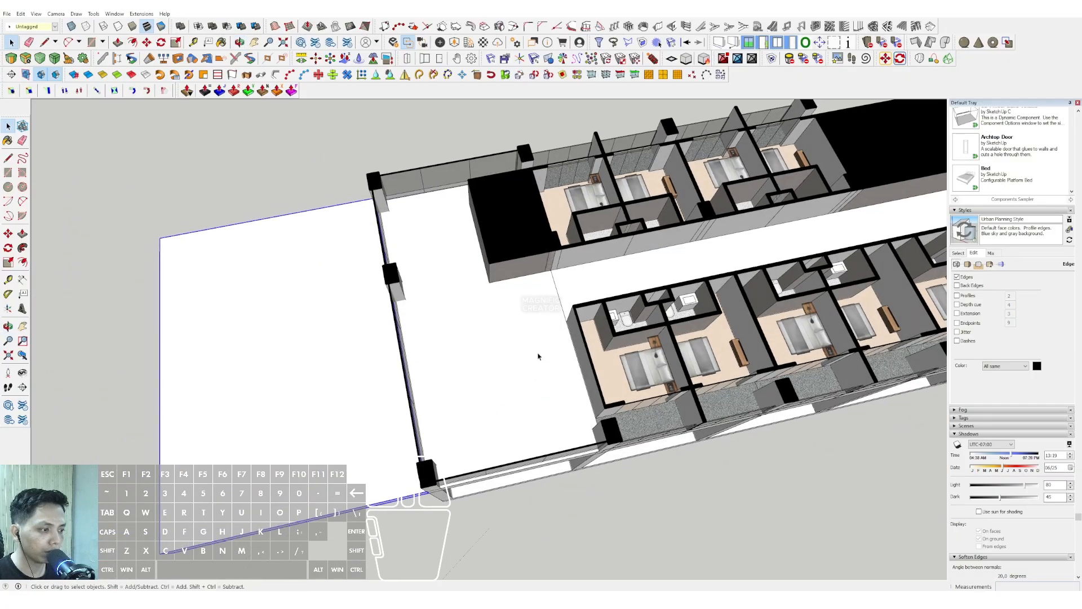
{"action": "middle_click_drag", "start_coordinate": [476, 306], "coordinate": [450, 273]}
Examine the furnished guest rooms and the shaft between their paired bathrooms in the cut floor.
{"action": "scroll", "coordinate": [574, 405], "scroll_direction": "up", "scroll_amount": 10}
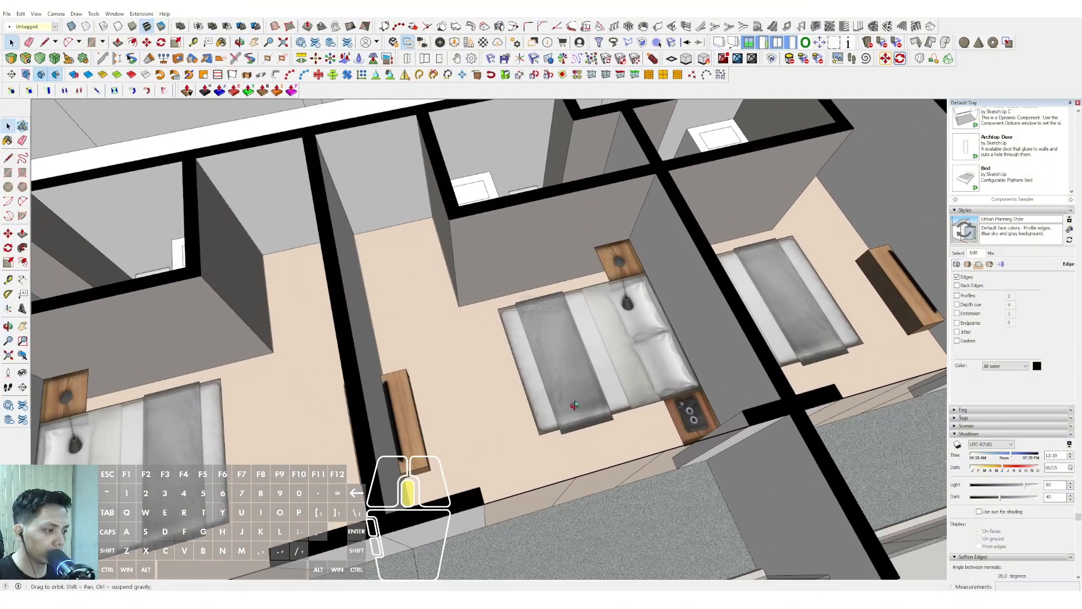
{"action": "middle_click_drag", "start_coordinate": [574, 405], "coordinate": [512, 304]}
{"action": "scroll", "coordinate": [512, 299], "scroll_direction": "up", "scroll_amount": 5}
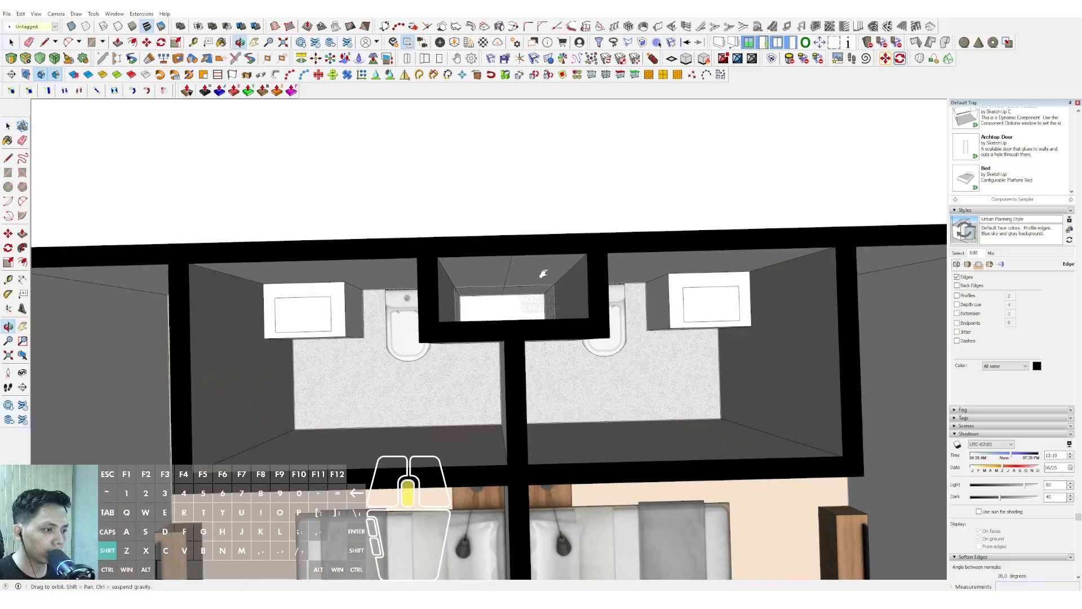
{"action": "scroll", "coordinate": [514, 286], "scroll_direction": "up", "scroll_amount": 3}
{"action": "scroll", "coordinate": [507, 282], "scroll_direction": "down", "scroll_amount": 2}
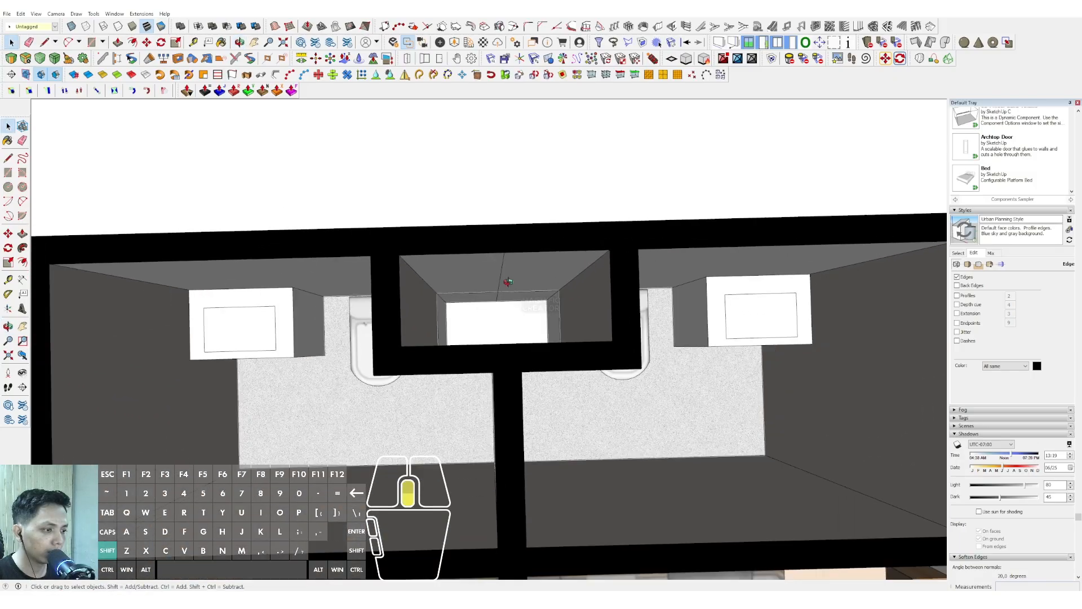
{"action": "scroll", "coordinate": [575, 312], "scroll_direction": "down", "scroll_amount": 4}
{"action": "middle_click_drag", "start_coordinate": [576, 311], "coordinate": [620, 282]}
{"action": "scroll", "coordinate": [604, 279], "scroll_direction": "down", "scroll_amount": 6}
{"action": "scroll", "coordinate": [620, 282], "scroll_direction": "down", "scroll_amount": 8}
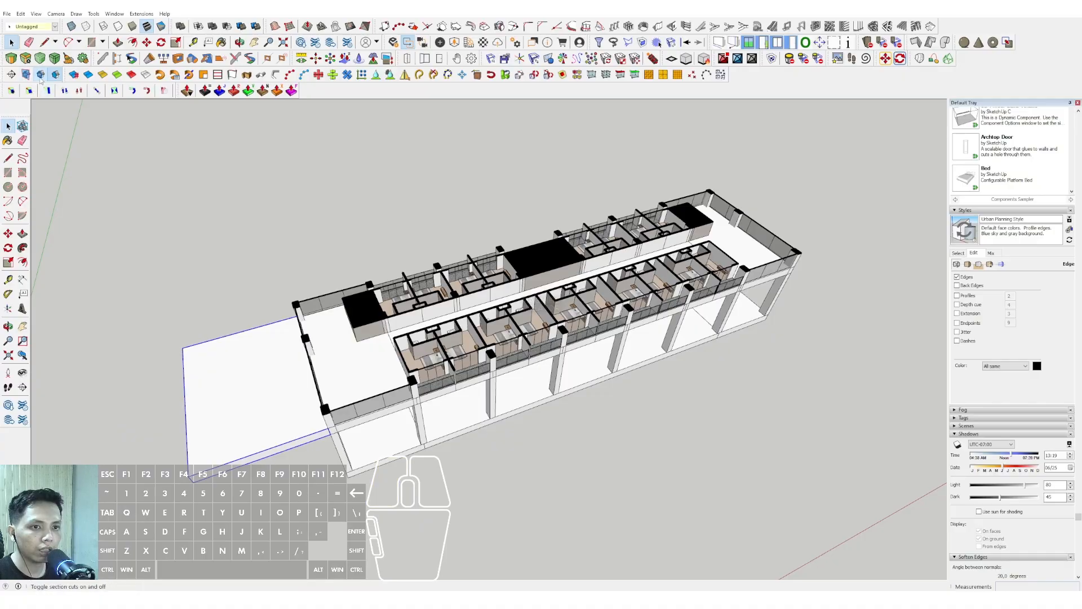
Turn off the section cut and examine the rooftop parapet, core blocks and upper roof slab.
{"action": "middle_click_drag", "start_coordinate": [464, 279], "coordinate": [417, 242]}
{"action": "scroll", "coordinate": [418, 243], "scroll_direction": "up", "scroll_amount": 4}
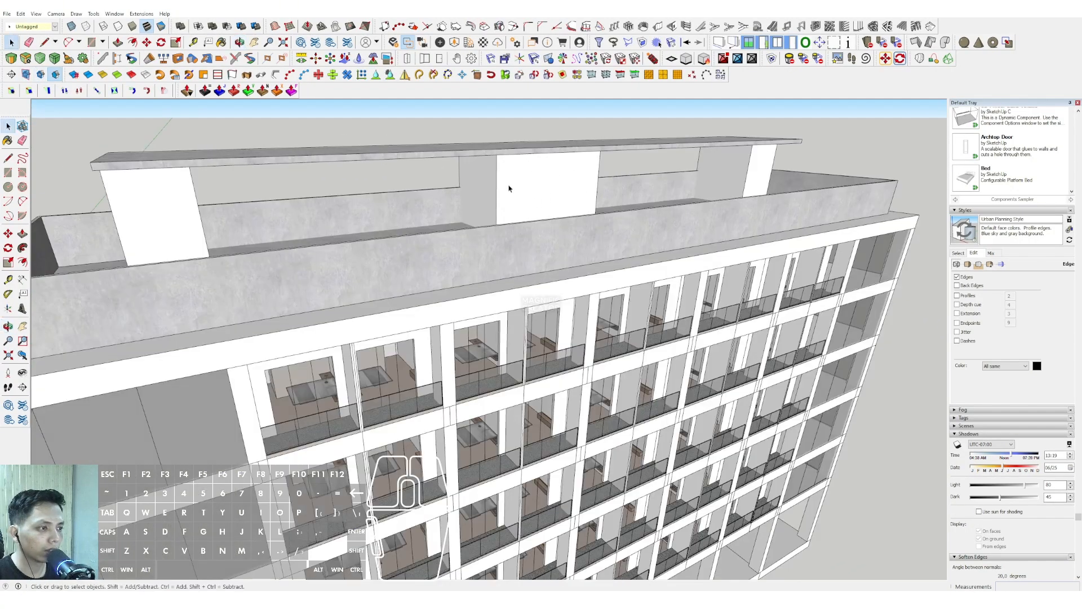
{"action": "scroll", "coordinate": [509, 189], "scroll_direction": "up", "scroll_amount": 5}
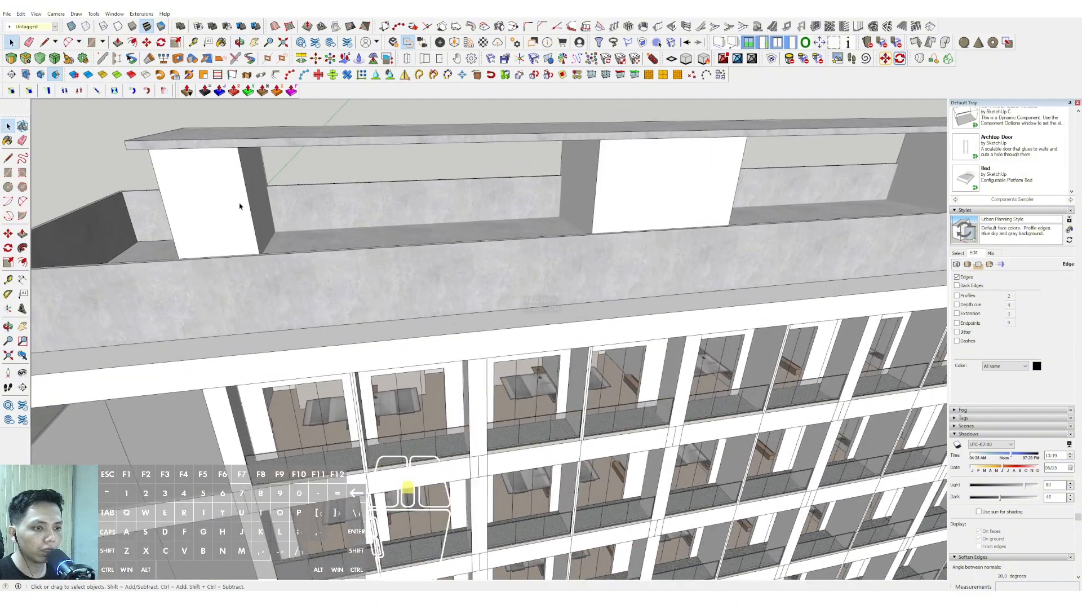
{"action": "scroll", "coordinate": [239, 206], "scroll_direction": "down", "scroll_amount": 4}
{"action": "scroll", "coordinate": [778, 162], "scroll_direction": "up", "scroll_amount": 4}
{"action": "middle_click_drag", "start_coordinate": [778, 162], "coordinate": [713, 313]}
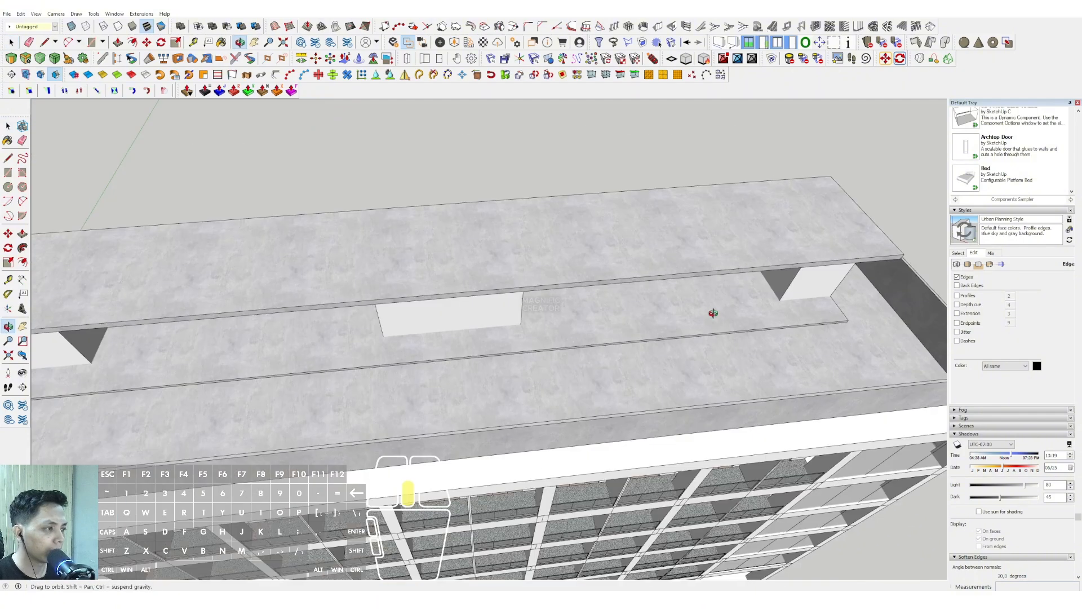
{"action": "scroll", "coordinate": [806, 229], "scroll_direction": "down", "scroll_amount": 6}
{"action": "middle_click_drag", "start_coordinate": [592, 285], "coordinate": [591, 220], "text": "shift"}
{"action": "scroll", "coordinate": [466, 414], "scroll_direction": "up", "scroll_amount": 3}
{"action": "middle_click_drag", "start_coordinate": [466, 414], "coordinate": [502, 349]}
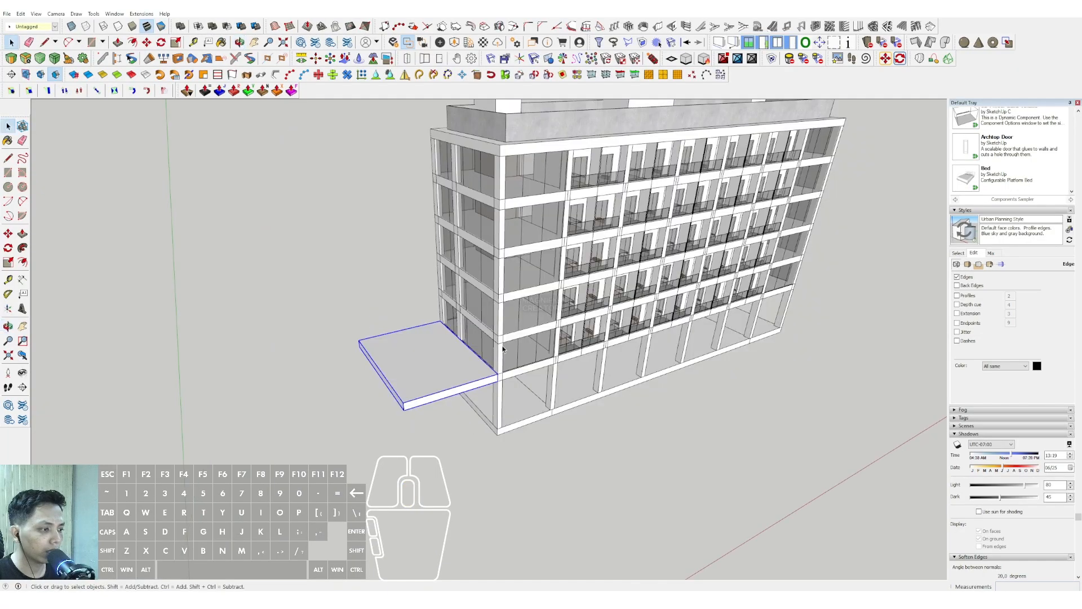
Open the canopy slab group and pull its front side face forward beyond the building's long balcony facade.
{"action": "scroll", "coordinate": [504, 349], "scroll_direction": "up", "scroll_amount": 3}
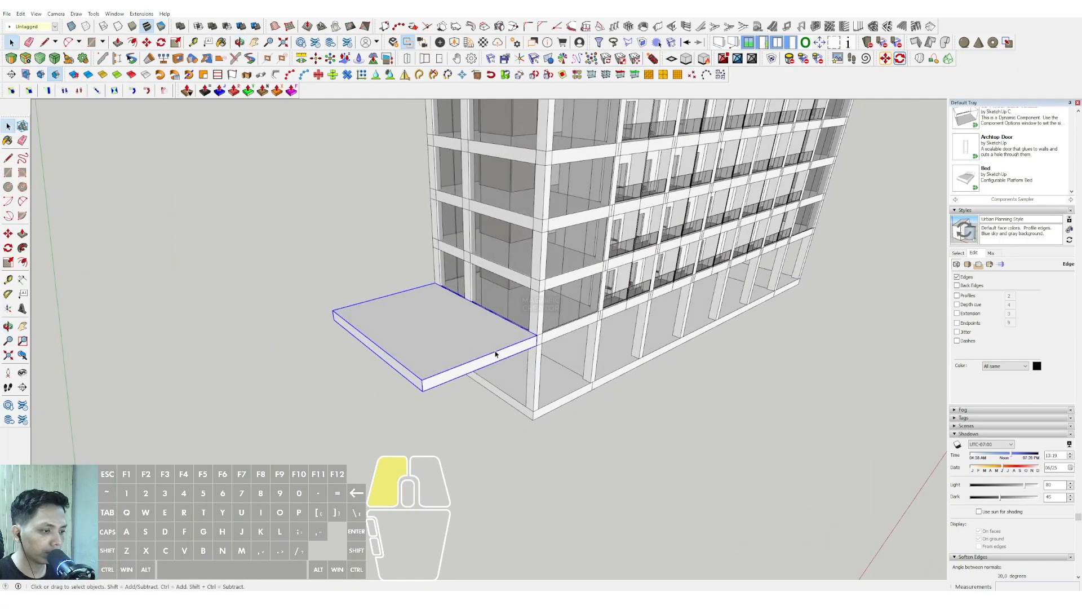
{"action": "scroll", "coordinate": [496, 353], "scroll_direction": "up", "scroll_amount": 2}
{"action": "left_click", "coordinate": [504, 353]}
{"action": "scroll", "coordinate": [513, 354], "scroll_direction": "up", "scroll_amount": 2}
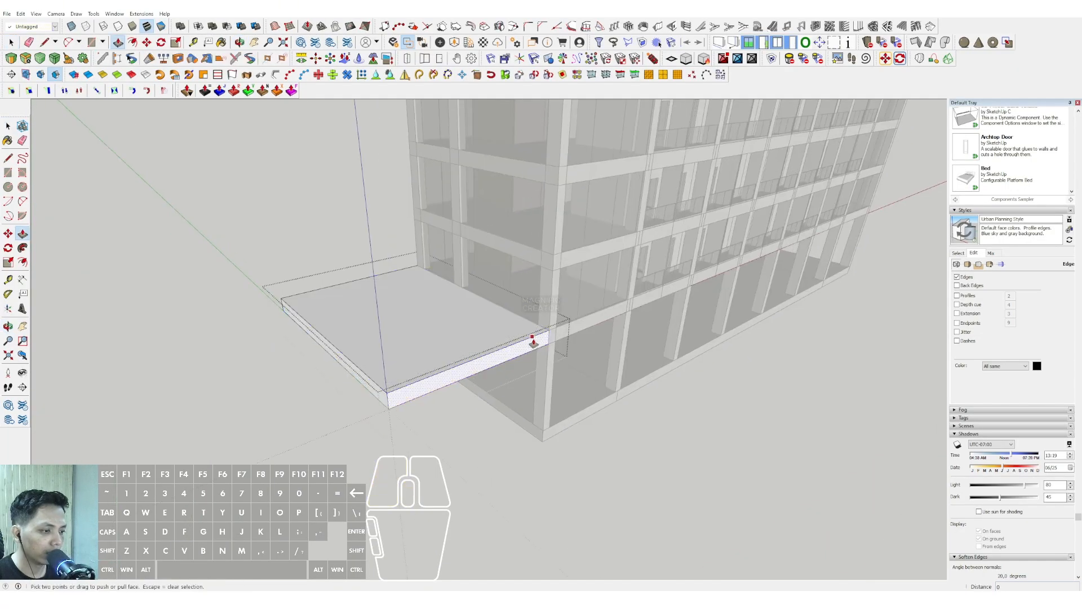
{"action": "middle_click_drag", "start_coordinate": [623, 430], "coordinate": [429, 282]}
{"action": "left_click", "coordinate": [654, 352]}
{"action": "key", "text": "space"}
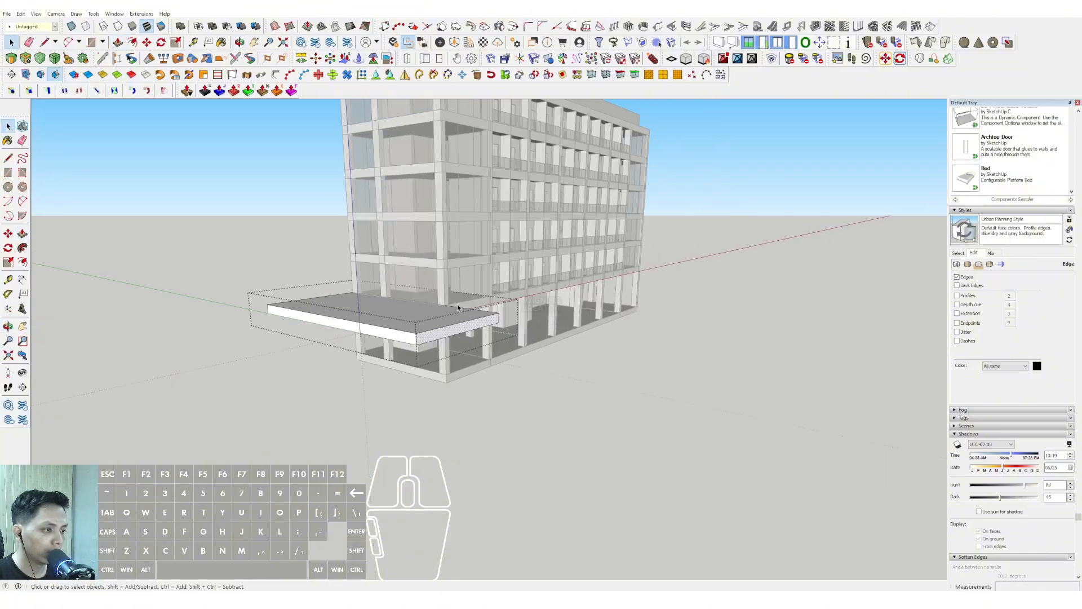
{"action": "left_click", "coordinate": [573, 417]}
Draw a rectangle on the slab's inner side face covering the part that projects in front of the long facade.
{"action": "scroll", "coordinate": [450, 312], "scroll_direction": "up", "scroll_amount": 3}
{"action": "middle_click_drag", "start_coordinate": [536, 322], "coordinate": [214, 287]}
{"action": "scroll", "coordinate": [209, 286], "scroll_direction": "up", "scroll_amount": 3}
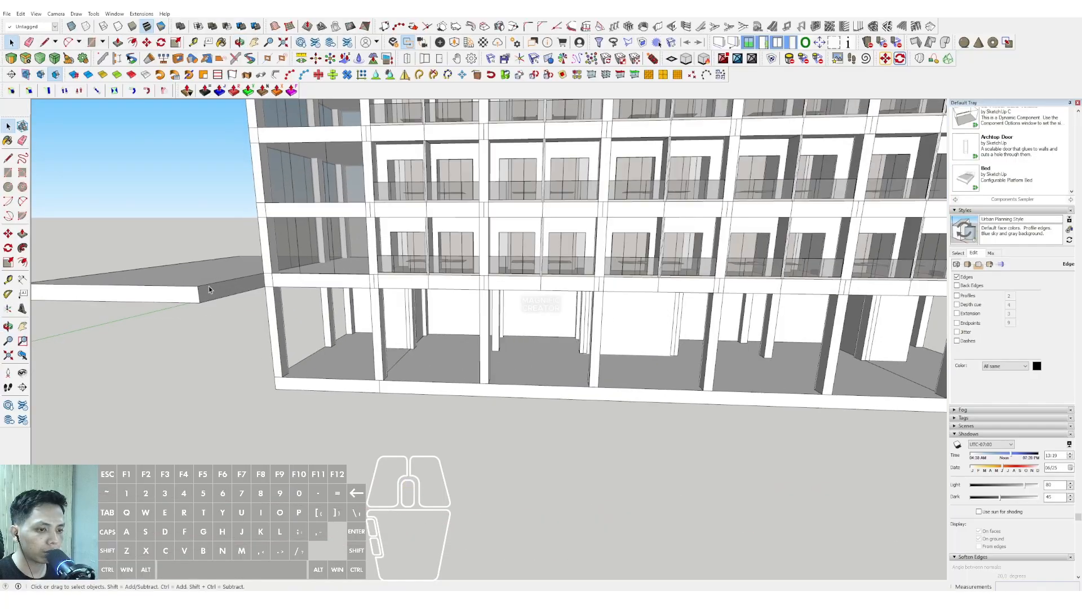
{"action": "left_click", "coordinate": [209, 285]}
{"action": "scroll", "coordinate": [208, 286], "scroll_direction": "up", "scroll_amount": 3}
{"action": "scroll", "coordinate": [203, 298], "scroll_direction": "up", "scroll_amount": 1}
{"action": "key", "text": "r"}
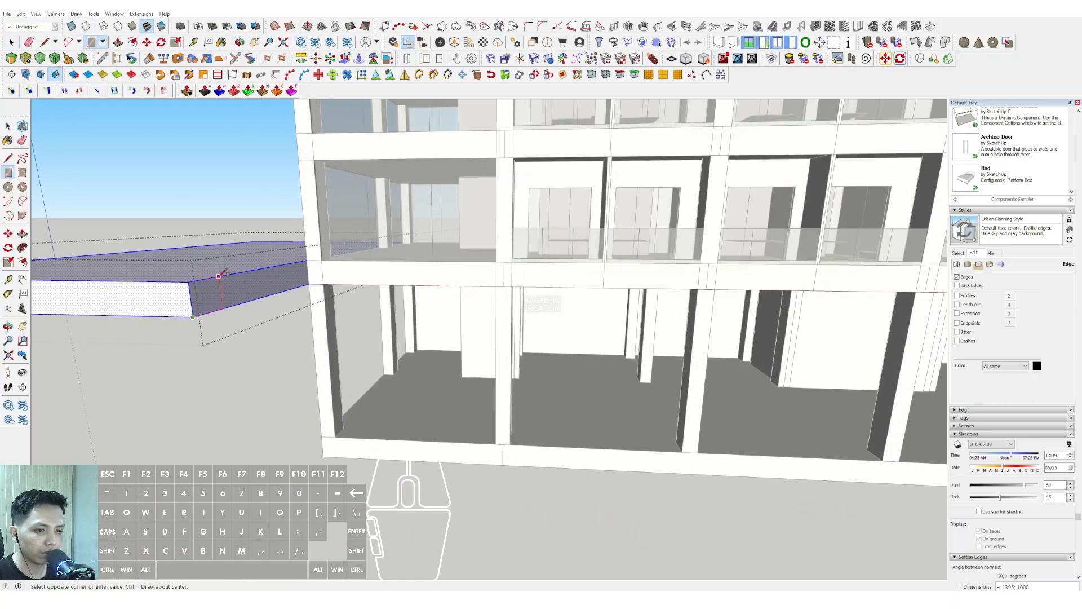
Push/Pull the projecting side face along the entire long facade, past the building's far end.
{"action": "left_click", "coordinate": [293, 276]}
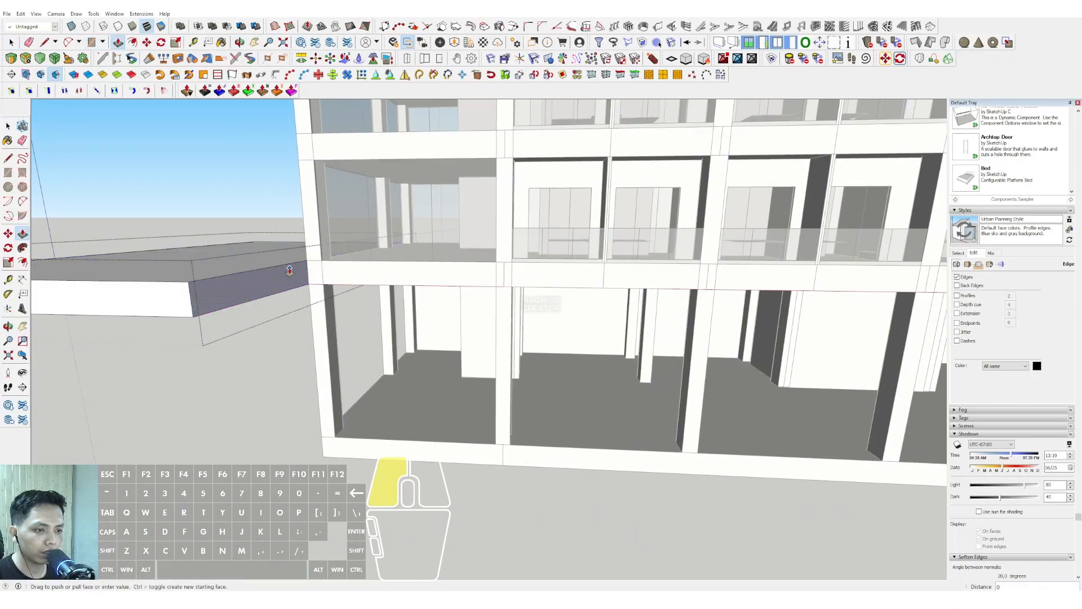
{"action": "scroll", "coordinate": [316, 282], "scroll_direction": "down", "scroll_amount": 5}
{"action": "middle_click_drag", "start_coordinate": [315, 282], "coordinate": [699, 317]}
{"action": "left_click", "coordinate": [698, 317]}
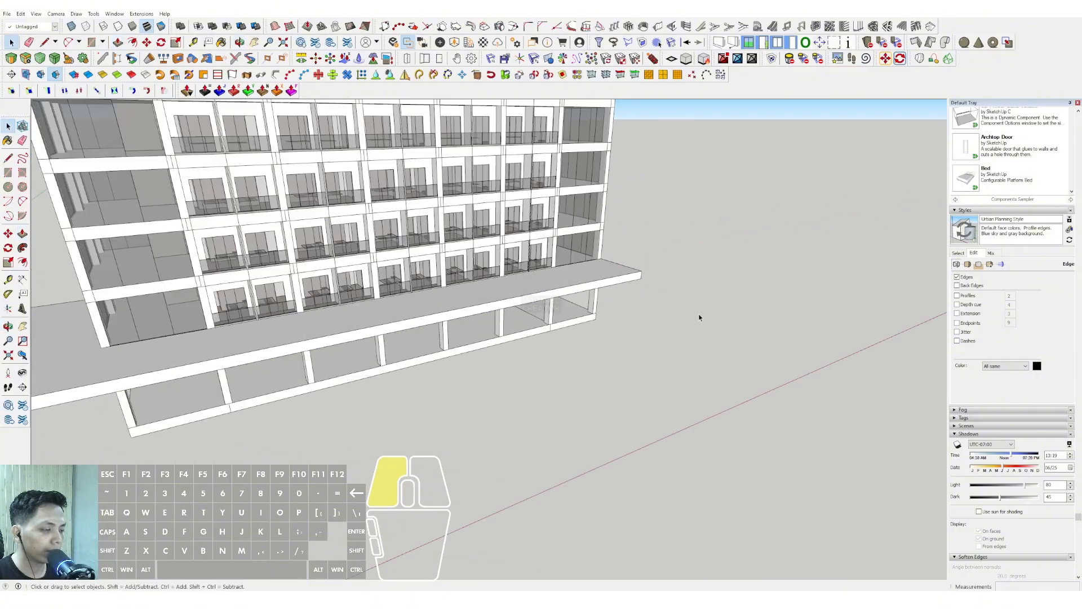
Convert the L-shaped canopy slab group into a component with the default settings.
{"action": "scroll", "coordinate": [486, 278], "scroll_direction": "down", "scroll_amount": 5}
{"action": "middle_click_drag", "start_coordinate": [486, 277], "coordinate": [524, 186]}
{"action": "middle_click_drag", "start_coordinate": [564, 262], "coordinate": [594, 335]}
{"action": "scroll", "coordinate": [524, 336], "scroll_direction": "up", "scroll_amount": 3}
{"action": "middle_click_drag", "start_coordinate": [524, 335], "coordinate": [417, 234], "text": "shift"}
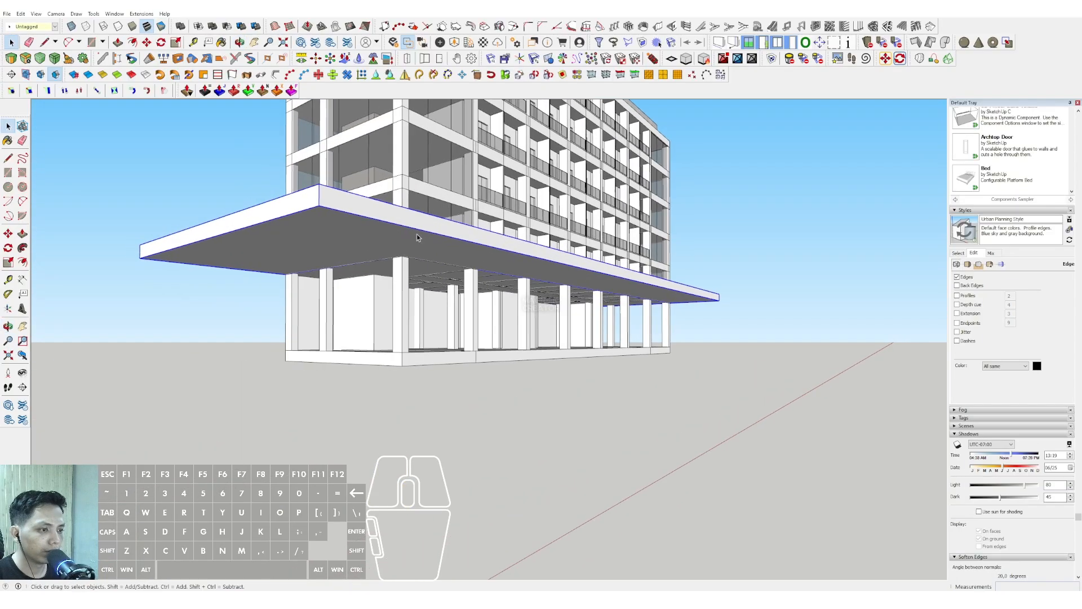
{"action": "right_click", "coordinate": [416, 233]}
{"action": "left_click", "coordinate": [446, 307]}
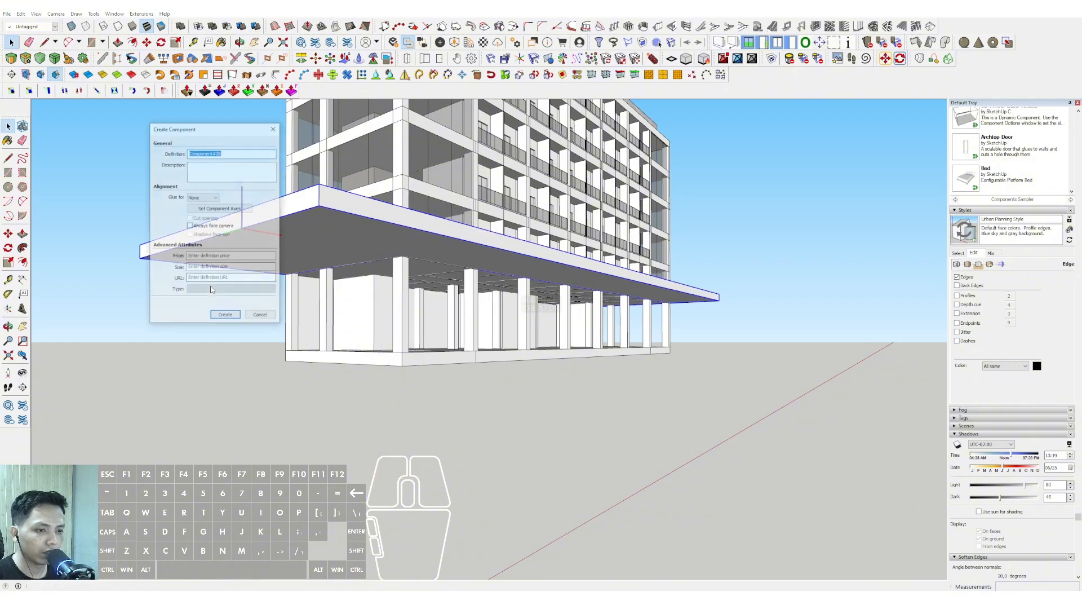
{"action": "left_click", "coordinate": [228, 317]}
Place a copy of the canopy component at ground level and split its long front face with a vertical line at the midpoint.
{"action": "scroll", "coordinate": [405, 272], "scroll_direction": "up", "scroll_amount": 2}
{"action": "middle_click_drag", "start_coordinate": [405, 272], "coordinate": [485, 360]}
{"action": "triple_click", "coordinate": [478, 381]}
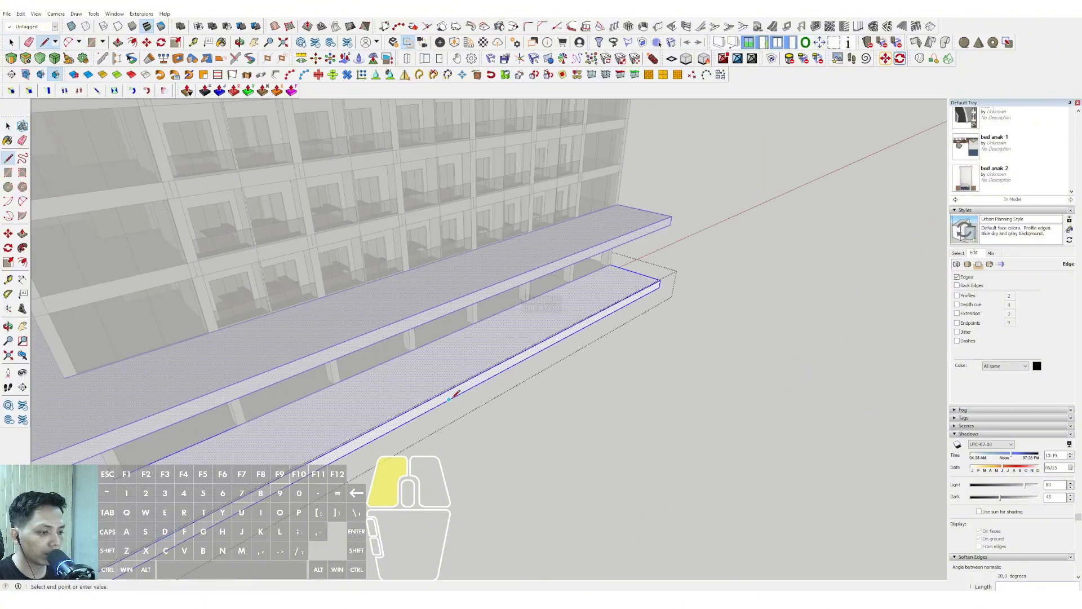
{"action": "middle_click_drag", "start_coordinate": [456, 395], "coordinate": [604, 297]}
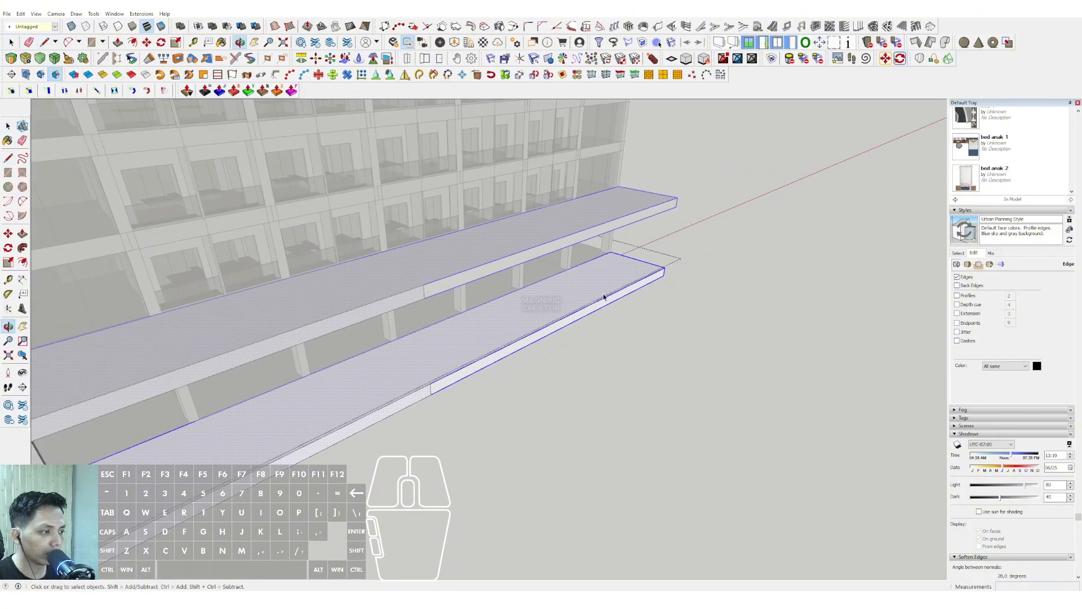
Move the slab's far outer corner edge about 15240 outward along the green axis to angle half of the front edge.
{"action": "left_click", "coordinate": [664, 253]}
{"action": "middle_click_drag", "start_coordinate": [664, 254], "coordinate": [768, 286]}
{"action": "scroll", "coordinate": [766, 319], "scroll_direction": "down", "scroll_amount": 2}
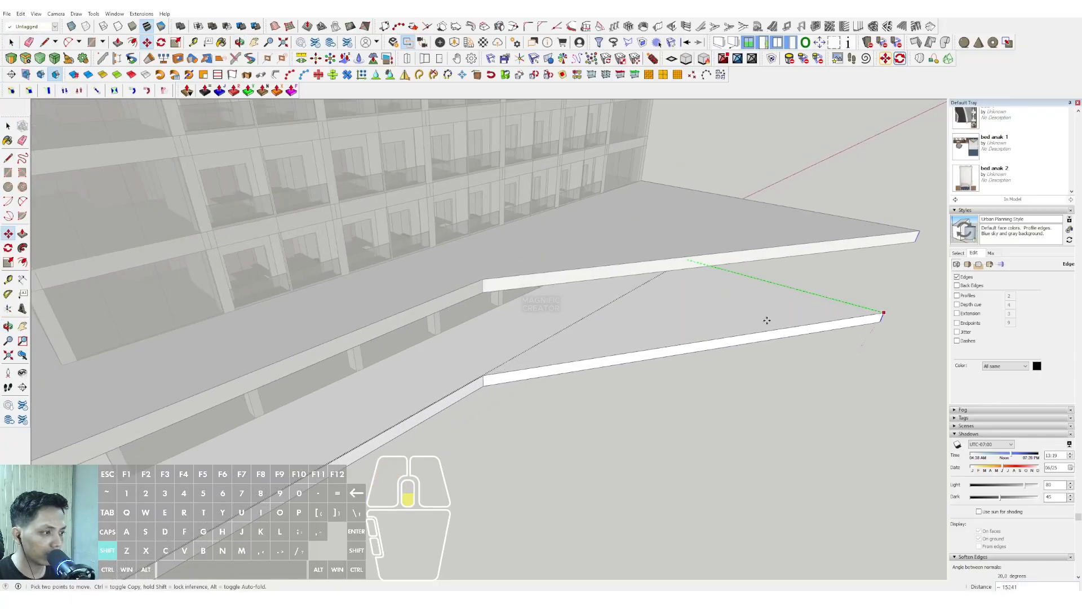
{"action": "left_click", "coordinate": [836, 350]}
{"action": "key", "text": "space"}
{"action": "scroll", "coordinate": [596, 316], "scroll_direction": "down", "scroll_amount": 2}
{"action": "middle_click_drag", "start_coordinate": [597, 315], "coordinate": [573, 332], "text": "shift"}
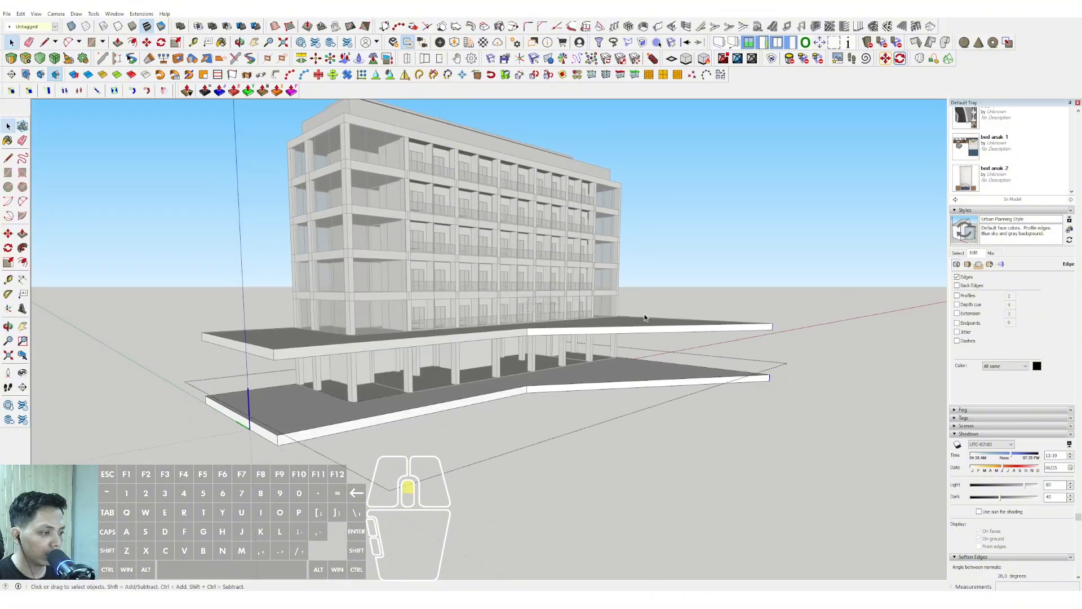
Try to draw a line across the pointed outer corner of the upper slab.
{"action": "scroll", "coordinate": [645, 318], "scroll_direction": "up", "scroll_amount": 8}
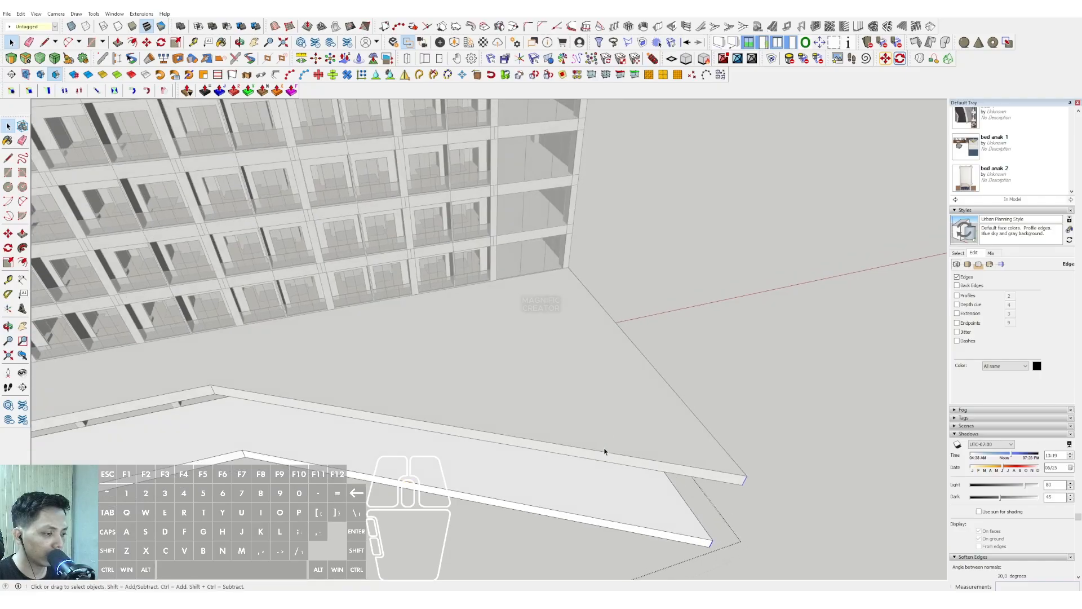
{"action": "scroll", "coordinate": [607, 451], "scroll_direction": "up", "scroll_amount": 2}
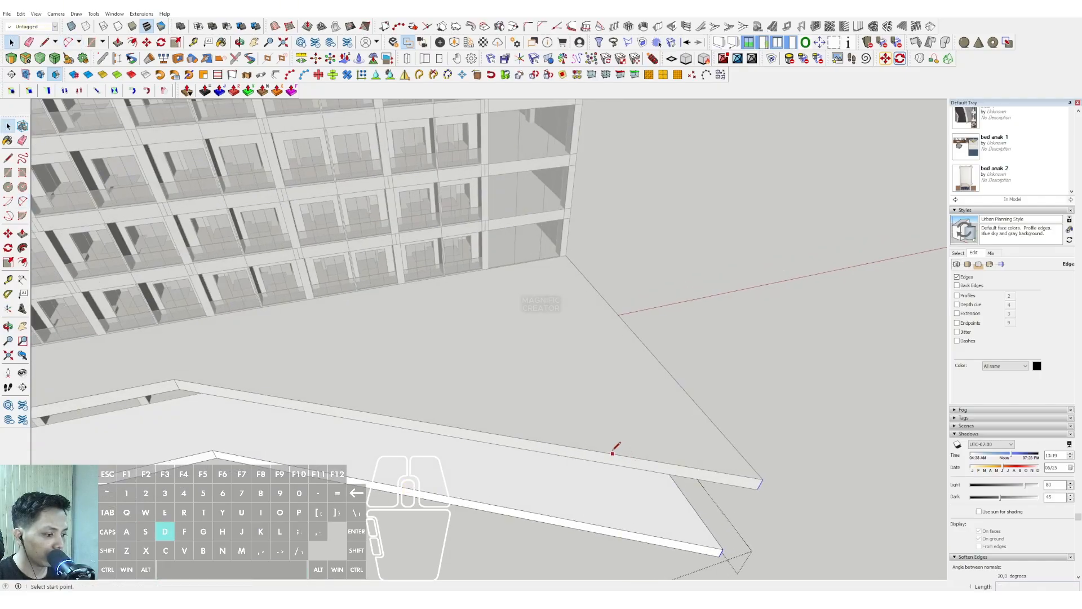
{"action": "left_click", "coordinate": [713, 420]}
{"action": "key", "text": "space"}
{"action": "scroll", "coordinate": [701, 447], "scroll_direction": "up", "scroll_amount": 1}
{"action": "key", "text": "space"}
{"action": "scroll", "coordinate": [683, 442], "scroll_direction": "down", "scroll_amount": 1}
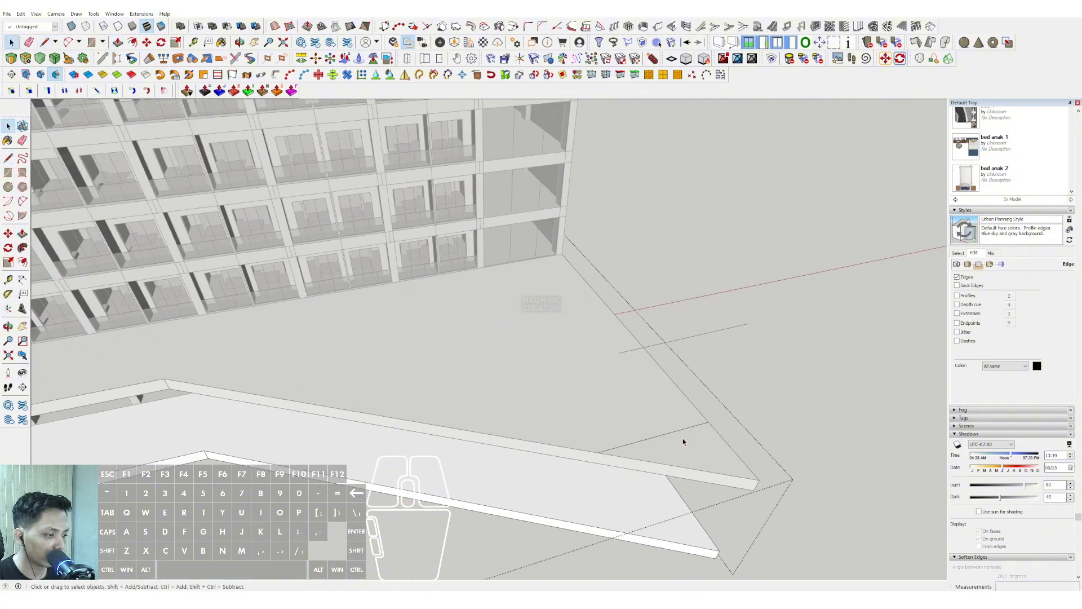
Draw a line across the upper slab's pointed outer corner, from the angled front edge to the end edge.
{"action": "triple_click", "coordinate": [651, 460]}
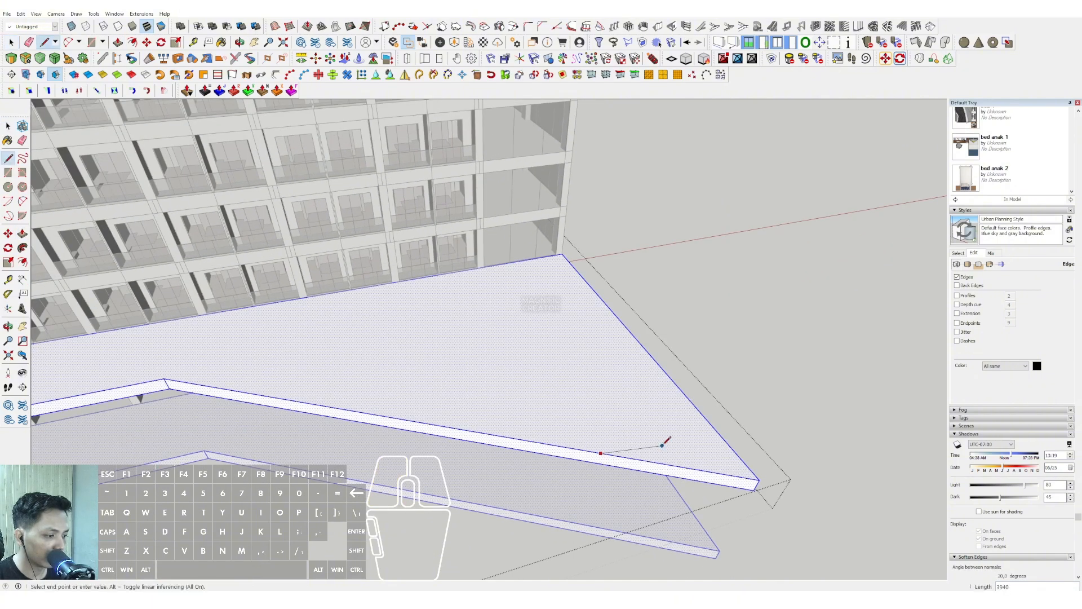
{"action": "left_click", "coordinate": [708, 422], "text": "shift"}
{"action": "key", "text": "space"}
Complete the line across the slab's pointed outer corner and push the triangular face through the slab to cut the corner off.
{"action": "scroll", "coordinate": [708, 426], "scroll_direction": "up", "scroll_amount": 1}
{"action": "left_click", "coordinate": [701, 449]}
{"action": "key", "text": "p"}
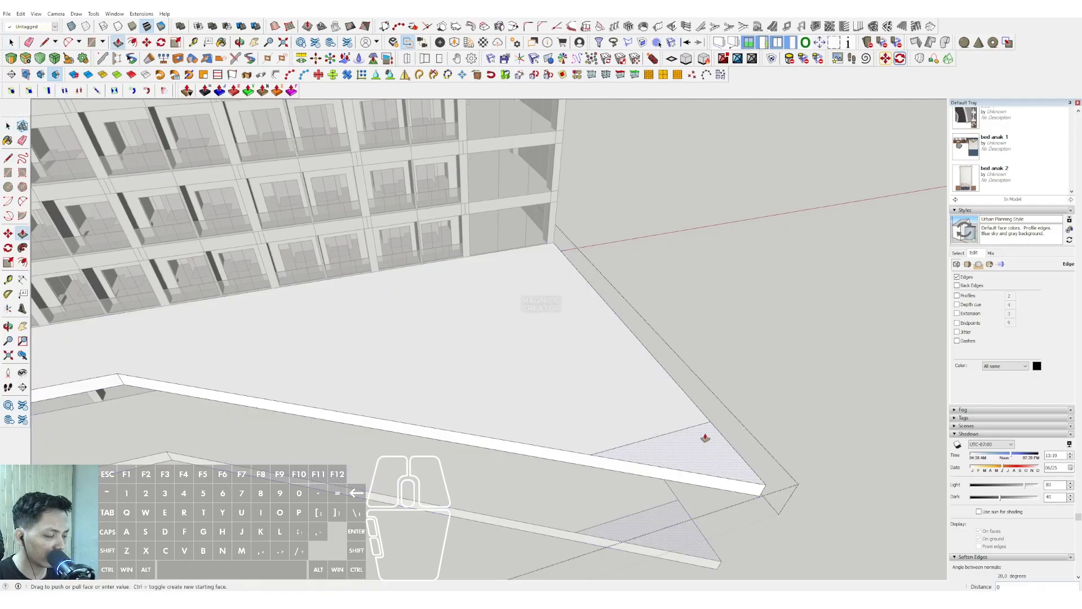
{"action": "left_click", "coordinate": [704, 439]}
{"action": "left_click", "coordinate": [686, 474]}
{"action": "scroll", "coordinate": [685, 478], "scroll_direction": "down", "scroll_amount": 3}
{"action": "key", "text": "space"}
{"action": "left_click", "coordinate": [729, 387]}
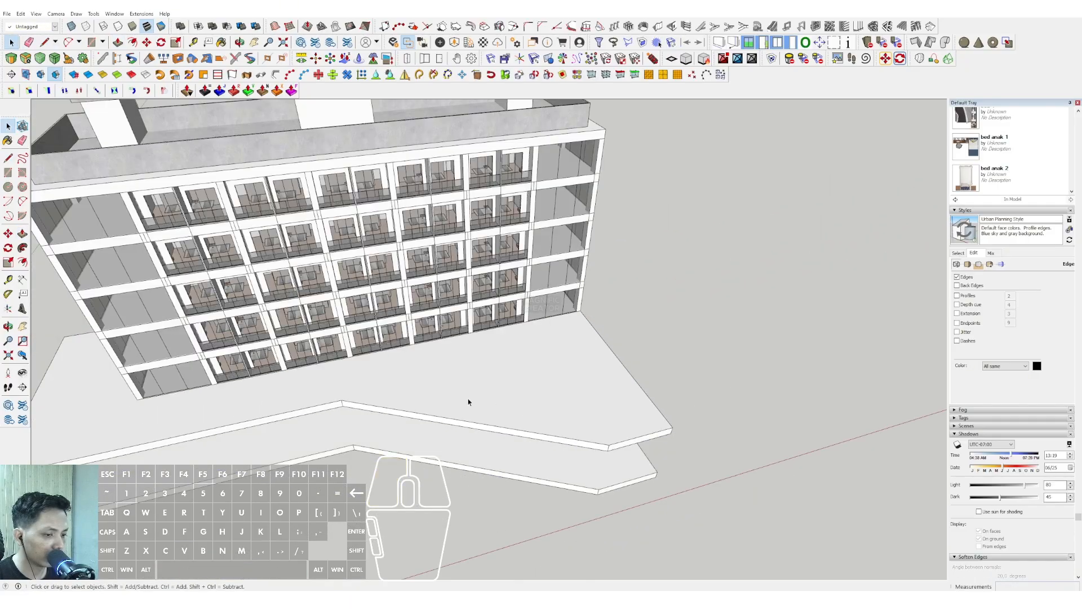
Draw a line across the slab's opposite front corner and push the triangular face down 1000 to cut that corner off.
{"action": "scroll", "coordinate": [468, 400], "scroll_direction": "down", "scroll_amount": 3}
{"action": "middle_click_drag", "start_coordinate": [468, 401], "coordinate": [684, 319]}
{"action": "scroll", "coordinate": [548, 332], "scroll_direction": "up", "scroll_amount": 1}
{"action": "middle_click_drag", "start_coordinate": [548, 324], "coordinate": [576, 319]}
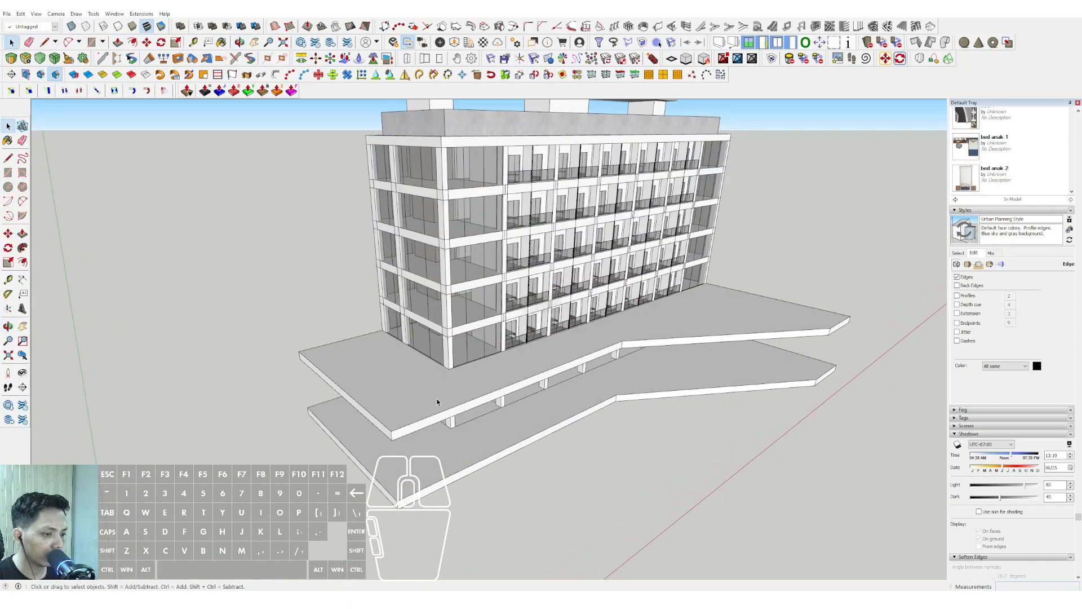
{"action": "scroll", "coordinate": [437, 401], "scroll_direction": "up", "scroll_amount": 3}
{"action": "middle_click_drag", "start_coordinate": [437, 401], "coordinate": [495, 394]}
{"action": "triple_click", "coordinate": [489, 396]}
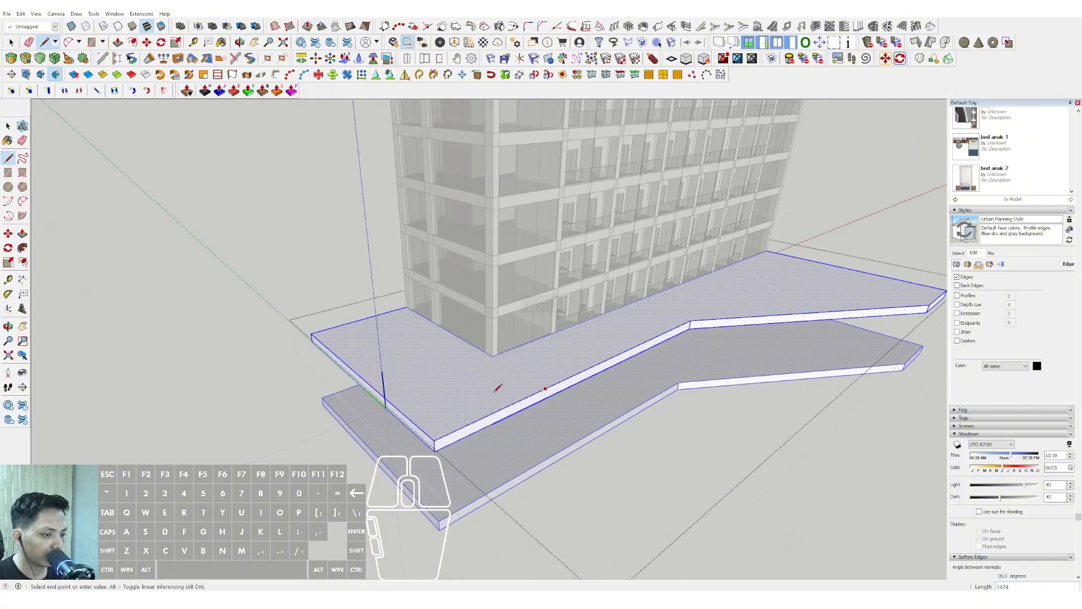
{"action": "key", "text": "v"}
{"action": "left_click", "coordinate": [447, 412]}
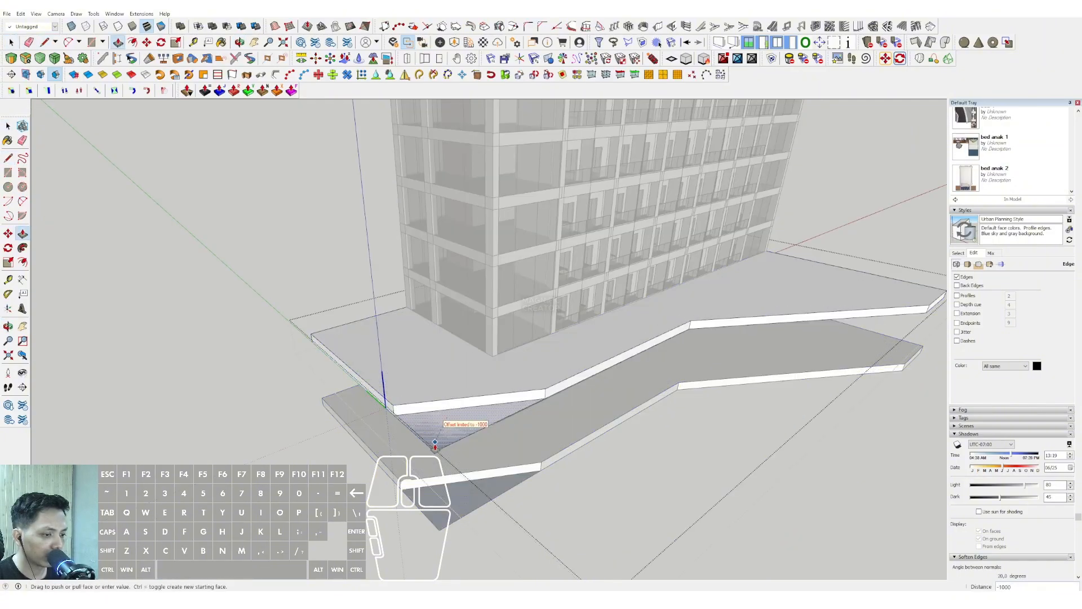
{"action": "left_click", "coordinate": [442, 407]}
{"action": "key", "text": "space"}
{"action": "scroll", "coordinate": [440, 406], "scroll_direction": "down", "scroll_amount": 3}
{"action": "left_click", "coordinate": [323, 457]}
Open the ground-level platform for editing and offset its connected outer top edges inward.
{"action": "middle_click_drag", "start_coordinate": [586, 307], "coordinate": [567, 335], "text": "shift"}
{"action": "middle_click_drag", "start_coordinate": [567, 335], "coordinate": [567, 222]}
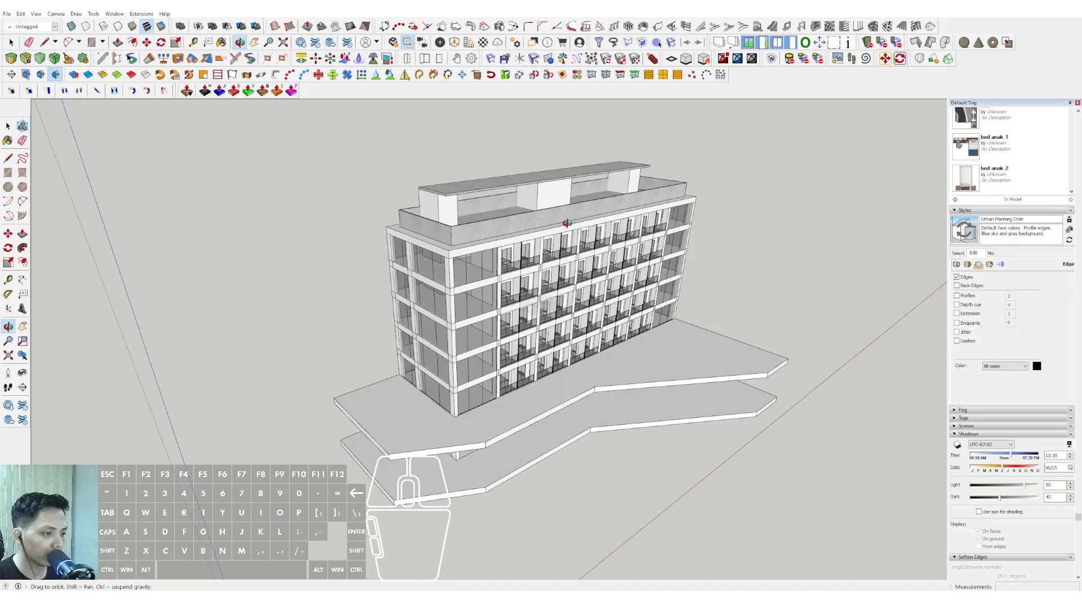
{"action": "scroll", "coordinate": [567, 377], "scroll_direction": "up", "scroll_amount": 3}
{"action": "scroll", "coordinate": [492, 351], "scroll_direction": "down", "scroll_amount": 3}
{"action": "middle_click_drag", "start_coordinate": [492, 350], "coordinate": [629, 391]}
{"action": "scroll", "coordinate": [484, 426], "scroll_direction": "up", "scroll_amount": 2}
{"action": "scroll", "coordinate": [563, 403], "scroll_direction": "up", "scroll_amount": 3}
{"action": "double_click", "coordinate": [449, 400]}
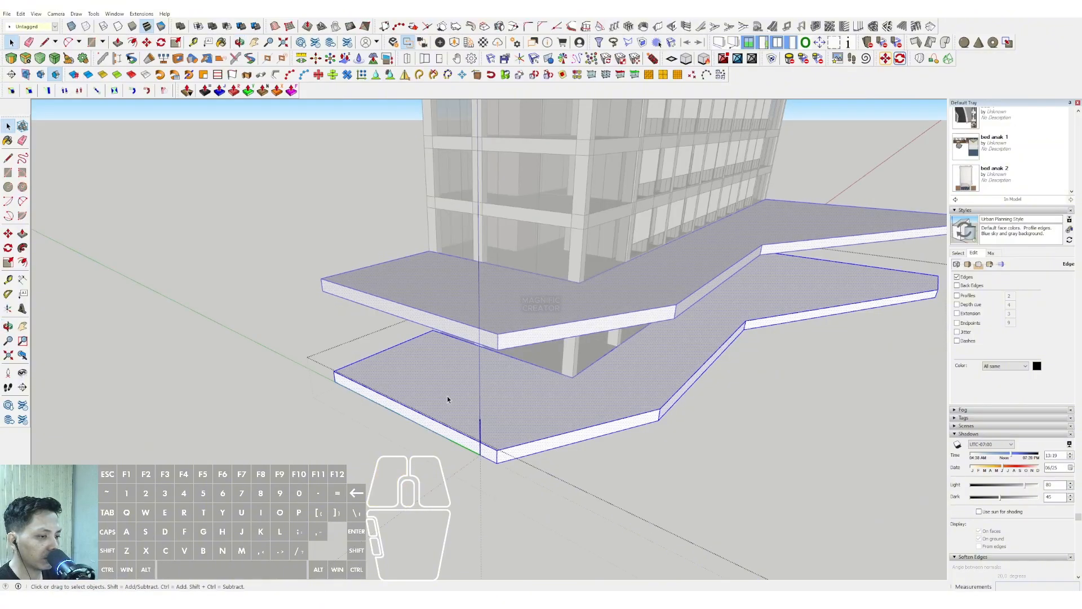
{"action": "left_click", "coordinate": [366, 359]}
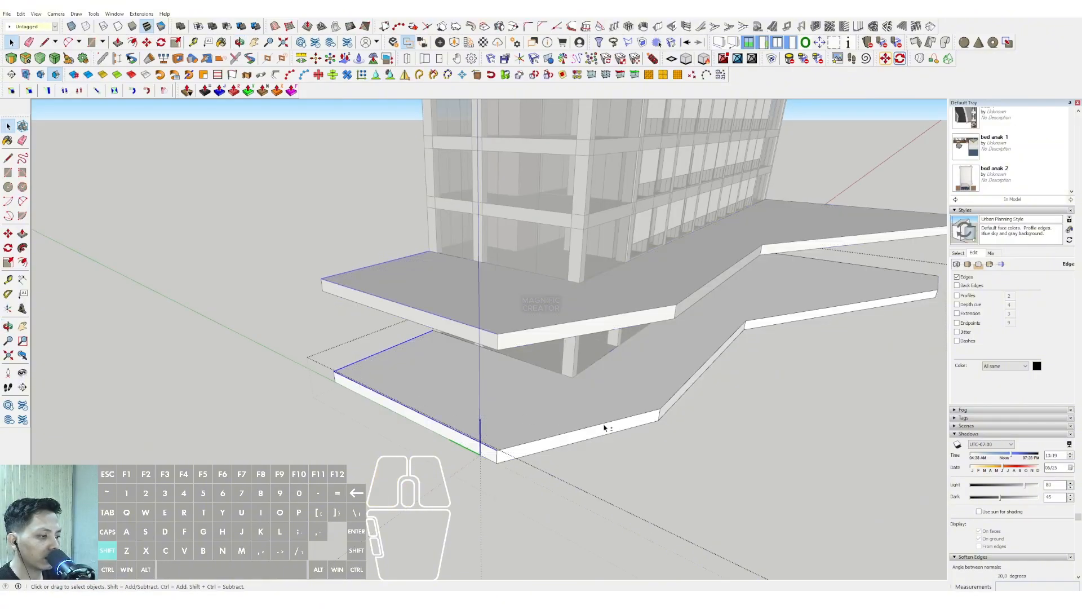
{"action": "scroll", "coordinate": [688, 382], "scroll_direction": "up", "scroll_amount": 4}
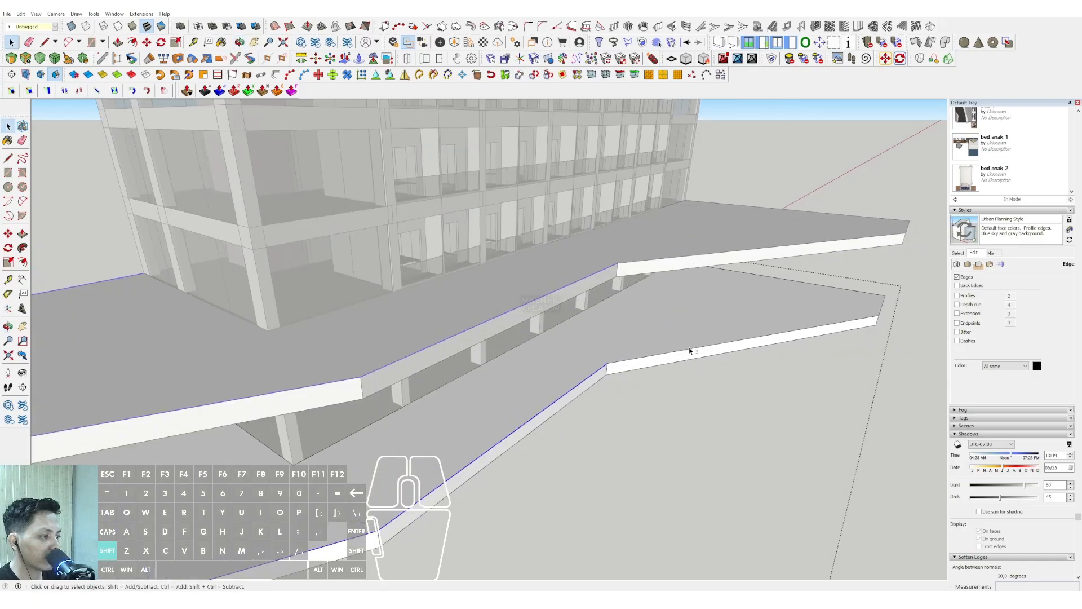
{"action": "middle_click_drag", "start_coordinate": [695, 351], "coordinate": [745, 318], "text": "shift"}
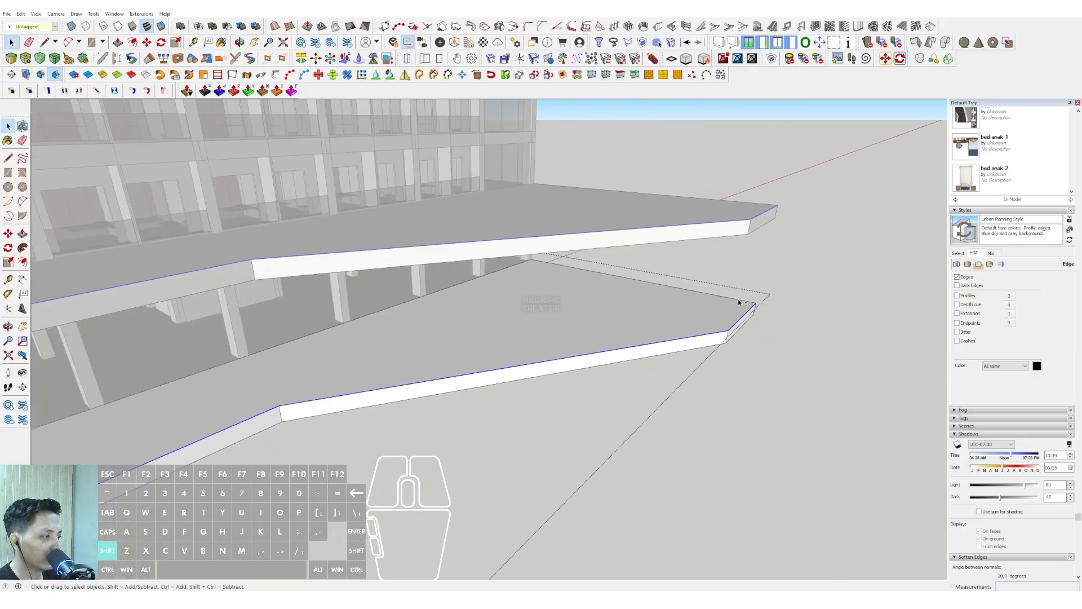
{"action": "scroll", "coordinate": [738, 304], "scroll_direction": "up", "scroll_amount": 2}
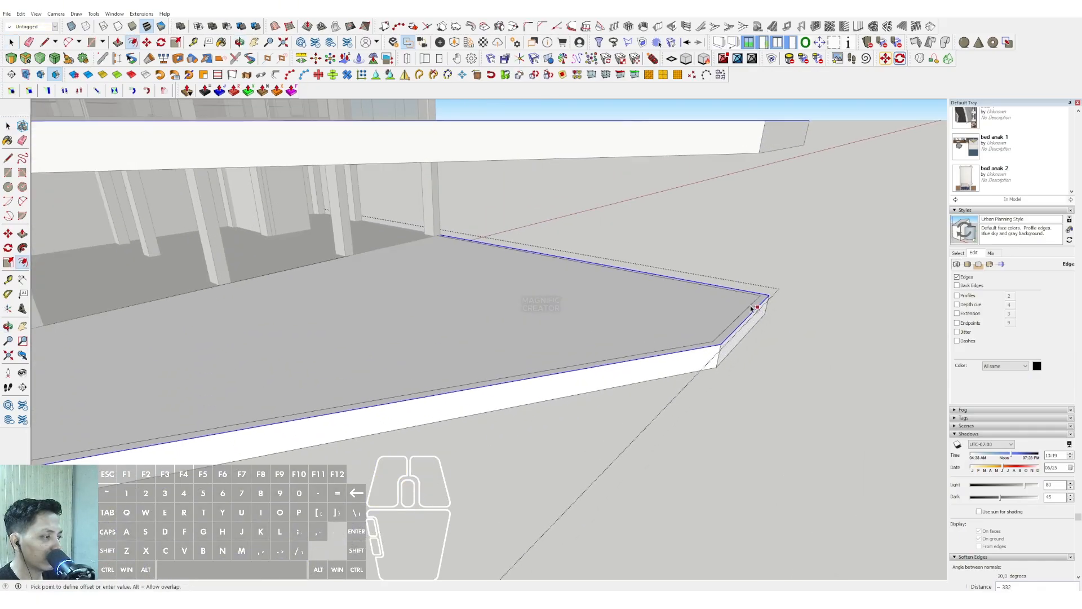
{"action": "scroll", "coordinate": [747, 306], "scroll_direction": "up", "scroll_amount": 2}
{"action": "key", "text": "space"}
Select all edges of the inset outline on the platform and offset them inward by 20 as the wall thickness.
{"action": "scroll", "coordinate": [749, 308], "scroll_direction": "down", "scroll_amount": 1}
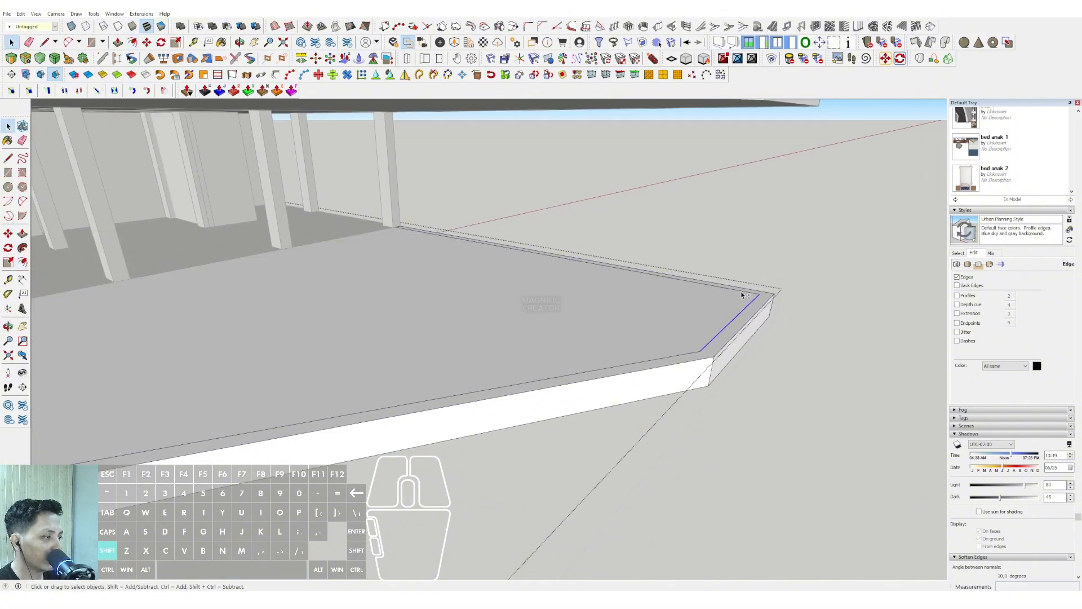
{"action": "left_click", "coordinate": [739, 291], "text": "shift"}
{"action": "middle_click_drag", "start_coordinate": [688, 340], "coordinate": [297, 346], "text": "shift"}
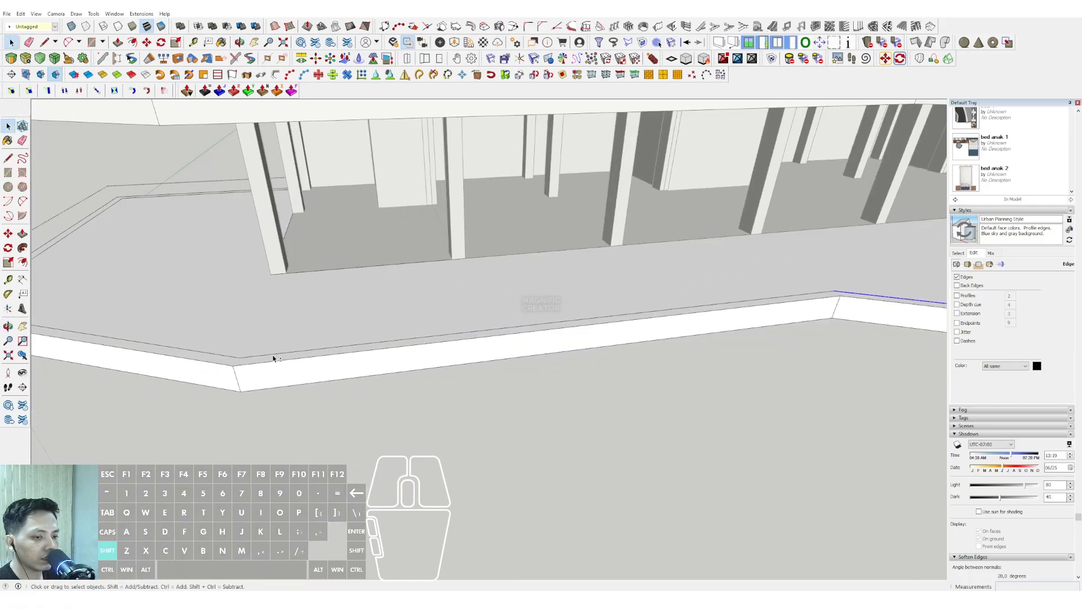
{"action": "middle_click_drag", "start_coordinate": [145, 341], "coordinate": [299, 289]}
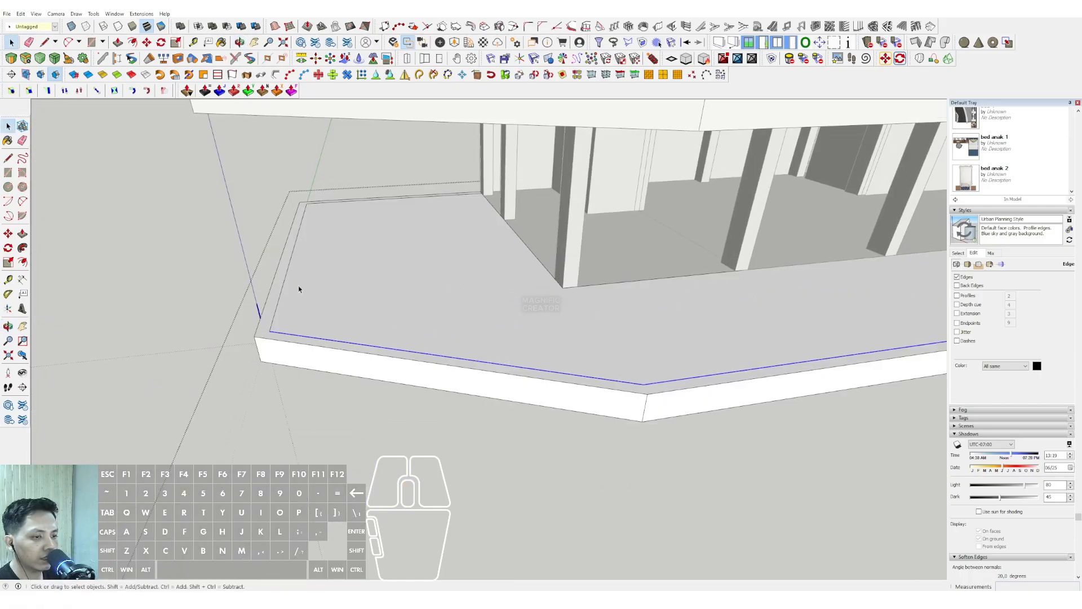
{"action": "scroll", "coordinate": [319, 220], "scroll_direction": "up", "scroll_amount": 4}
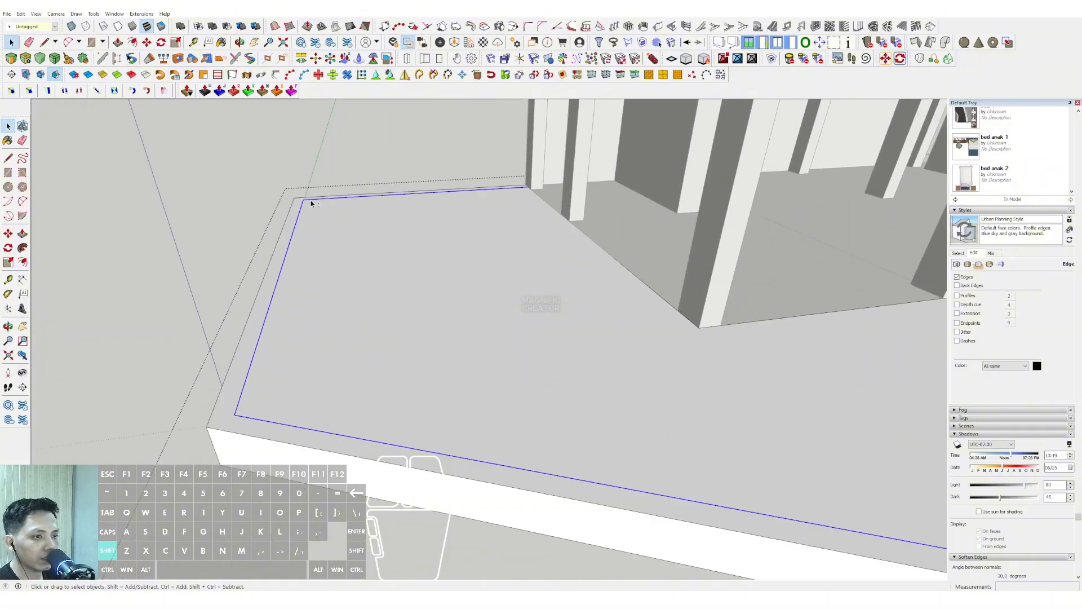
{"action": "scroll", "coordinate": [314, 228], "scroll_direction": "down", "scroll_amount": 4}
{"action": "middle_click_drag", "start_coordinate": [541, 248], "coordinate": [316, 267], "text": "shift"}
{"action": "middle_click_drag", "start_coordinate": [316, 268], "coordinate": [552, 276]}
{"action": "scroll", "coordinate": [560, 259], "scroll_direction": "down", "scroll_amount": 5}
{"action": "middle_click_drag", "start_coordinate": [551, 276], "coordinate": [552, 308], "text": "shift"}
{"action": "middle_click_drag", "start_coordinate": [552, 308], "coordinate": [466, 313]}
{"action": "scroll", "coordinate": [194, 326], "scroll_direction": "up", "scroll_amount": 4}
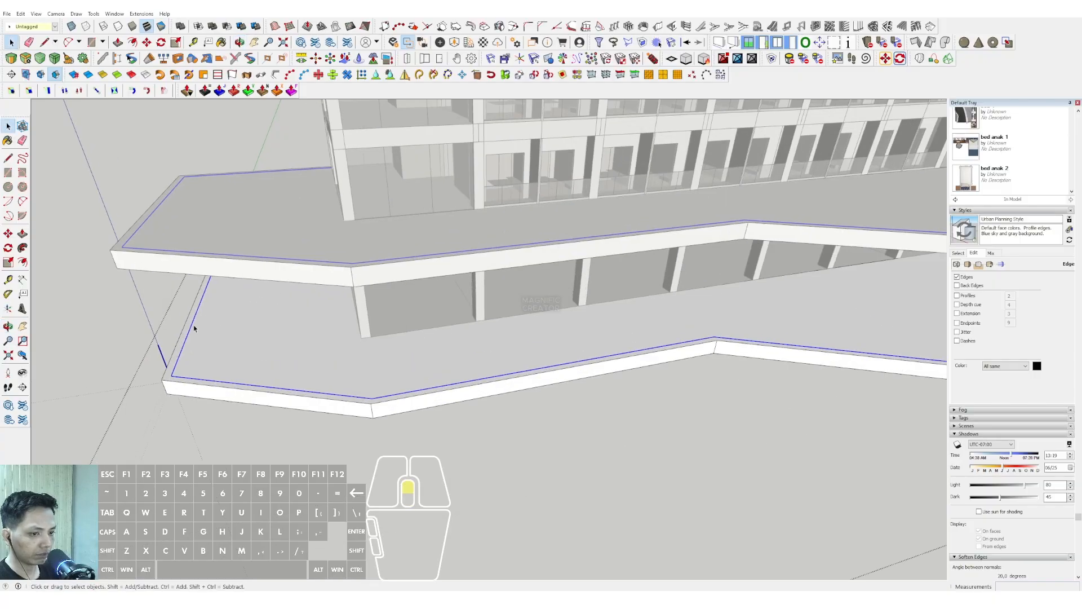
{"action": "scroll", "coordinate": [194, 326], "scroll_direction": "up", "scroll_amount": 3}
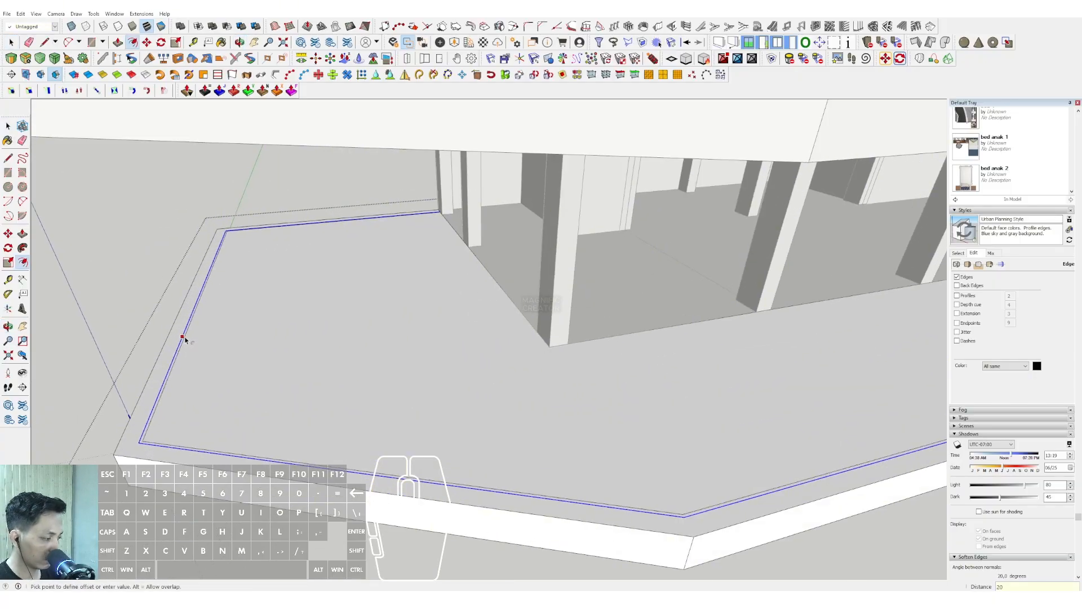
{"action": "scroll", "coordinate": [178, 347], "scroll_direction": "up", "scroll_amount": 3}
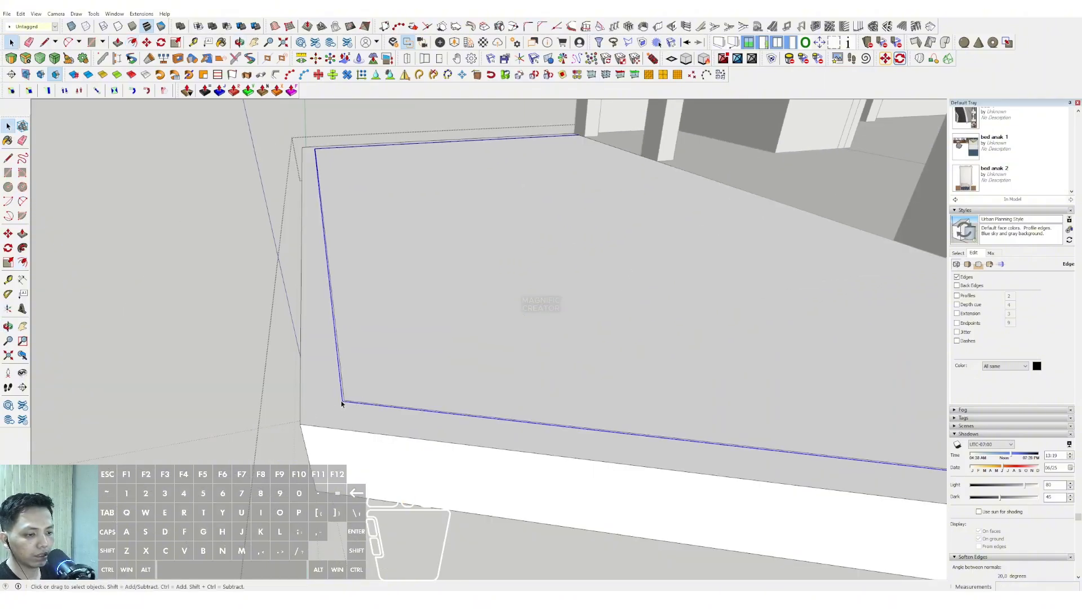
Copy the thin double outline and paste it in place outside the platform component.
{"action": "scroll", "coordinate": [340, 382], "scroll_direction": "up", "scroll_amount": 3}
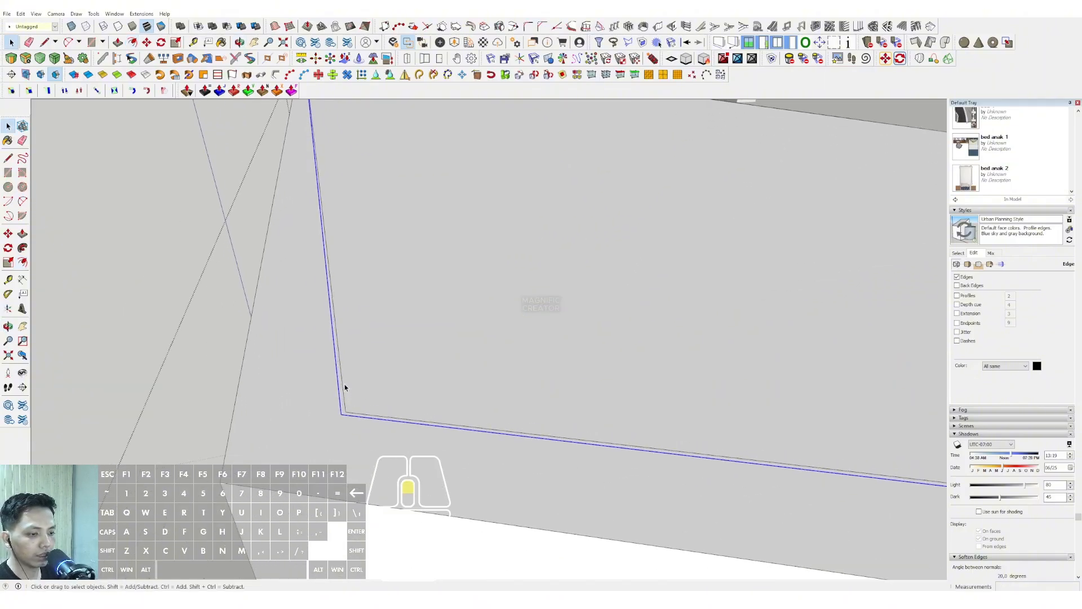
{"action": "left_click", "coordinate": [25, 14]}
{"action": "left_click", "coordinate": [35, 55]}
{"action": "scroll", "coordinate": [404, 186], "scroll_direction": "down", "scroll_amount": 5}
{"action": "left_click", "coordinate": [218, 231]}
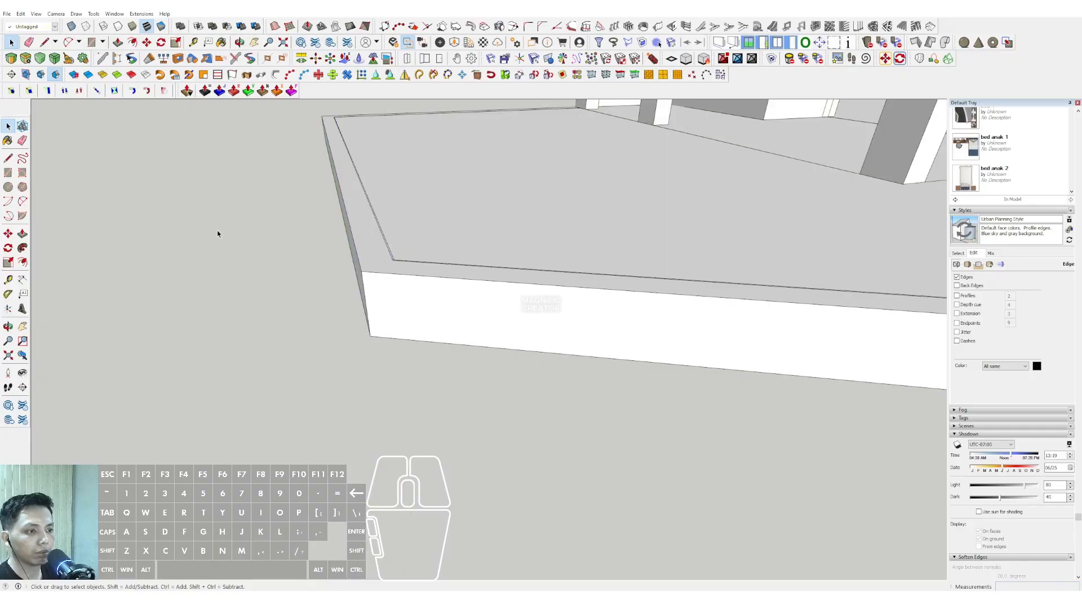
{"action": "left_click", "coordinate": [21, 14]}
{"action": "left_click", "coordinate": [36, 74]}
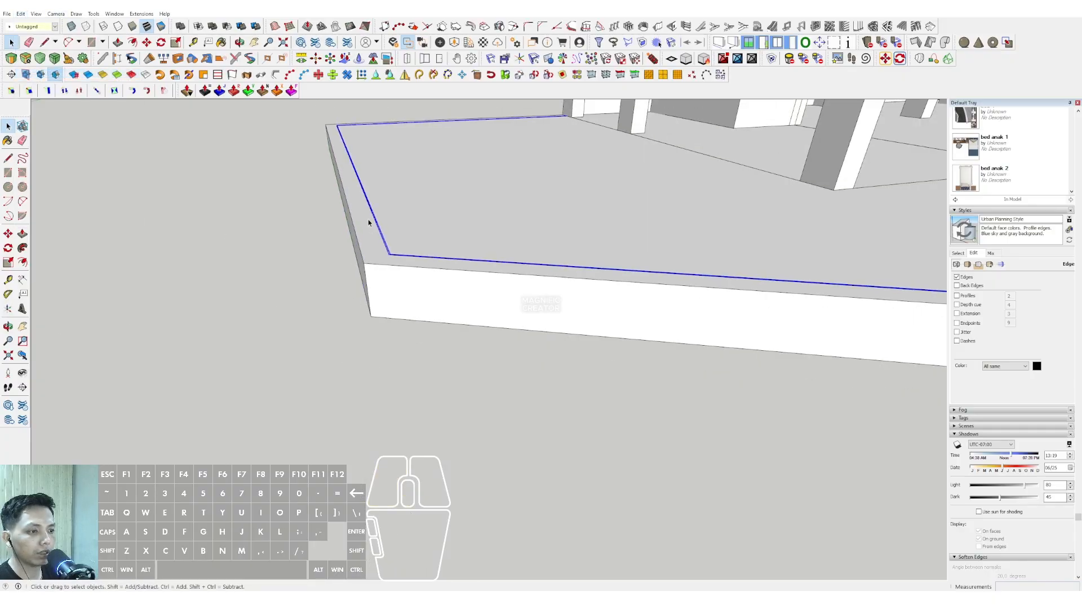
Extrude the pasted outline 7000 up to the canopy's underside and group the resulting wall.
{"action": "scroll", "coordinate": [434, 208], "scroll_direction": "down", "scroll_amount": 6}
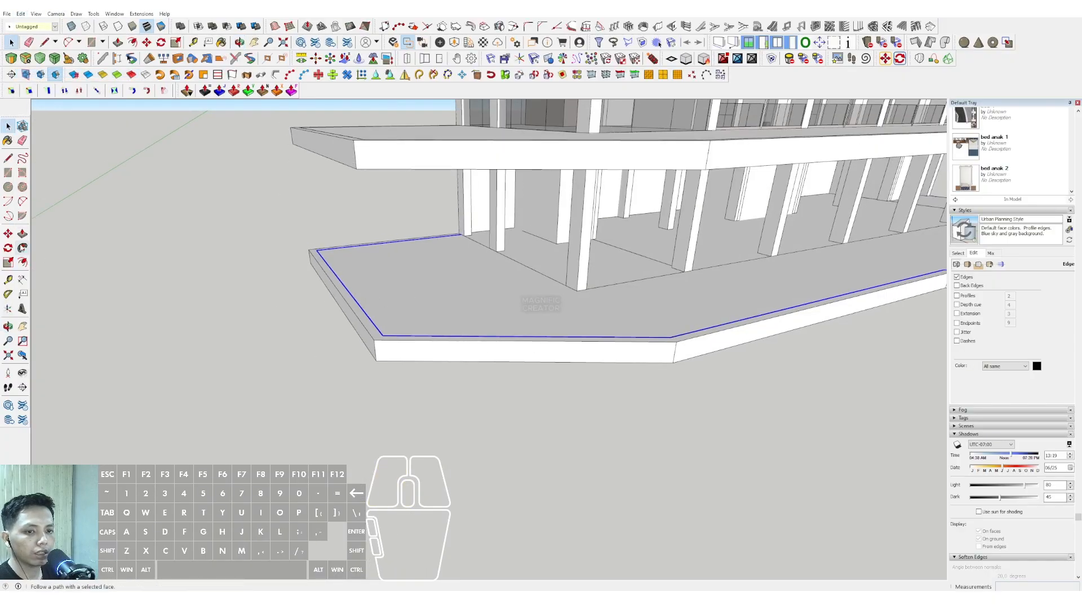
{"action": "scroll", "coordinate": [346, 304], "scroll_direction": "up", "scroll_amount": 1}
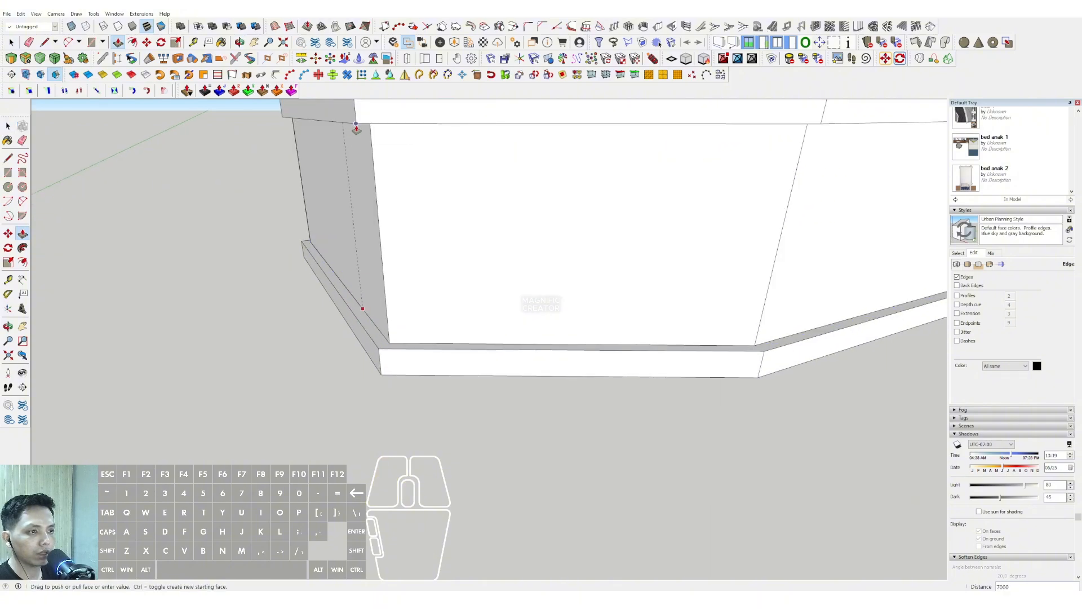
{"action": "key", "text": "space"}
{"action": "scroll", "coordinate": [612, 186], "scroll_direction": "down", "scroll_amount": 5}
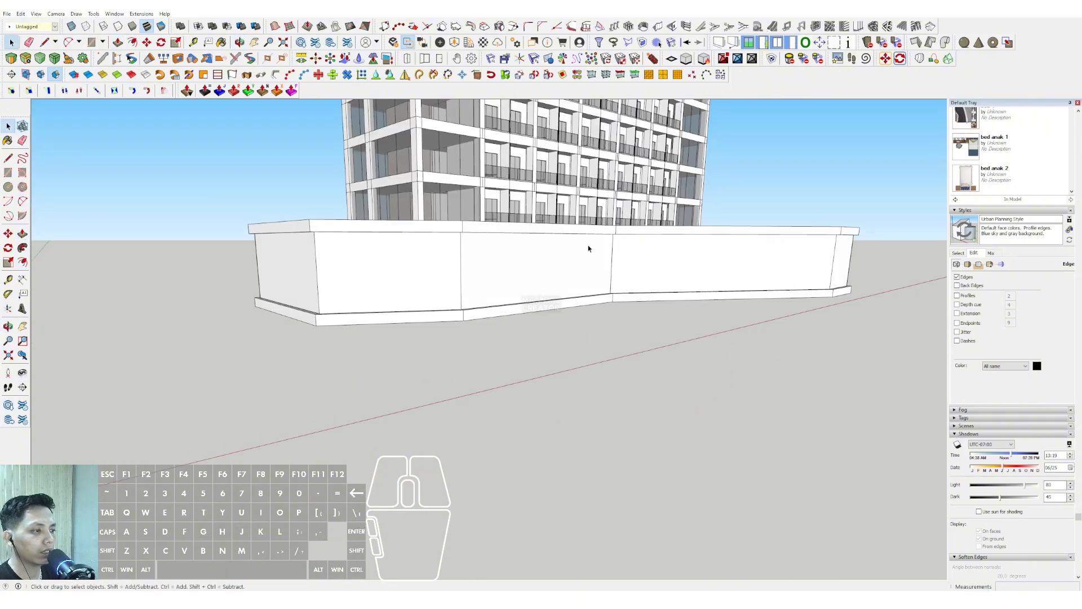
{"action": "left_click", "coordinate": [589, 248]}
{"action": "right_click", "coordinate": [589, 248]}
{"action": "left_click", "coordinate": [626, 319]}
Paint the perimeter wall group with the Translucent Glass Gray material.
{"action": "middle_click_drag", "start_coordinate": [599, 251], "coordinate": [586, 298]}
{"action": "scroll", "coordinate": [1014, 293], "scroll_direction": "up", "scroll_amount": 5}
{"action": "left_click", "coordinate": [957, 169]}
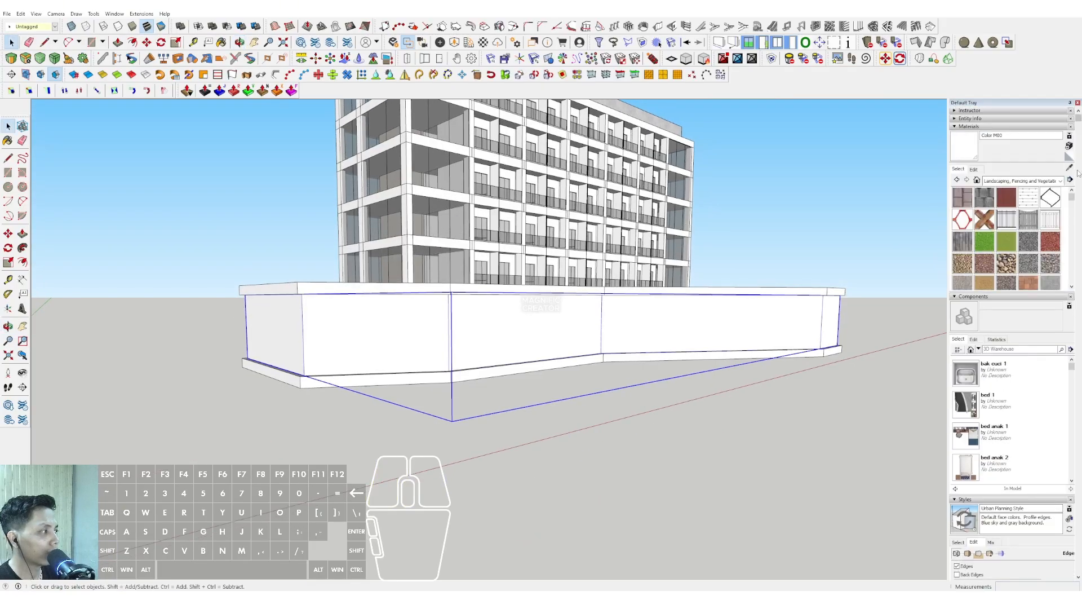
{"action": "scroll", "coordinate": [518, 190], "scroll_direction": "up", "scroll_amount": 2}
{"action": "left_click", "coordinate": [496, 373]}
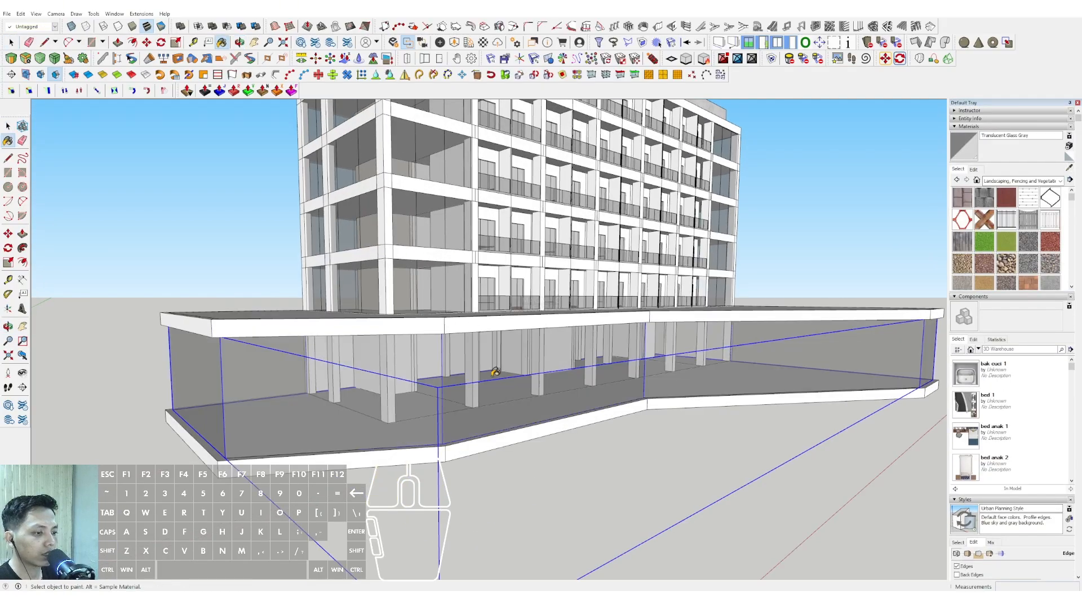
{"action": "key", "text": "space"}
Array the glass wall's vertical edge evenly along the long angled front face, from the middle bend to the outer corner.
{"action": "mouse_move", "coordinate": [498, 372]}
{"action": "middle_mouse_down"}
{"action": "mouse_move", "coordinate": [507, 331]}
{"action": "mouse_move", "coordinate": [450, 367]}
{"action": "mouse_move", "coordinate": [582, 309]}
{"action": "middle_mouse_up"}
{"action": "scroll", "coordinate": [519, 365], "scroll_direction": "up", "scroll_amount": 6}
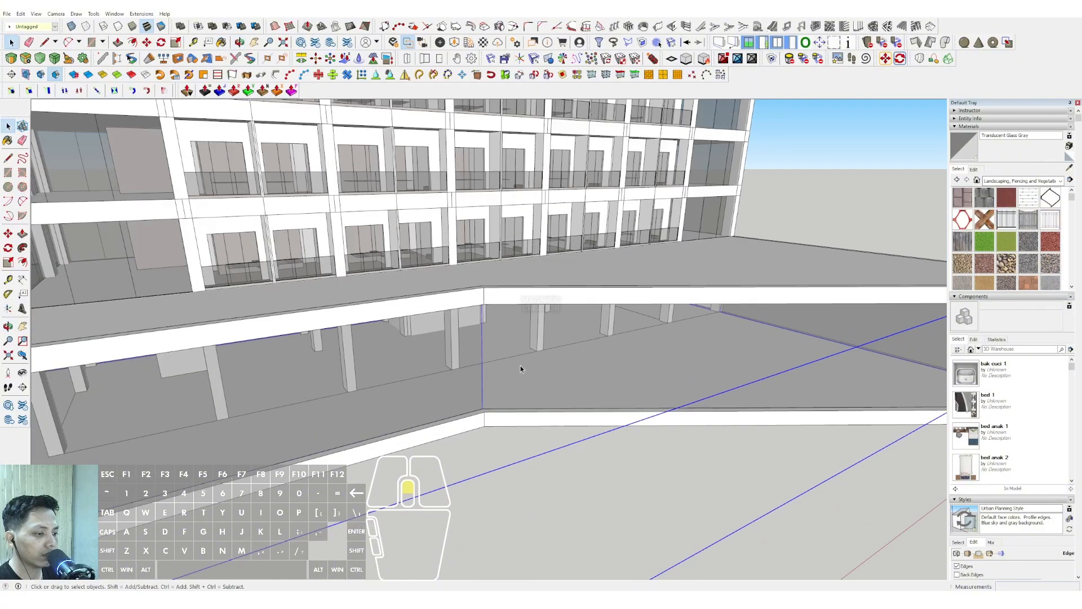
{"action": "scroll", "coordinate": [483, 429], "scroll_direction": "up", "scroll_amount": 5}
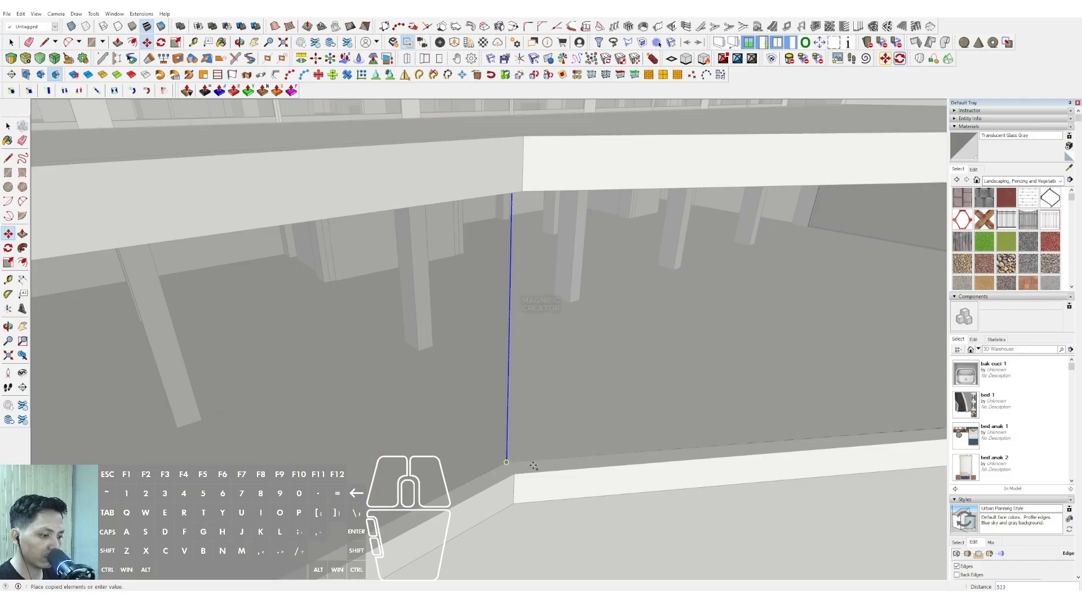
{"action": "scroll", "coordinate": [539, 460], "scroll_direction": "down", "scroll_amount": 8}
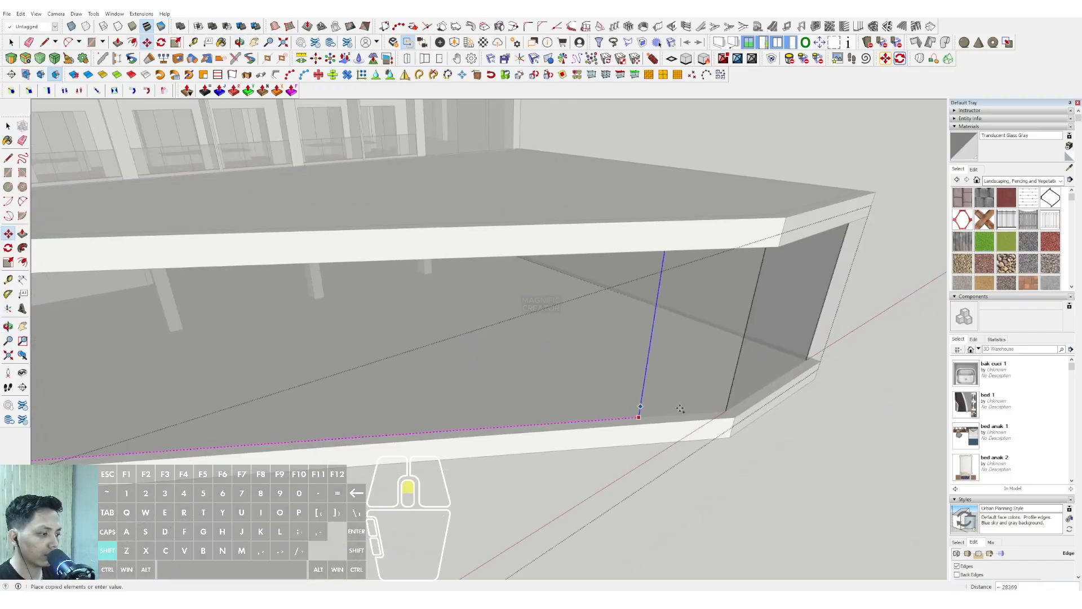
{"action": "left_click", "coordinate": [731, 412]}
{"action": "key", "text": "space"}
{"action": "scroll", "coordinate": [674, 404], "scroll_direction": "down", "scroll_amount": 3}
Copy the vertical edge across the short glass face at the cut corner and divide it into 3 equal panels.
{"action": "scroll", "coordinate": [654, 407], "scroll_direction": "up", "scroll_amount": 6}
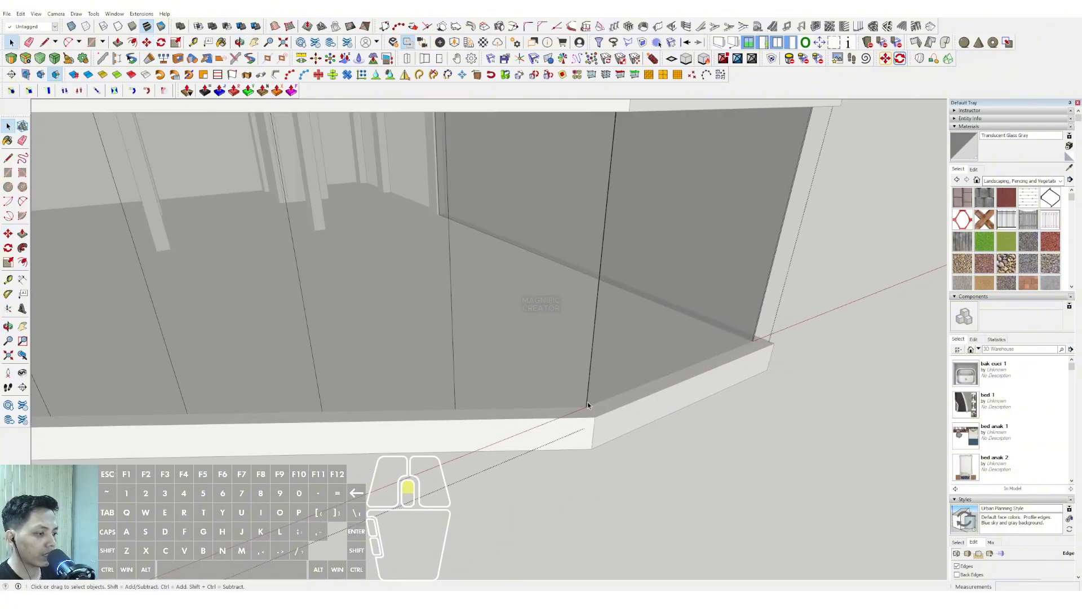
{"action": "scroll", "coordinate": [594, 404], "scroll_direction": "up", "scroll_amount": 2}
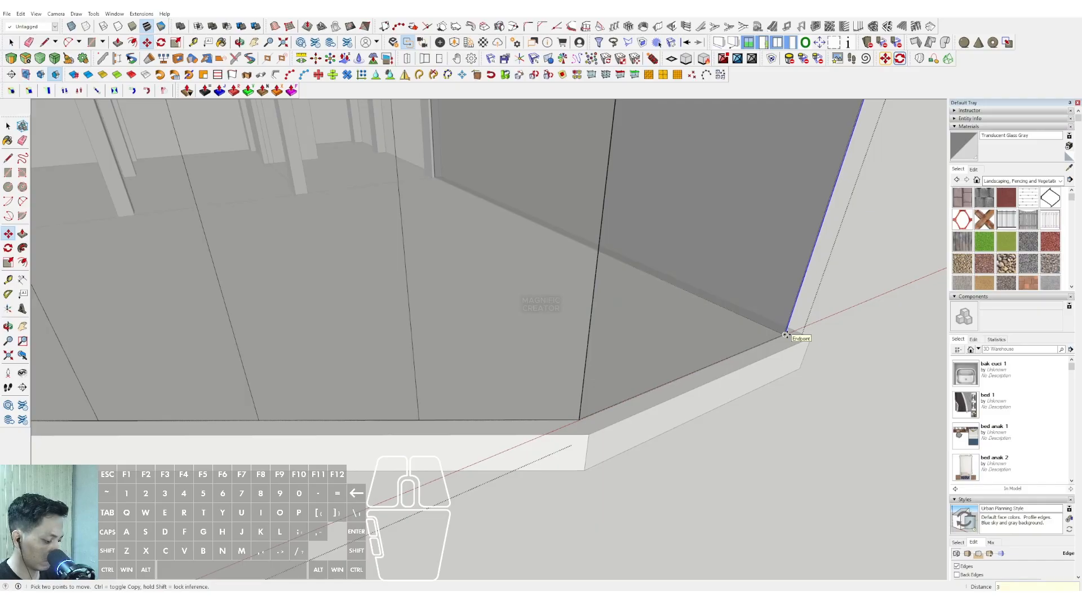
{"action": "scroll", "coordinate": [787, 337], "scroll_direction": "down", "scroll_amount": 6}
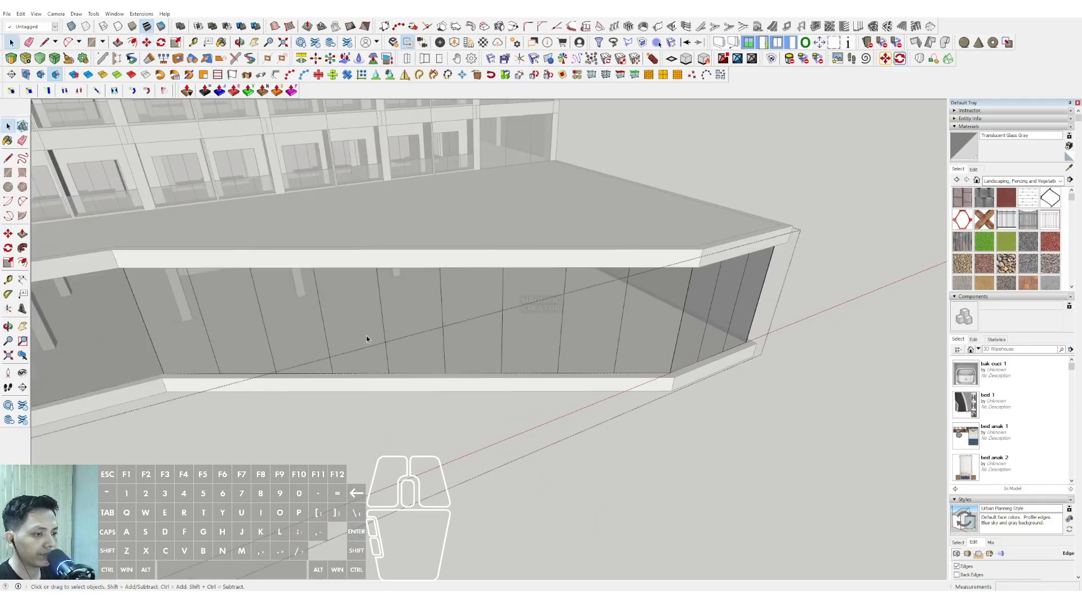
Copy the vertical edge across the straight front glass face to the middle bend and divide it into 6 equal panels.
{"action": "middle_click_drag", "start_coordinate": [169, 334], "coordinate": [342, 289], "text": "shift"}
{"action": "scroll", "coordinate": [343, 289], "scroll_direction": "down", "scroll_amount": 2}
{"action": "scroll", "coordinate": [344, 289], "scroll_direction": "up", "scroll_amount": 3}
{"action": "scroll", "coordinate": [429, 327], "scroll_direction": "up", "scroll_amount": 1}
{"action": "left_click", "coordinate": [421, 329]}
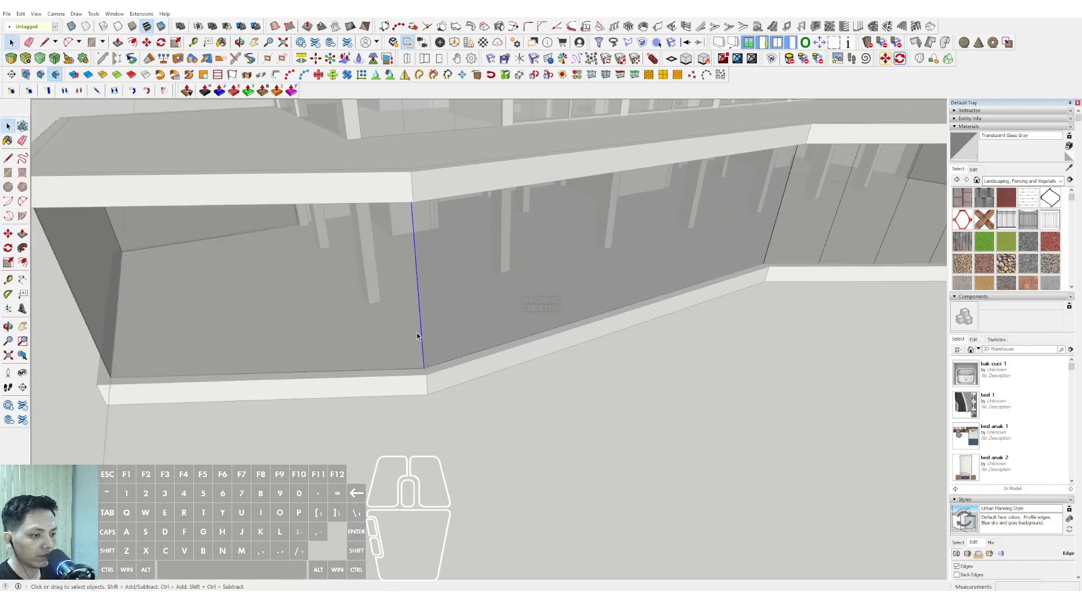
{"action": "scroll", "coordinate": [433, 351], "scroll_direction": "up", "scroll_amount": 2}
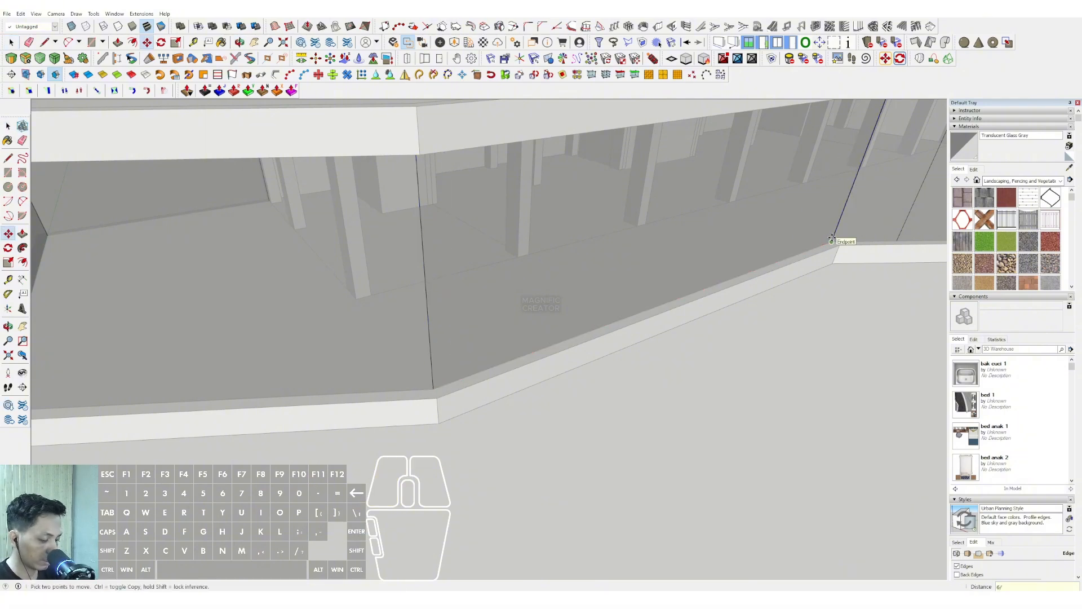
{"action": "key", "text": "Return"}
{"action": "key", "text": "space"}
{"action": "scroll", "coordinate": [707, 315], "scroll_direction": "down", "scroll_amount": 3}
{"action": "scroll", "coordinate": [411, 399], "scroll_direction": "up", "scroll_amount": 2}
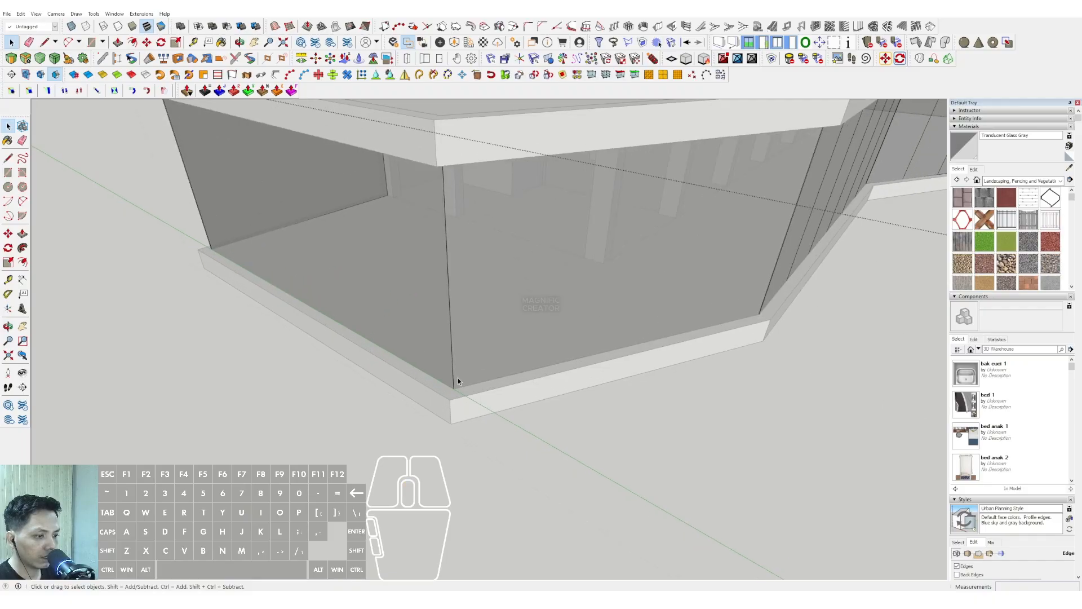
Copy the outer corner's vertical edge across the remaining front glass face and divide the face into 5 equal panels.
{"action": "scroll", "coordinate": [454, 378], "scroll_direction": "up", "scroll_amount": 2}
{"action": "key", "text": "m"}
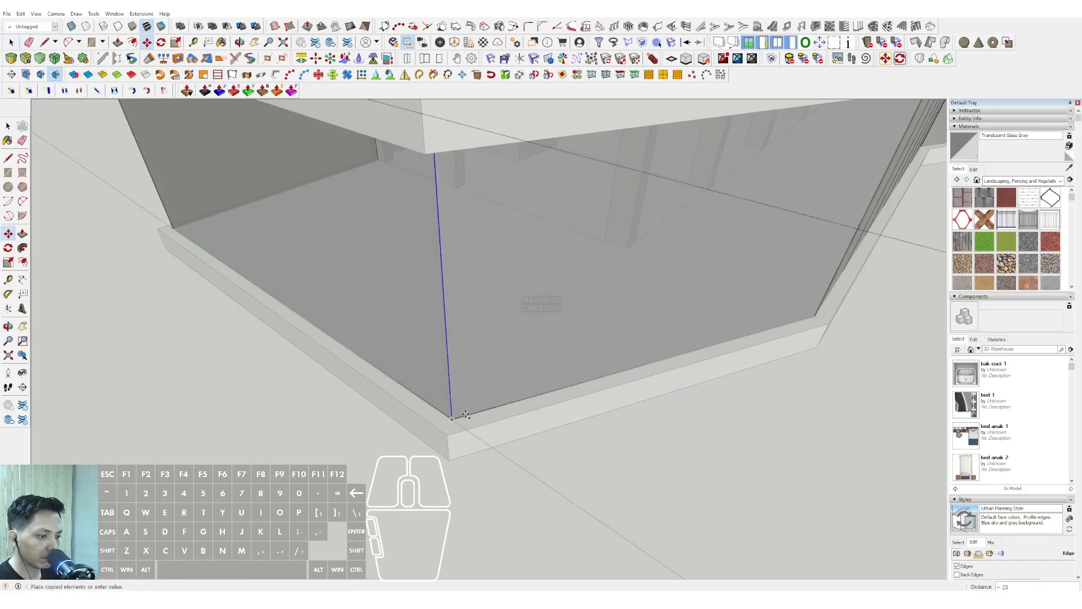
{"action": "left_click", "coordinate": [811, 315]}
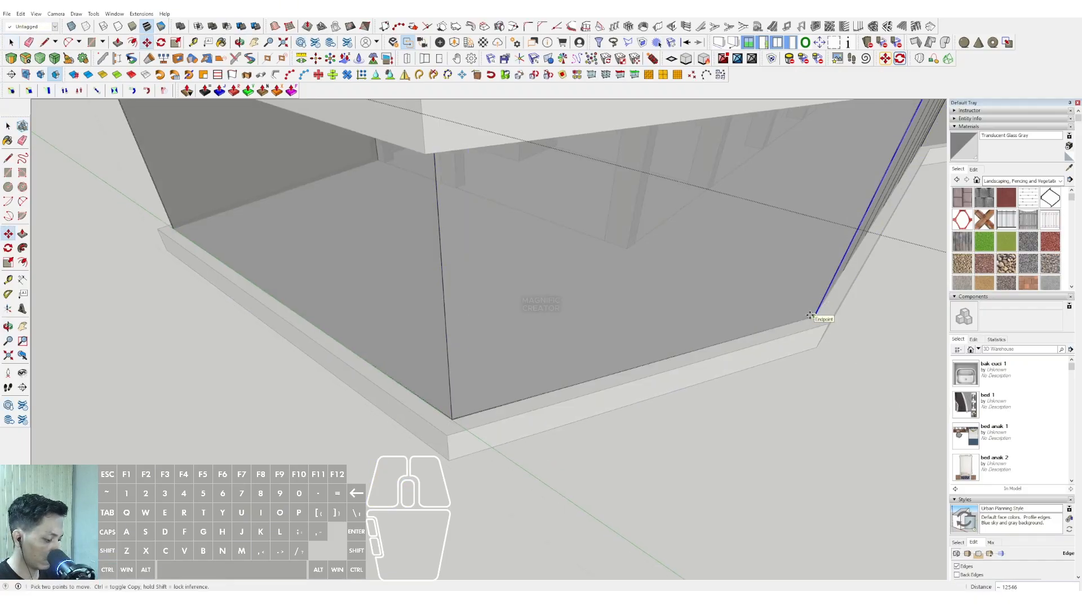
{"action": "key", "text": "Return"}
{"action": "key", "text": "space"}
Copy the same corner edge across the end side's glass face and divide that face into 4 equal panels.
{"action": "middle_click_drag", "start_coordinate": [810, 315], "coordinate": [474, 390]}
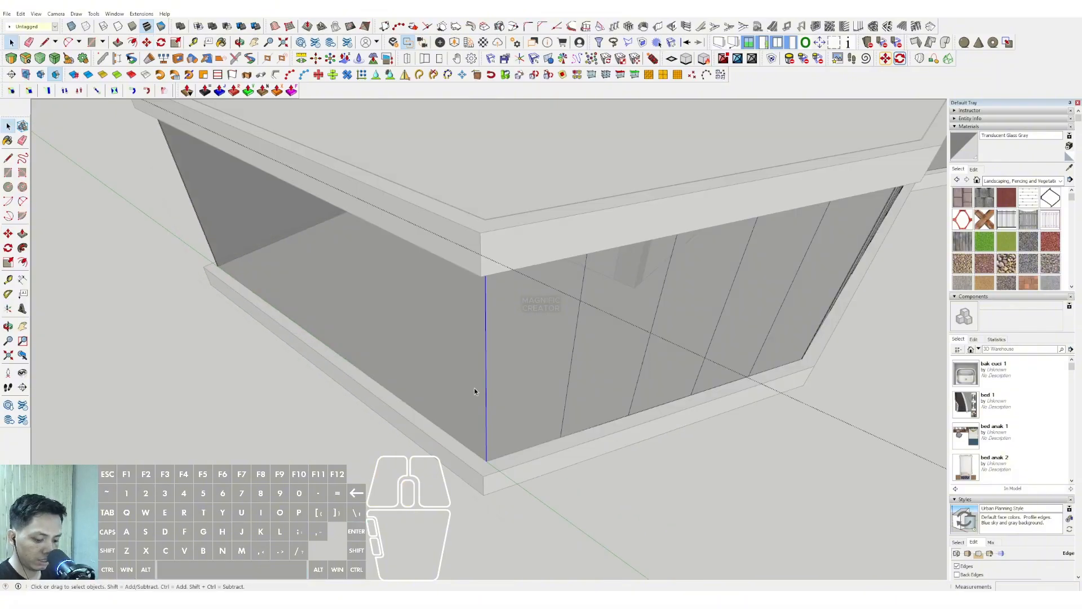
{"action": "left_click", "coordinate": [486, 463]}
{"action": "key", "text": "ctrl"}
{"action": "key", "text": "shift"}
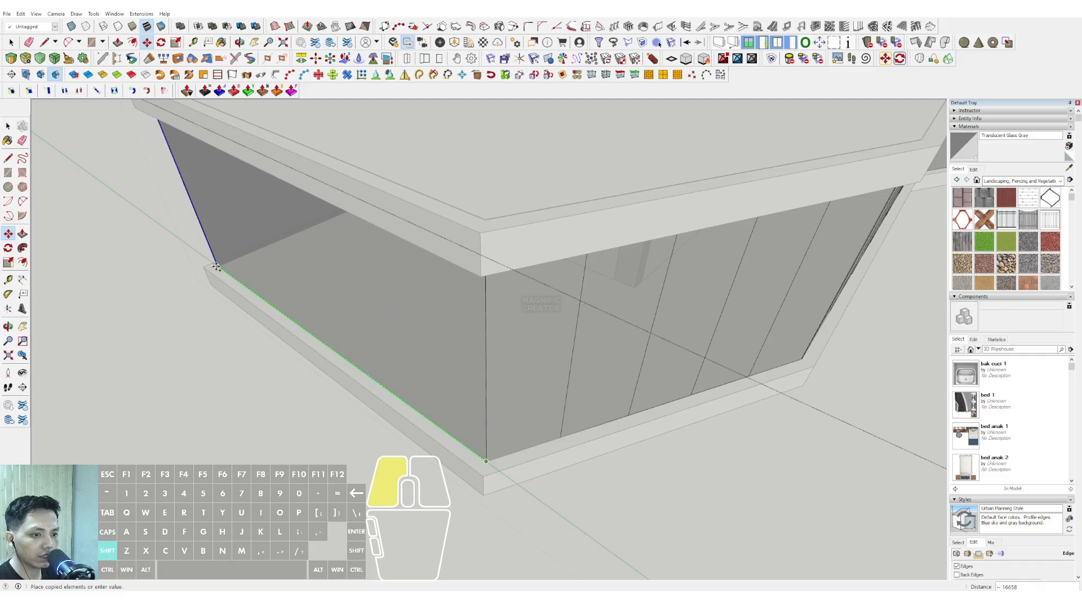
{"action": "key", "text": "space"}
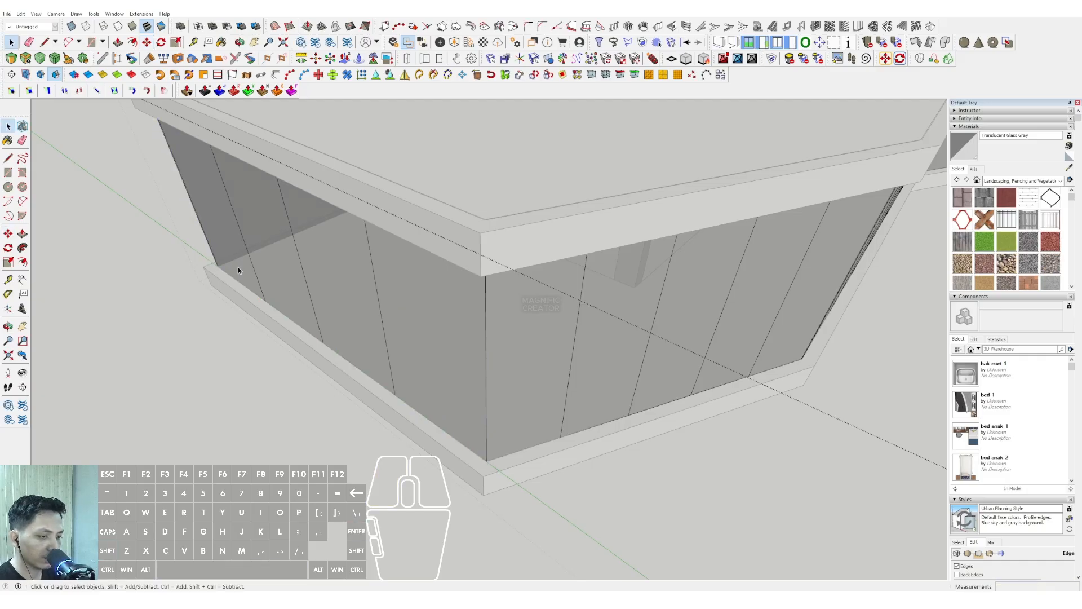
Draw a rectangle over the upper floors of the building's end facade and pull it outward into a solid wall slab.
{"action": "scroll", "coordinate": [197, 389], "scroll_direction": "down", "scroll_amount": 5}
{"action": "middle_click_drag", "start_coordinate": [197, 389], "coordinate": [451, 385]}
{"action": "key", "text": "r"}
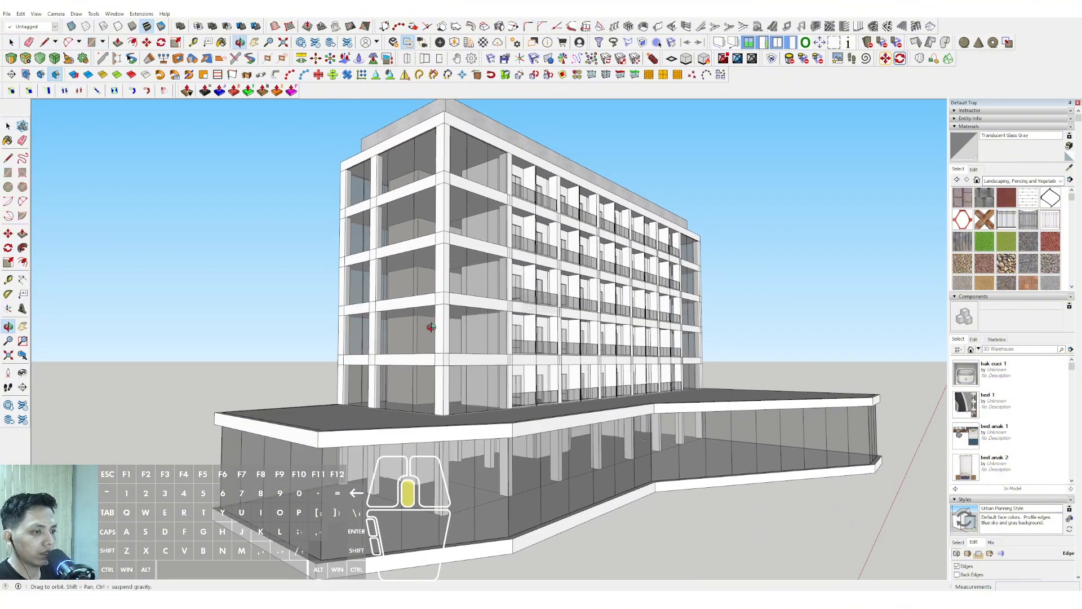
{"action": "scroll", "coordinate": [356, 167], "scroll_direction": "up", "scroll_amount": 3}
{"action": "left_click", "coordinate": [355, 181]}
{"action": "middle_click_drag", "start_coordinate": [355, 181], "coordinate": [421, 181]}
{"action": "key", "text": "v"}
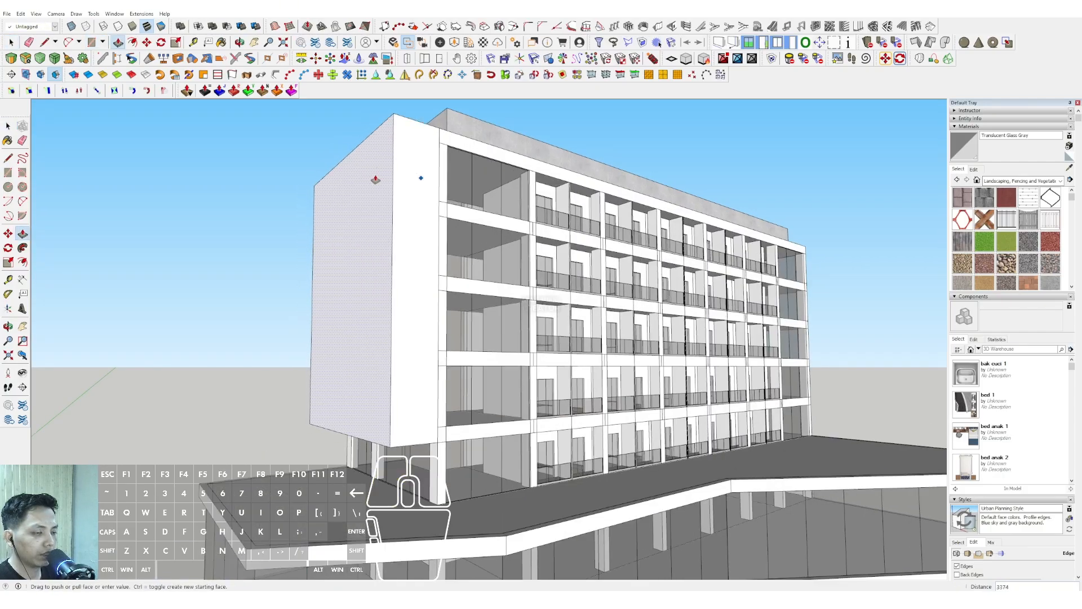
{"action": "left_click", "coordinate": [406, 177]}
{"action": "key", "text": "space"}
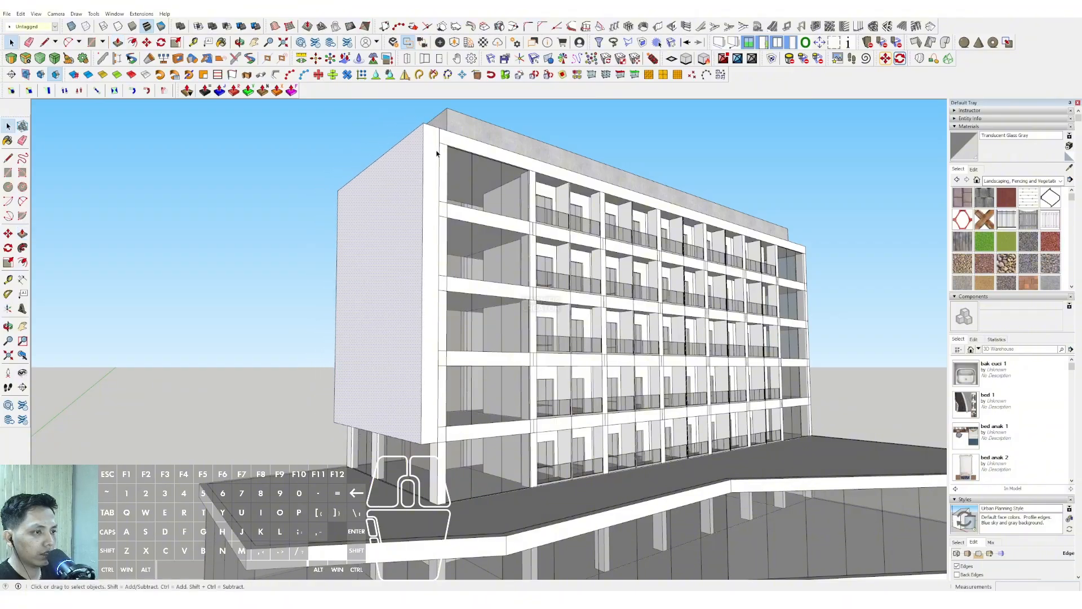
Pull the end slab's narrow front face forward so it projects beyond the balcony facade.
{"action": "middle_click_drag", "start_coordinate": [436, 155], "coordinate": [430, 287]}
{"action": "scroll", "coordinate": [439, 245], "scroll_direction": "down", "scroll_amount": 1}
{"action": "middle_click_drag", "start_coordinate": [440, 246], "coordinate": [234, 280], "text": "shift"}
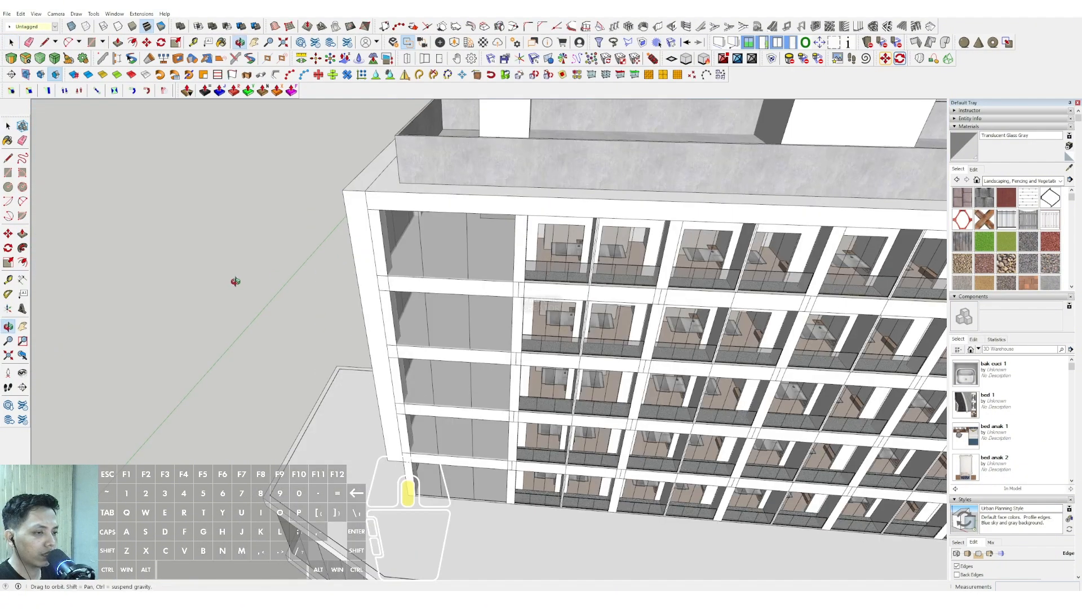
{"action": "scroll", "coordinate": [356, 229], "scroll_direction": "up", "scroll_amount": 3}
{"action": "key", "text": "v"}
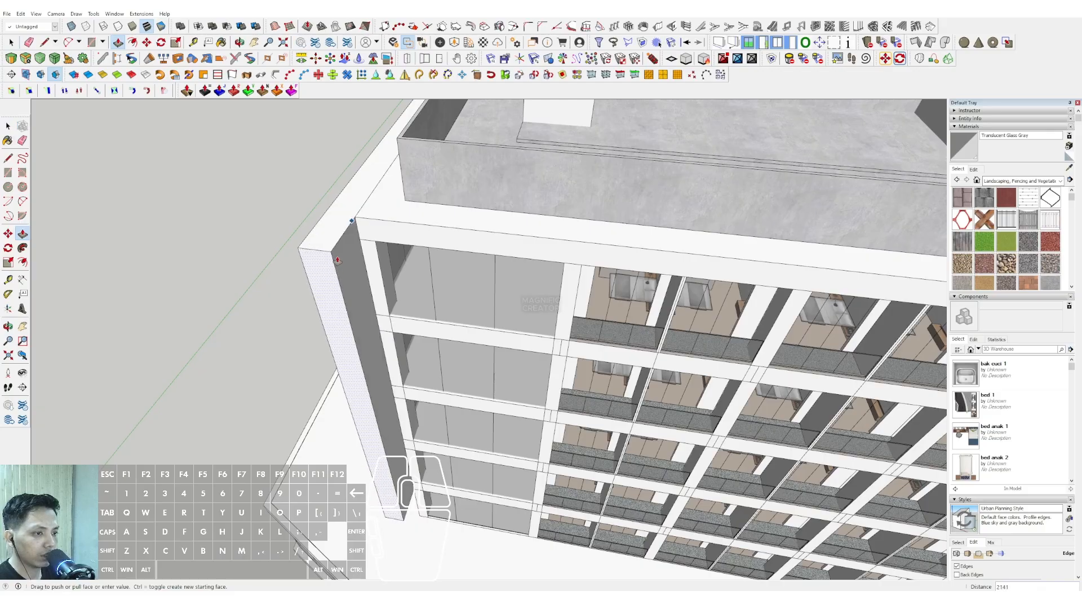
{"action": "scroll", "coordinate": [341, 254], "scroll_direction": "up", "scroll_amount": 2}
{"action": "scroll", "coordinate": [360, 237], "scroll_direction": "up", "scroll_amount": 1}
Draw a rectangle at the top of the slab's inner projecting side and extrude it along the front facade to the far end as a roof overhang.
{"action": "key", "text": "space"}
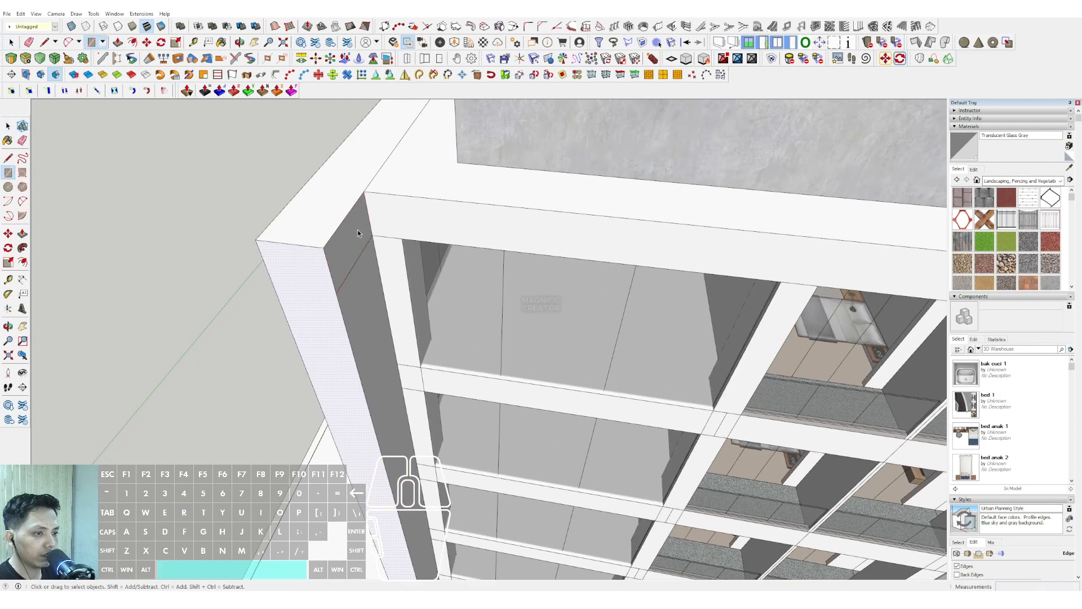
{"action": "key", "text": "p"}
{"action": "left_click", "coordinate": [355, 239]}
{"action": "scroll", "coordinate": [414, 245], "scroll_direction": "down", "scroll_amount": 3}
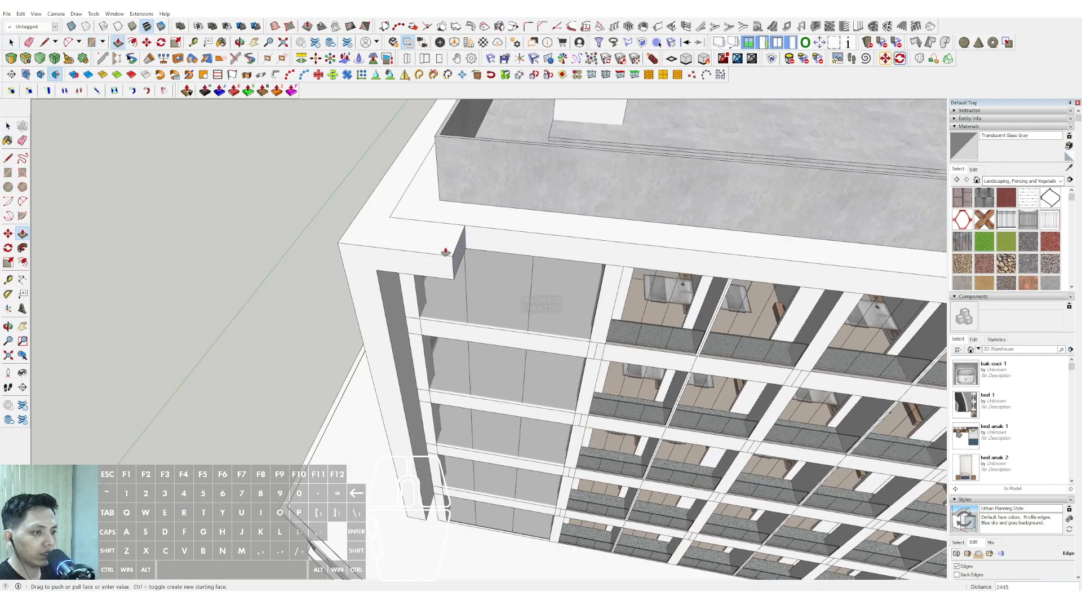
{"action": "scroll", "coordinate": [587, 260], "scroll_direction": "down", "scroll_amount": 1}
{"action": "middle_click_drag", "start_coordinate": [717, 271], "coordinate": [181, 182], "text": "shift"}
{"action": "middle_click_drag", "start_coordinate": [601, 247], "coordinate": [561, 248]}
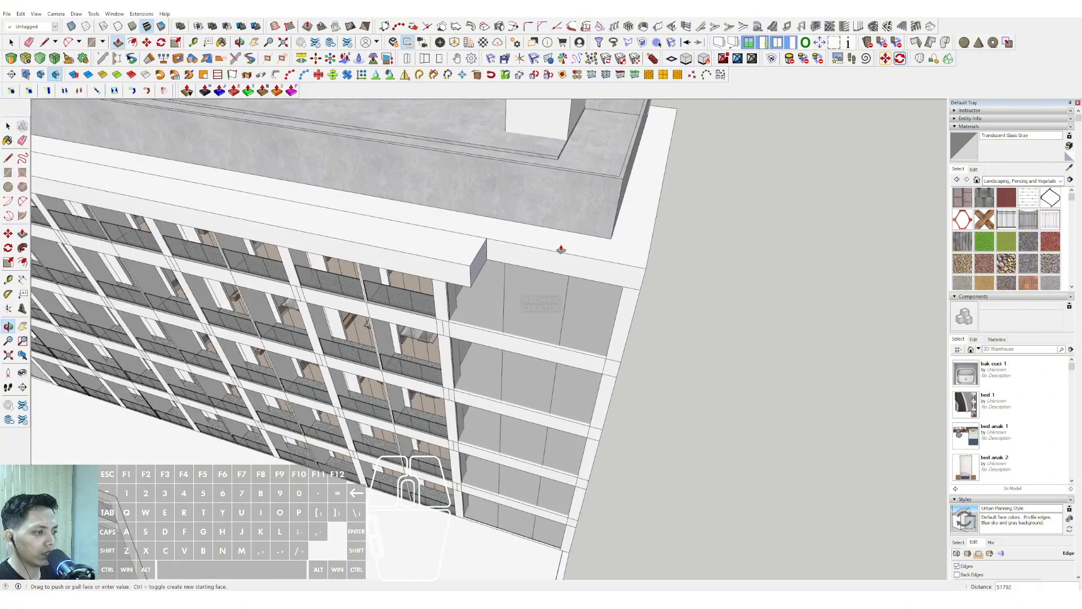
{"action": "middle_click_drag", "start_coordinate": [649, 258], "coordinate": [395, 315]}
{"action": "middle_click_drag", "start_coordinate": [415, 259], "coordinate": [434, 115]}
{"action": "key", "text": "l"}
{"action": "left_click", "coordinate": [438, 118]}
{"action": "key", "text": "space"}
{"action": "scroll", "coordinate": [433, 117], "scroll_direction": "down", "scroll_amount": 3}
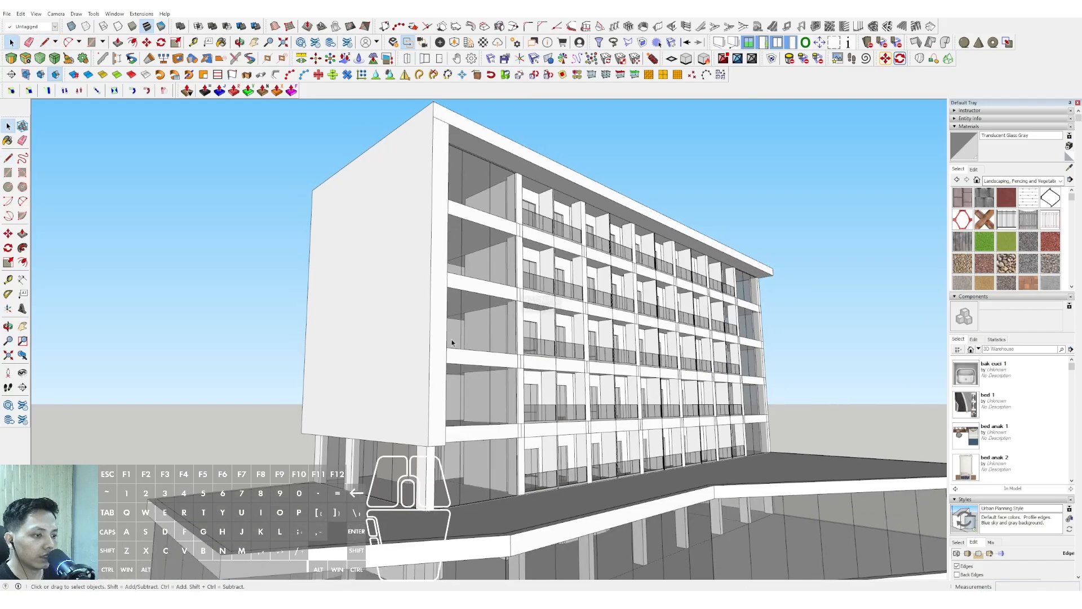
Move the end slab's short bottom front edge back toward the rear column so the slab's front side slants.
{"action": "scroll", "coordinate": [441, 416], "scroll_direction": "up", "scroll_amount": 5}
{"action": "middle_click_drag", "start_coordinate": [440, 416], "coordinate": [433, 370]}
{"action": "scroll", "coordinate": [433, 371], "scroll_direction": "up", "scroll_amount": 2}
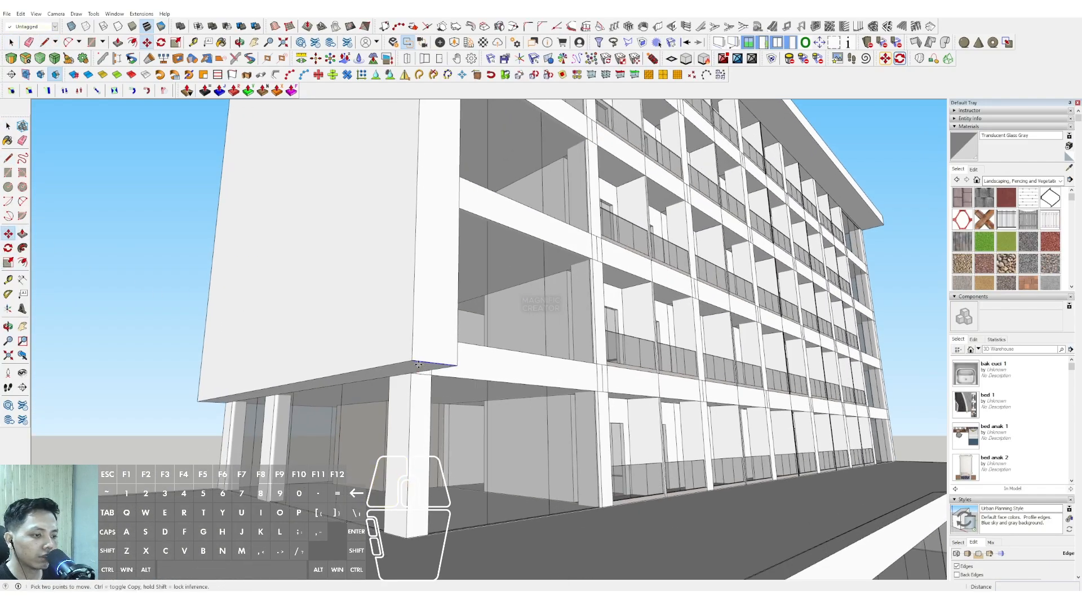
{"action": "left_click", "coordinate": [413, 361]}
{"action": "middle_click_drag", "start_coordinate": [414, 361], "coordinate": [452, 408]}
{"action": "key", "text": "shift"}
{"action": "scroll", "coordinate": [343, 394], "scroll_direction": "up", "scroll_amount": 3}
{"action": "key", "text": "space"}
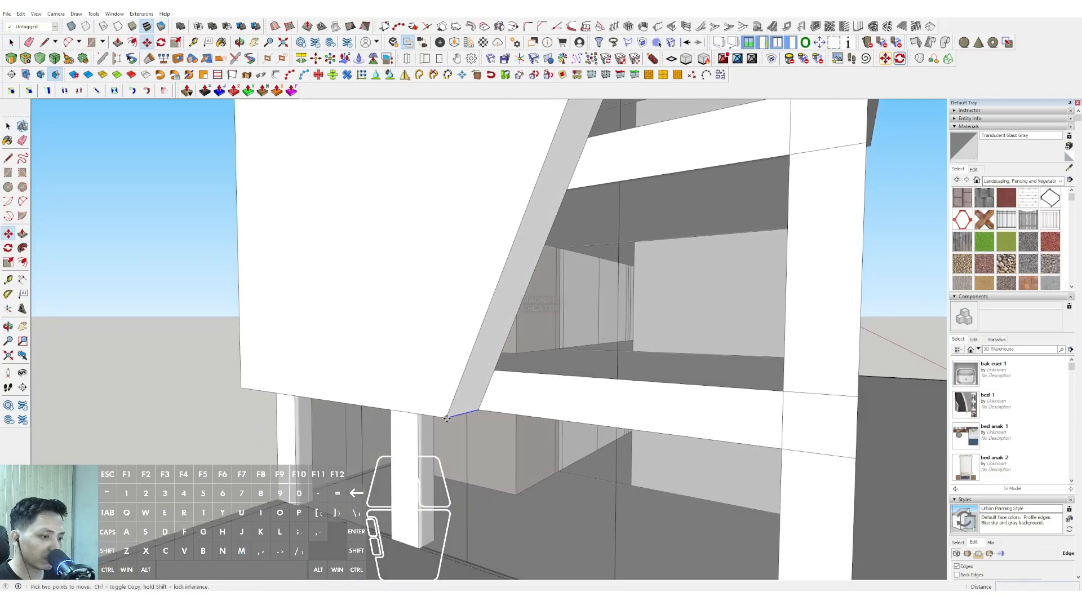
{"action": "left_click", "coordinate": [447, 418]}
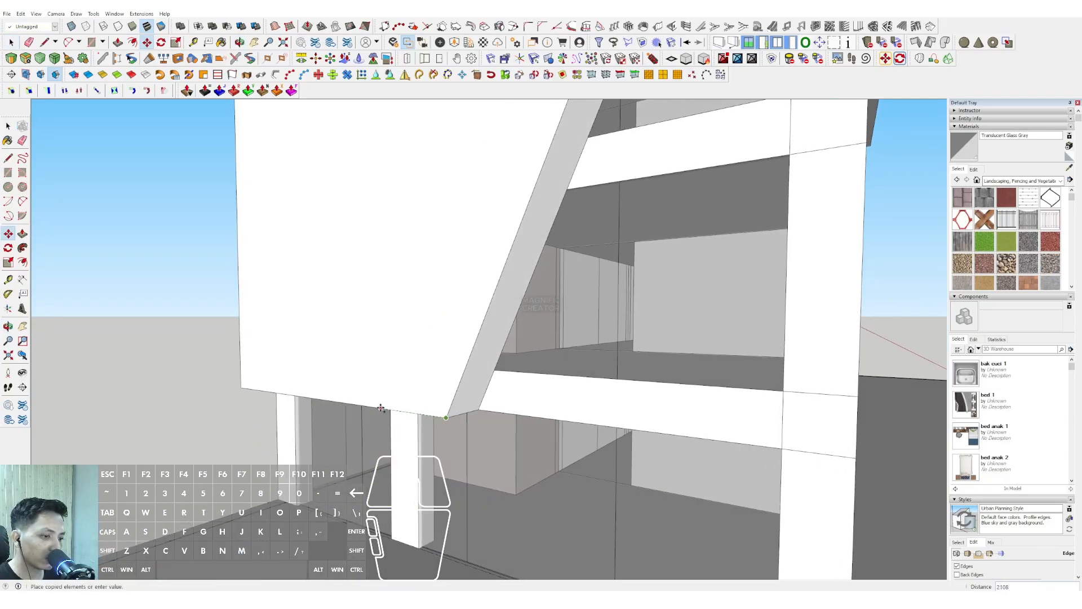
{"action": "left_click", "coordinate": [276, 389]}
{"action": "scroll", "coordinate": [382, 388], "scroll_direction": "down", "scroll_amount": 3}
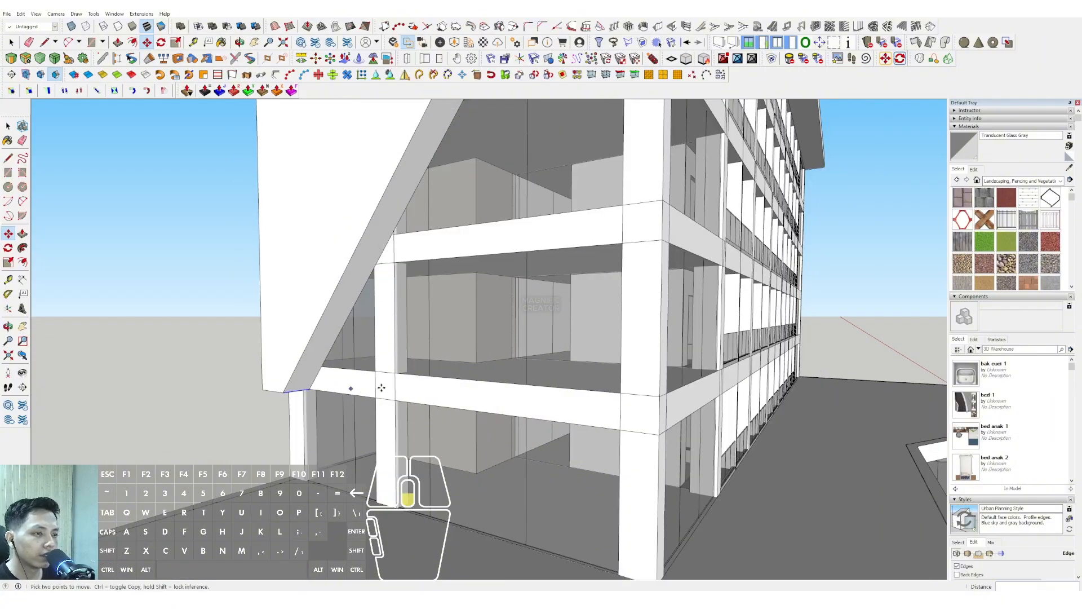
Select the connected slanted end wall and roof overhang geometry and make it a group.
{"action": "scroll", "coordinate": [382, 388], "scroll_direction": "down", "scroll_amount": 5}
{"action": "middle_click_drag", "start_coordinate": [421, 323], "coordinate": [486, 236]}
{"action": "scroll", "coordinate": [492, 227], "scroll_direction": "up", "scroll_amount": 1}
{"action": "key", "text": "space"}
{"action": "scroll", "coordinate": [413, 207], "scroll_direction": "up", "scroll_amount": 3}
{"action": "left_click", "coordinate": [392, 169]}
{"action": "right_click", "coordinate": [395, 161]}
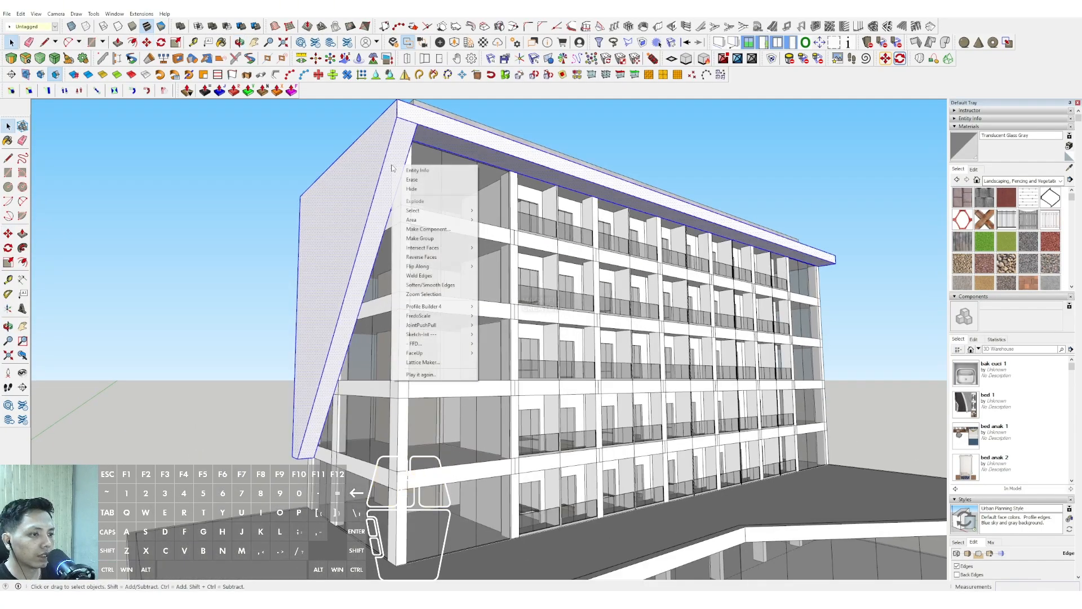
{"action": "left_click", "coordinate": [422, 235]}
Draw a vertical rectangle of about 11207 by 2180 mm on the slanted end wall and push it through to cut a slot opening.
{"action": "mouse_move", "coordinate": [423, 234]}
{"action": "middle_mouse_down"}
{"action": "mouse_move", "coordinate": [439, 255]}
{"action": "mouse_move", "coordinate": [350, 255]}
{"action": "mouse_move", "coordinate": [434, 272]}
{"action": "mouse_move", "coordinate": [406, 220]}
{"action": "middle_mouse_up"}
{"action": "scroll", "coordinate": [360, 255], "scroll_direction": "up", "scroll_amount": 2}
{"action": "key", "text": "r"}
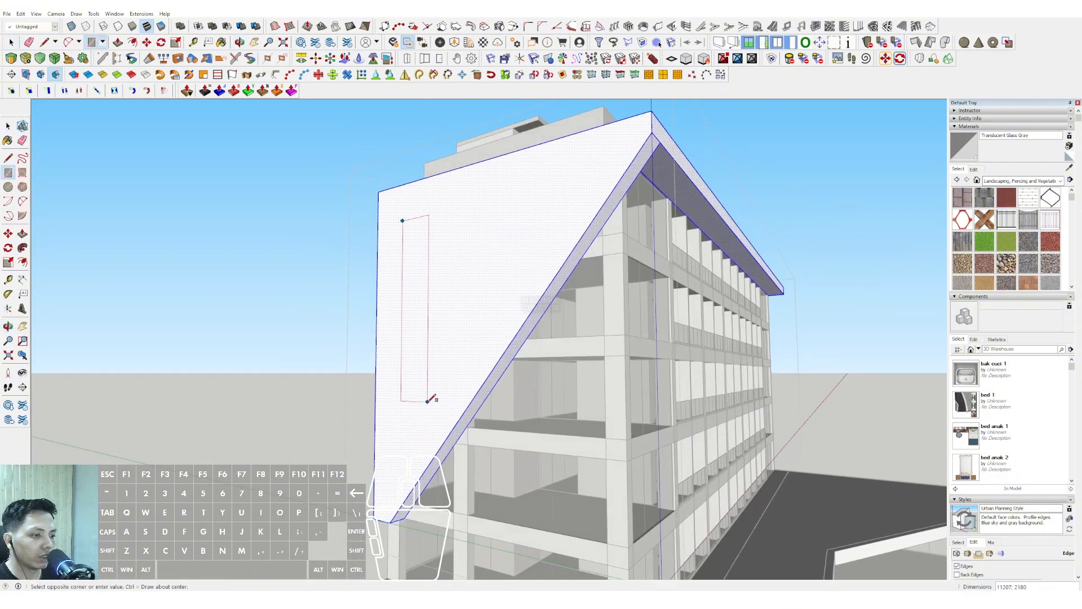
{"action": "key", "text": "space"}
{"action": "scroll", "coordinate": [415, 372], "scroll_direction": "up", "scroll_amount": 2}
{"action": "key", "text": "v"}
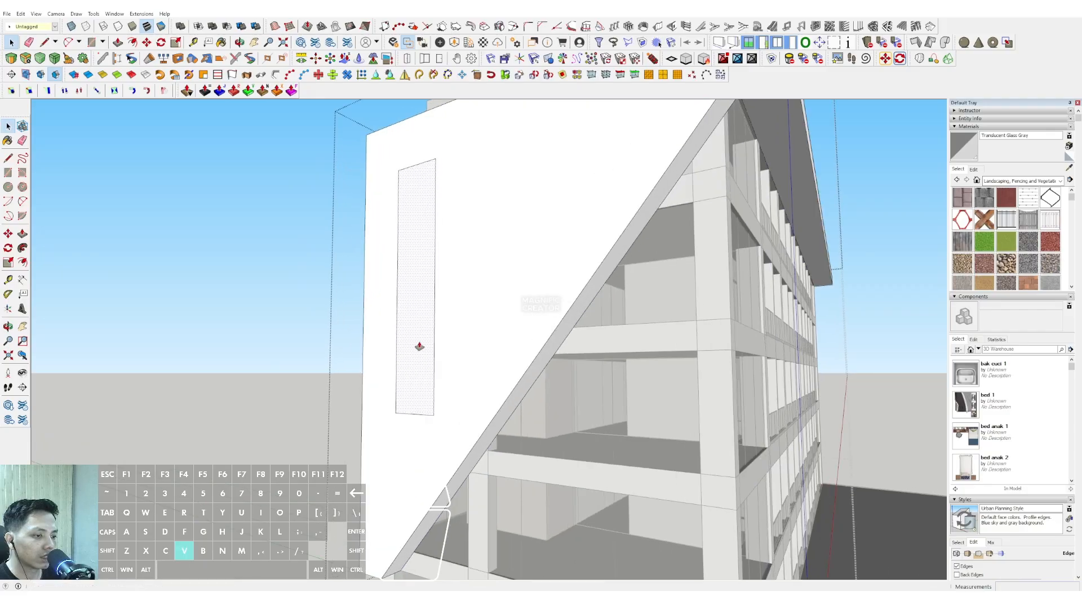
{"action": "left_click_drag", "start_coordinate": [418, 345], "coordinate": [513, 385]}
{"action": "key", "text": "space"}
{"action": "scroll", "coordinate": [496, 366], "scroll_direction": "down", "scroll_amount": 2}
{"action": "middle_click_drag", "start_coordinate": [455, 363], "coordinate": [473, 338]}
{"action": "scroll", "coordinate": [324, 338], "scroll_direction": "down", "scroll_amount": 2}
{"action": "scroll", "coordinate": [499, 396], "scroll_direction": "up", "scroll_amount": 3}
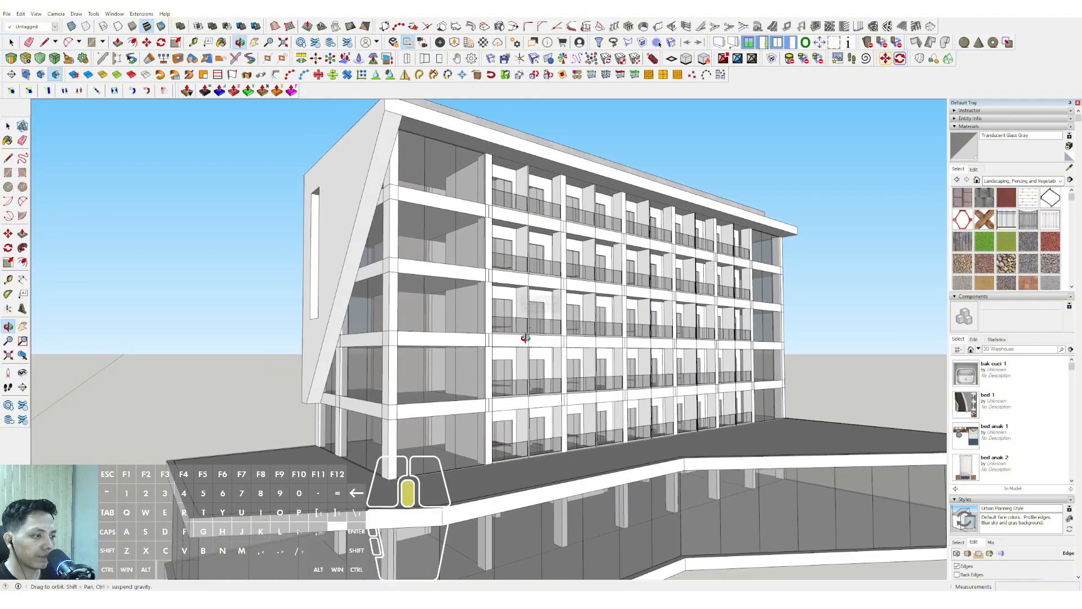
Draw a tall rectangle over the facade column beside the first balconies, from the lowest floor beam up to the roof overhang.
{"action": "scroll", "coordinate": [498, 395], "scroll_direction": "up", "scroll_amount": 8}
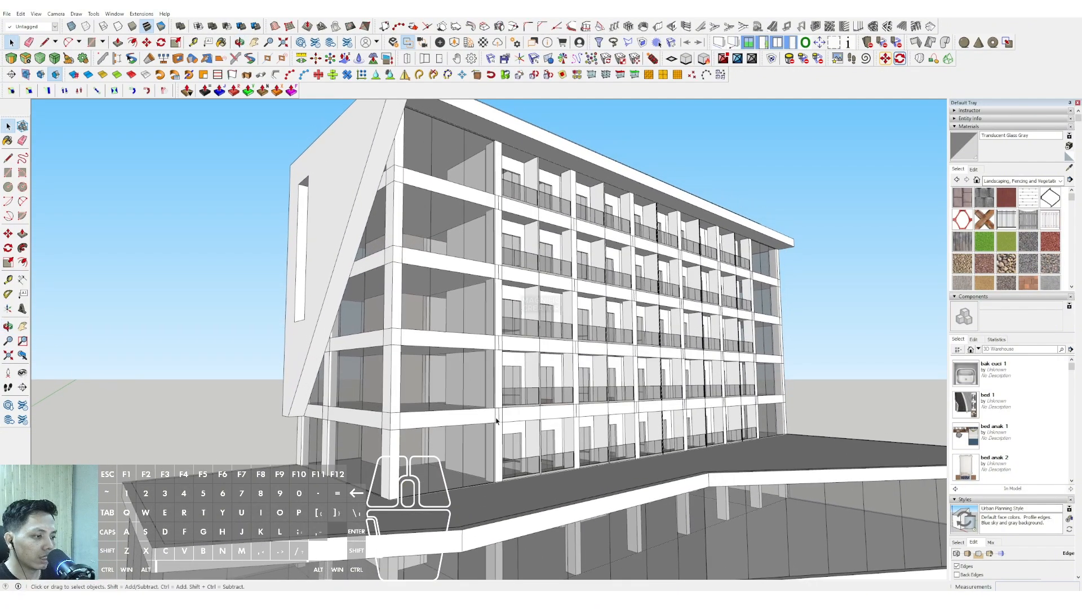
{"action": "key", "text": "r"}
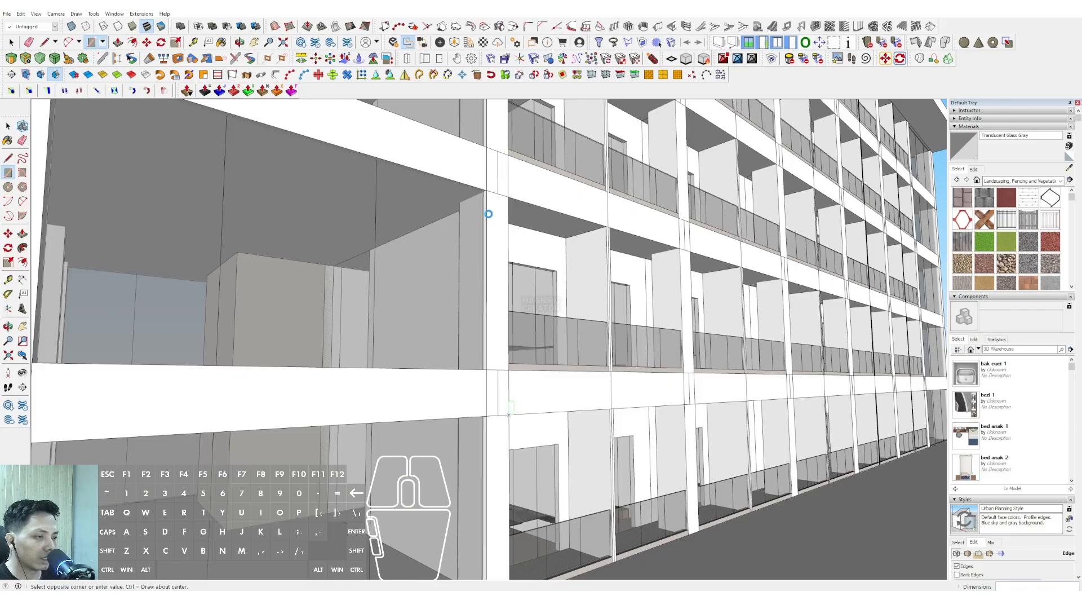
{"action": "scroll", "coordinate": [488, 212], "scroll_direction": "down", "scroll_amount": 1}
{"action": "scroll", "coordinate": [490, 195], "scroll_direction": "down", "scroll_amount": 3, "text": "shift"}
{"action": "middle_click_drag", "start_coordinate": [479, 219], "coordinate": [479, 284], "text": "shift"}
{"action": "scroll", "coordinate": [478, 236], "scroll_direction": "down", "scroll_amount": 2, "text": "shift"}
{"action": "scroll", "coordinate": [480, 197], "scroll_direction": "up", "scroll_amount": 1, "text": "shift"}
{"action": "left_click", "coordinate": [483, 183], "text": "shift"}
{"action": "scroll", "coordinate": [483, 191], "scroll_direction": "up", "scroll_amount": 2}
{"action": "key", "text": "space"}
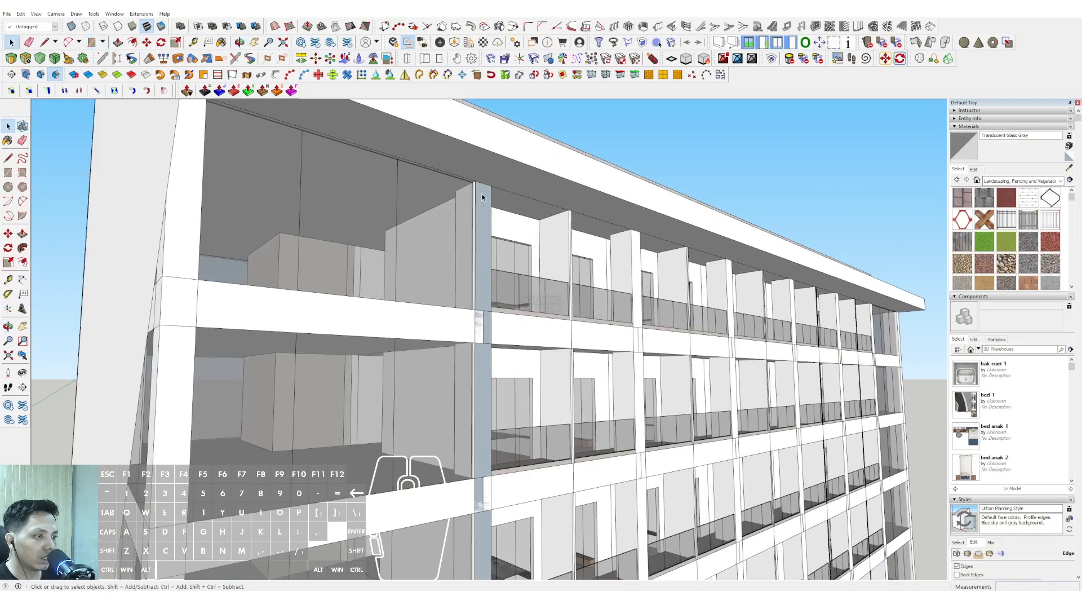
Pull the tall column rectangle outward to form a vertical fin under the roof overhang.
{"action": "scroll", "coordinate": [482, 197], "scroll_direction": "up", "scroll_amount": 2}
{"action": "key", "text": "p"}
{"action": "left_click", "coordinate": [491, 188]}
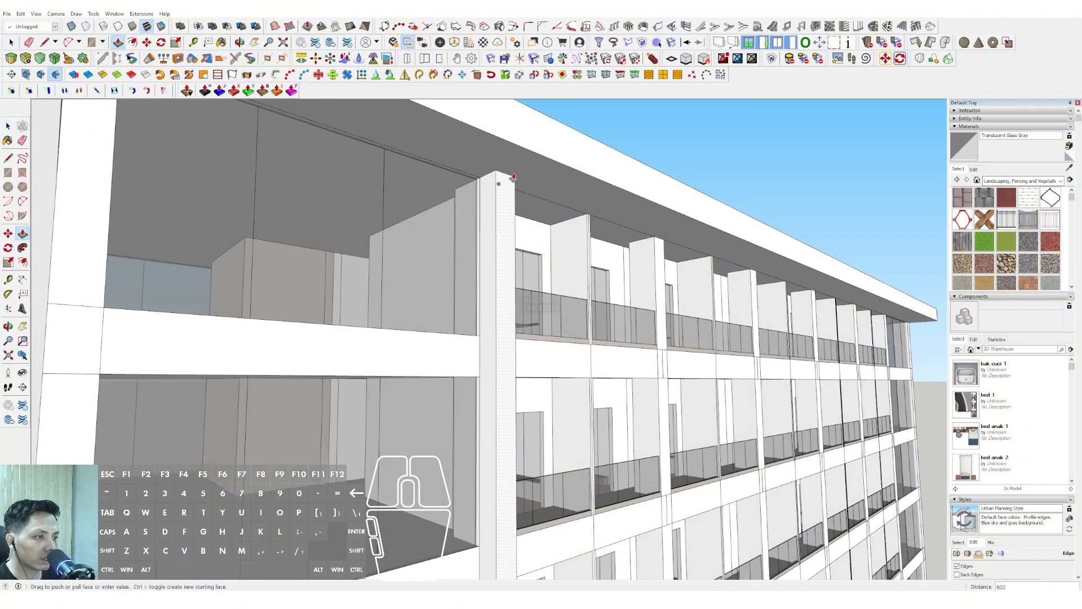
{"action": "left_click", "coordinate": [523, 187]}
{"action": "key", "text": "space"}
Group the vertical fin's geometry and convert the fin into a component.
{"action": "scroll", "coordinate": [516, 198], "scroll_direction": "down", "scroll_amount": 2}
{"action": "middle_click_drag", "start_coordinate": [516, 200], "coordinate": [495, 238], "text": "shift"}
{"action": "scroll", "coordinate": [496, 234], "scroll_direction": "up", "scroll_amount": 1}
{"action": "double_click", "coordinate": [497, 223]}
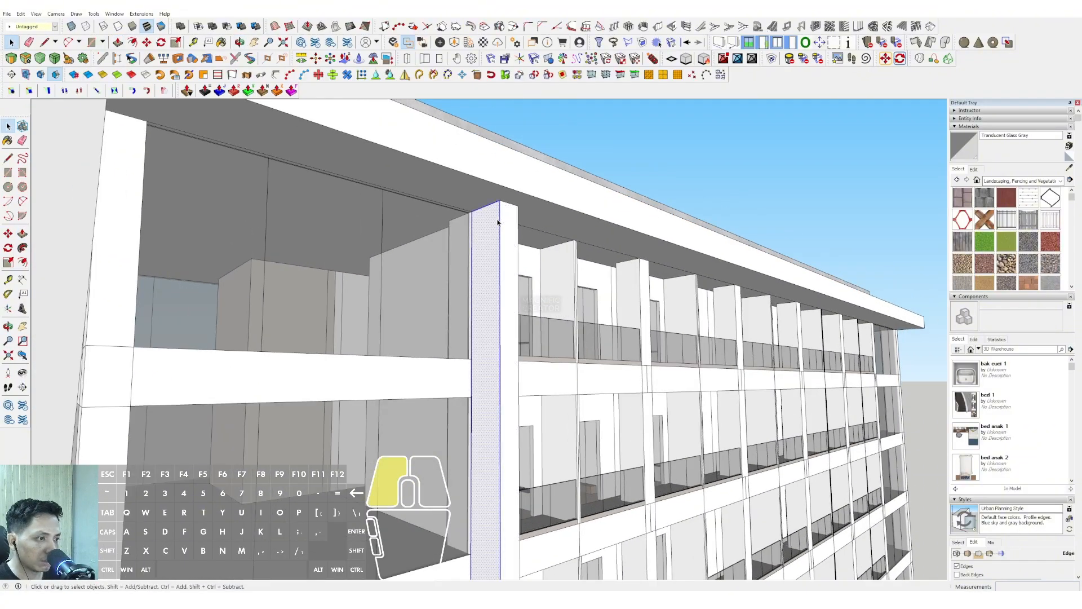
{"action": "right_click", "coordinate": [497, 222]}
{"action": "left_click", "coordinate": [544, 288]}
{"action": "middle_click_drag", "start_coordinate": [544, 289], "coordinate": [394, 349]}
{"action": "scroll", "coordinate": [375, 379], "scroll_direction": "up", "scroll_amount": 6}
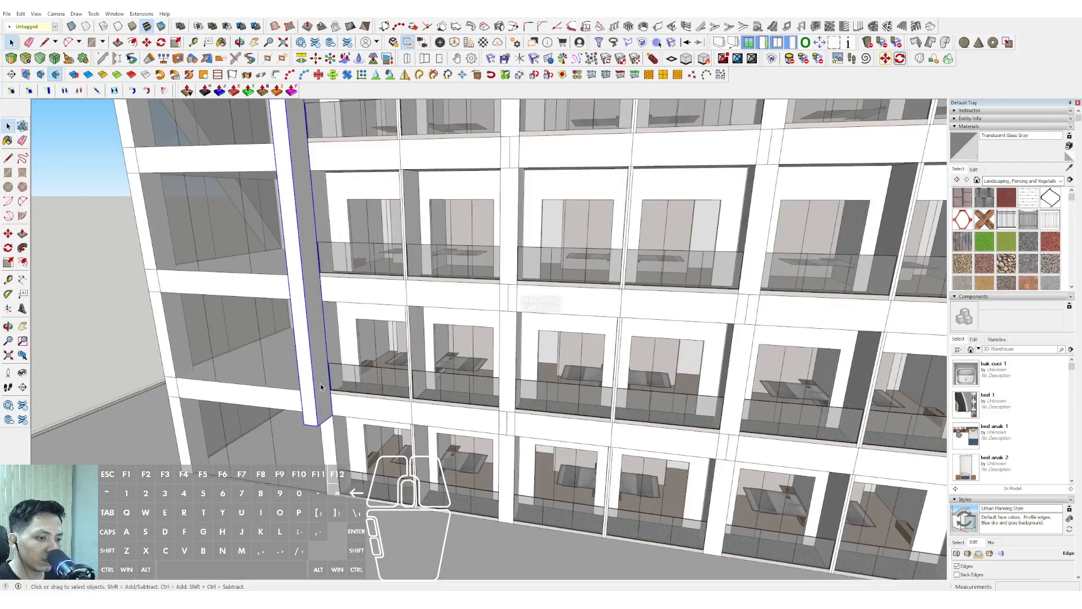
{"action": "scroll", "coordinate": [320, 387], "scroll_direction": "up", "scroll_amount": 1}
{"action": "right_click", "coordinate": [320, 383]}
{"action": "left_click", "coordinate": [349, 228]}
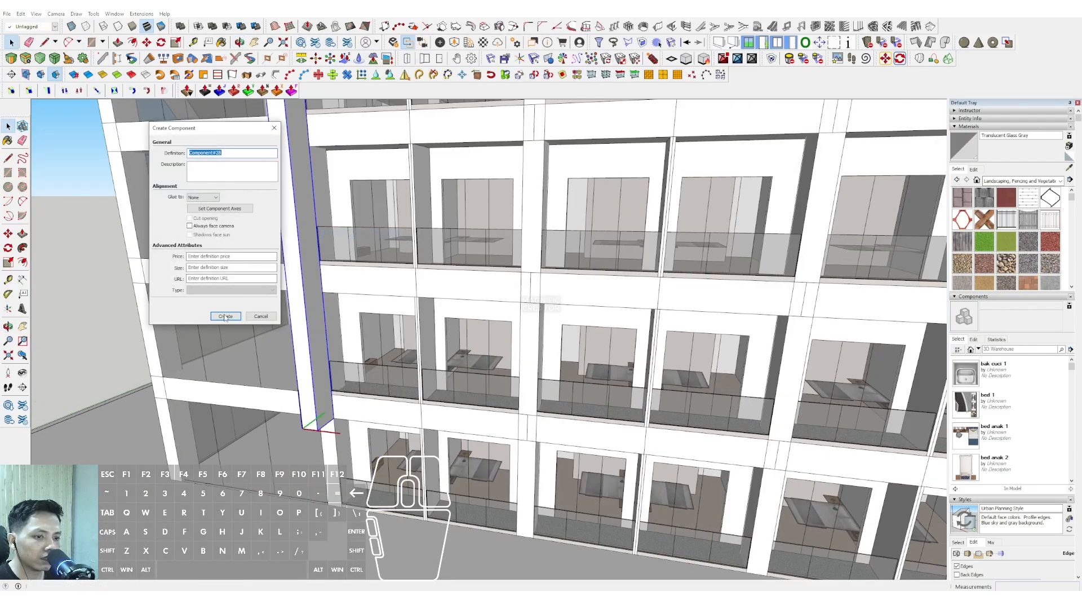
{"action": "left_click", "coordinate": [225, 316]}
Copy the fin component to the next main column and array it along the remaining main columns of the front facade.
{"action": "scroll", "coordinate": [340, 429], "scroll_direction": "up", "scroll_amount": 6}
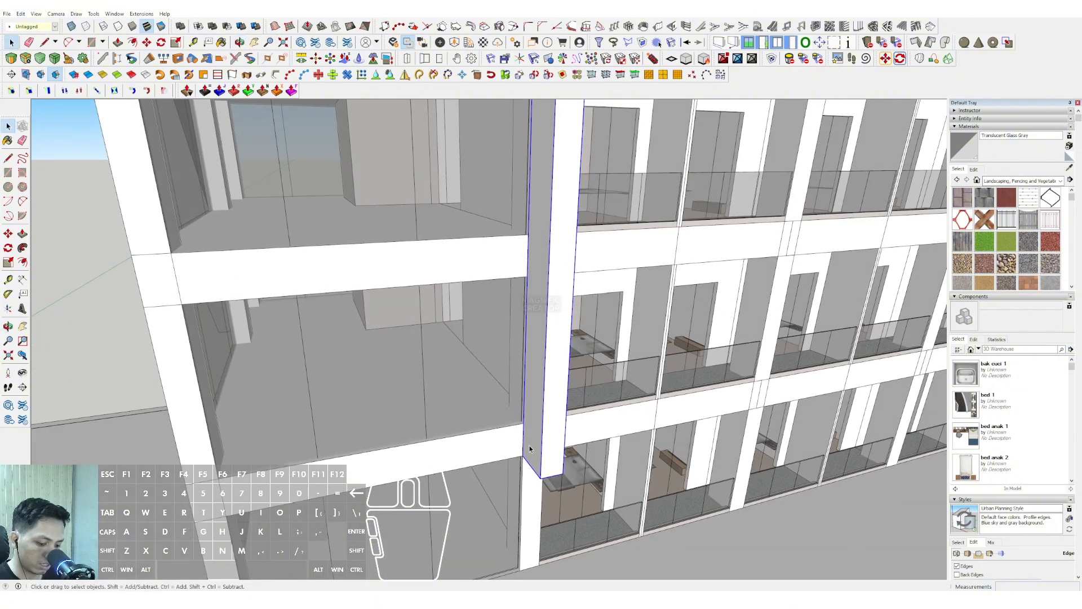
{"action": "scroll", "coordinate": [529, 449], "scroll_direction": "up", "scroll_amount": 2}
{"action": "key", "text": "m"}
{"action": "key", "text": "ctrl"}
{"action": "left_click", "coordinate": [523, 455]}
{"action": "scroll", "coordinate": [522, 451], "scroll_direction": "down", "scroll_amount": 2}
{"action": "middle_click_drag", "start_coordinate": [723, 402], "coordinate": [669, 411], "text": "shift"}
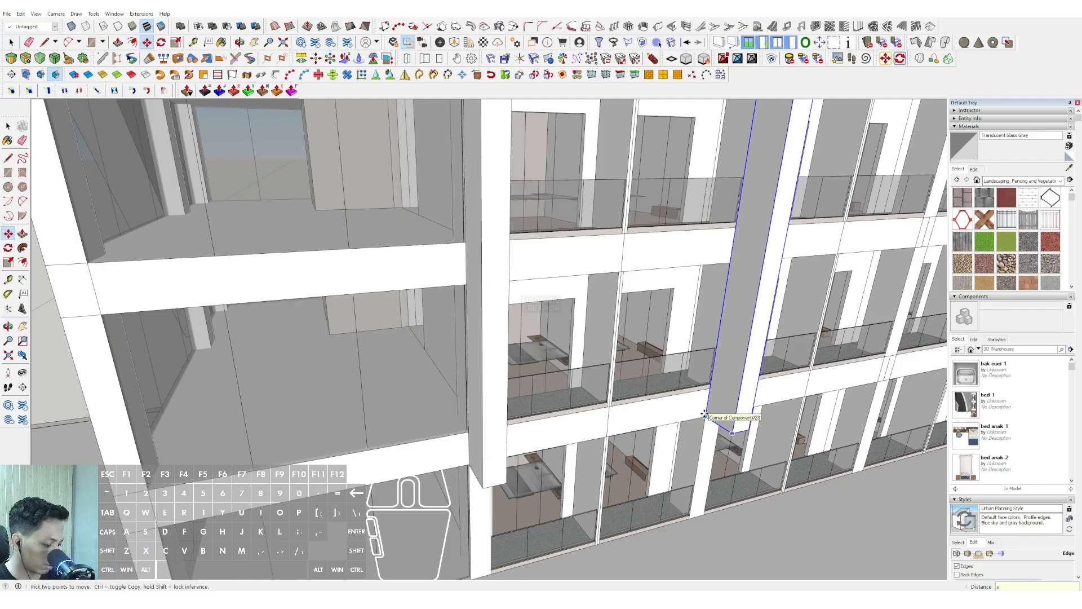
{"action": "key", "text": "Return"}
{"action": "scroll", "coordinate": [704, 415], "scroll_direction": "down", "scroll_amount": 5}
{"action": "middle_click_drag", "start_coordinate": [704, 414], "coordinate": [547, 332]}
{"action": "scroll", "coordinate": [603, 270], "scroll_direction": "up", "scroll_amount": 3}
{"action": "scroll", "coordinate": [585, 289], "scroll_direction": "up", "scroll_amount": 3}
Create a new material named accents based on a light salmon swatch from the Colors collection.
{"action": "left_click", "coordinate": [1069, 168]}
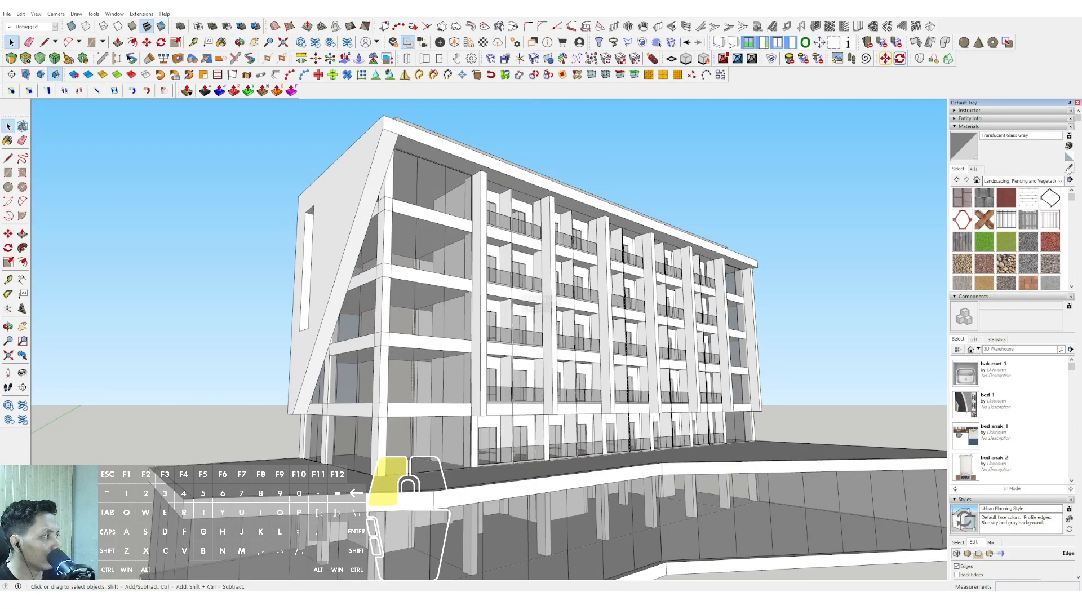
{"action": "scroll", "coordinate": [566, 224], "scroll_direction": "up", "scroll_amount": 2}
{"action": "left_click", "coordinate": [566, 225]}
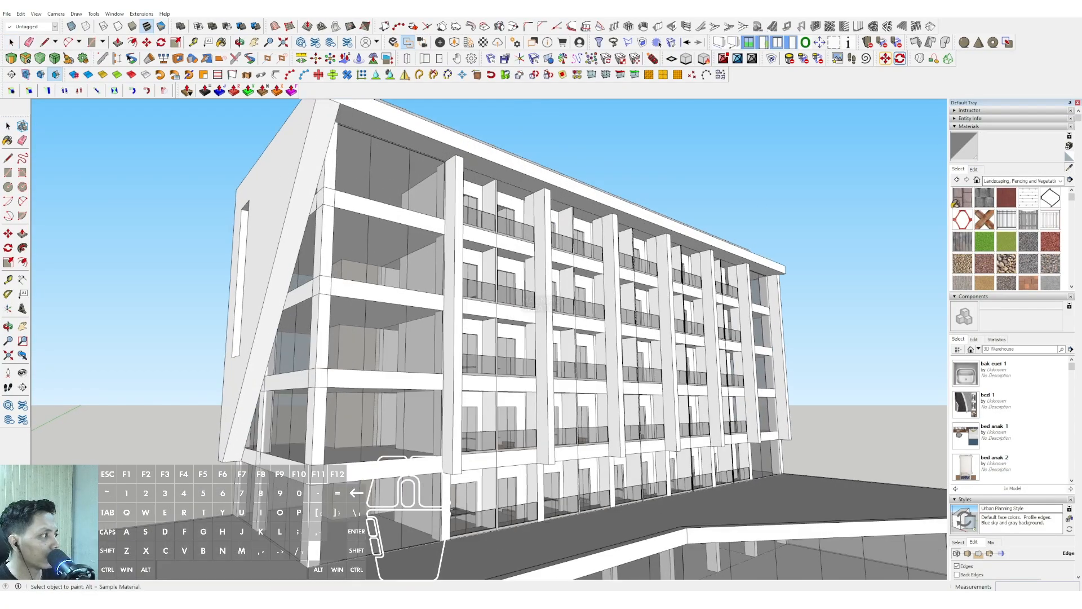
{"action": "left_click", "coordinate": [1061, 180]}
{"action": "left_click", "coordinate": [1003, 230]}
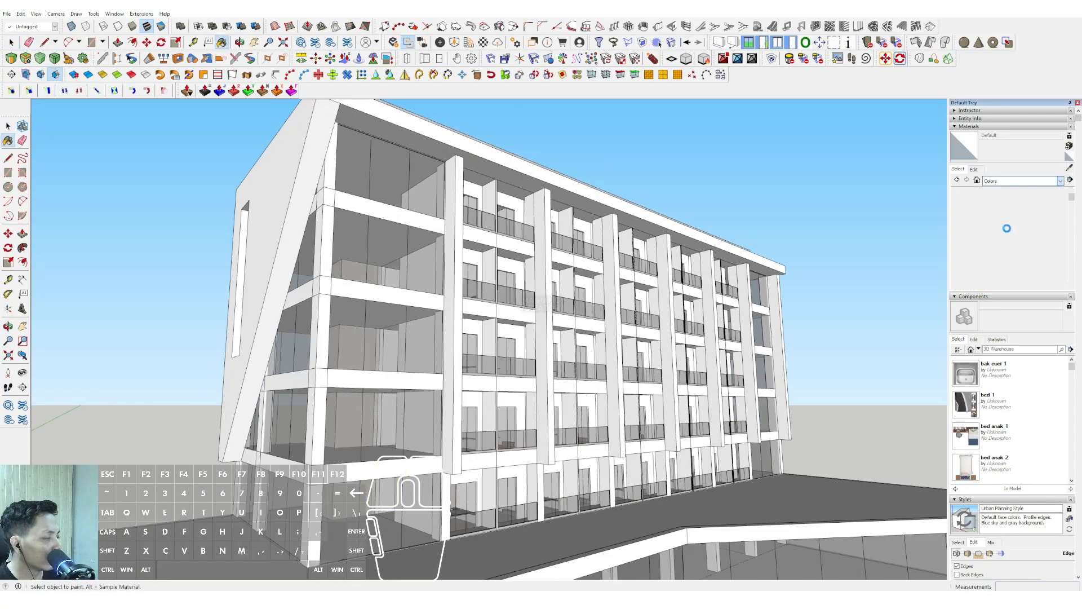
{"action": "left_click", "coordinate": [1051, 223]}
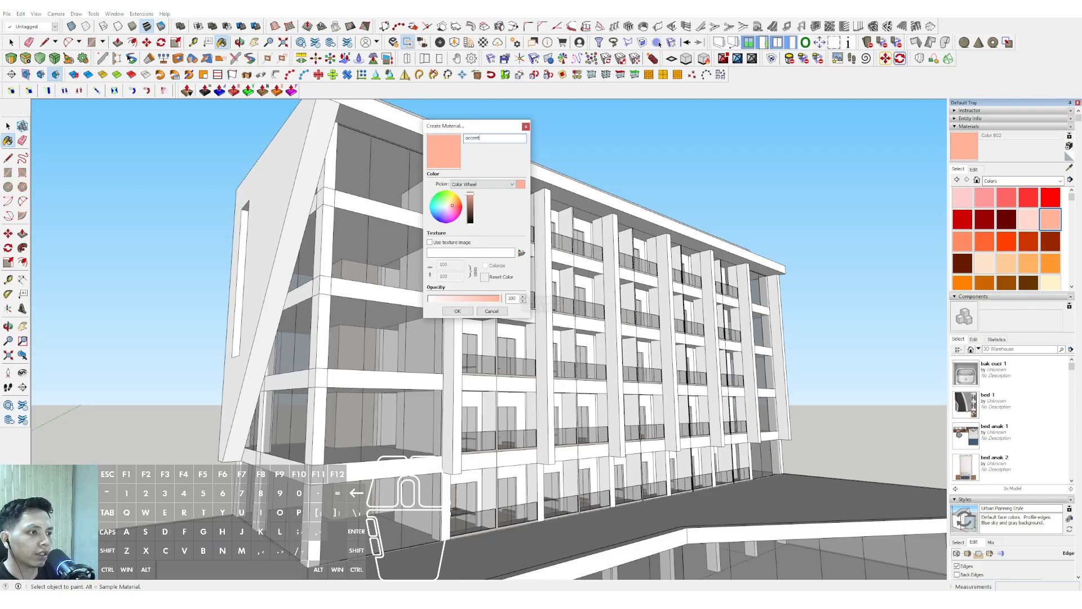
{"action": "left_click", "coordinate": [457, 311]}
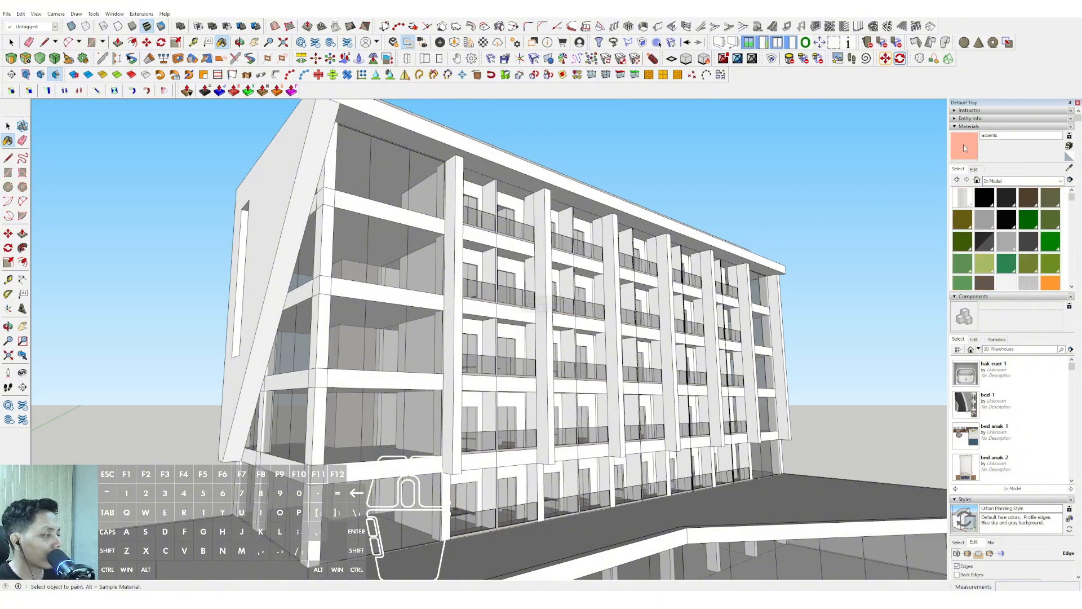
Open the fin component and paint all faces of the facade fins with the accents material.
{"action": "scroll", "coordinate": [460, 198], "scroll_direction": "up", "scroll_amount": 3}
{"action": "key", "text": "space"}
{"action": "triple_click", "coordinate": [459, 200]}
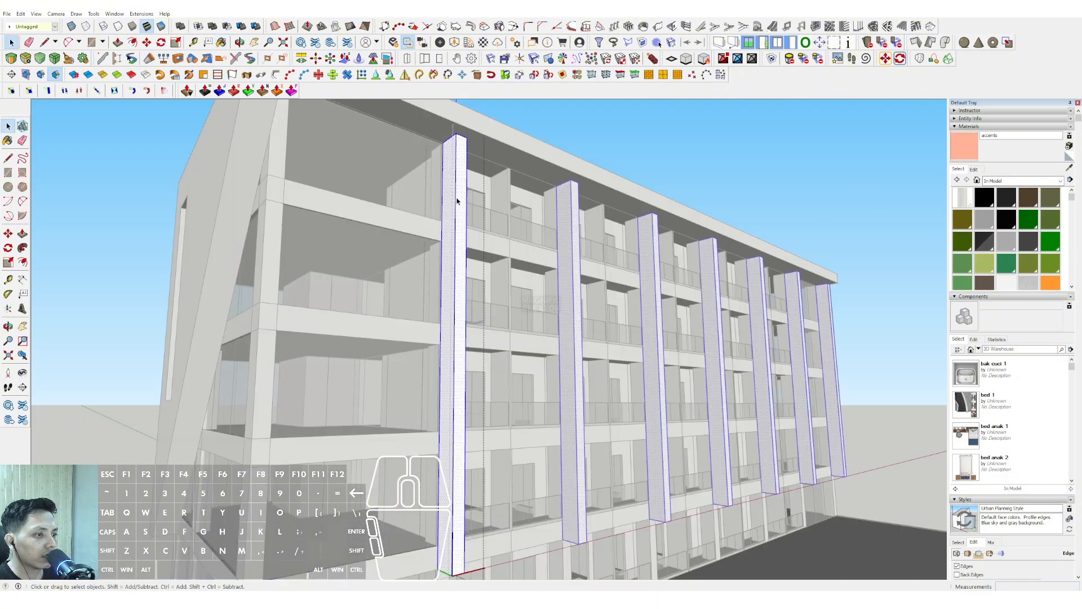
{"action": "key", "text": "b"}
{"action": "left_click", "coordinate": [458, 176]}
{"action": "key", "text": "space"}
{"action": "scroll", "coordinate": [458, 175], "scroll_direction": "down", "scroll_amount": 3}
{"action": "left_click", "coordinate": [669, 140]}
{"action": "middle_click_drag", "start_coordinate": [591, 273], "coordinate": [593, 289], "text": "shift"}
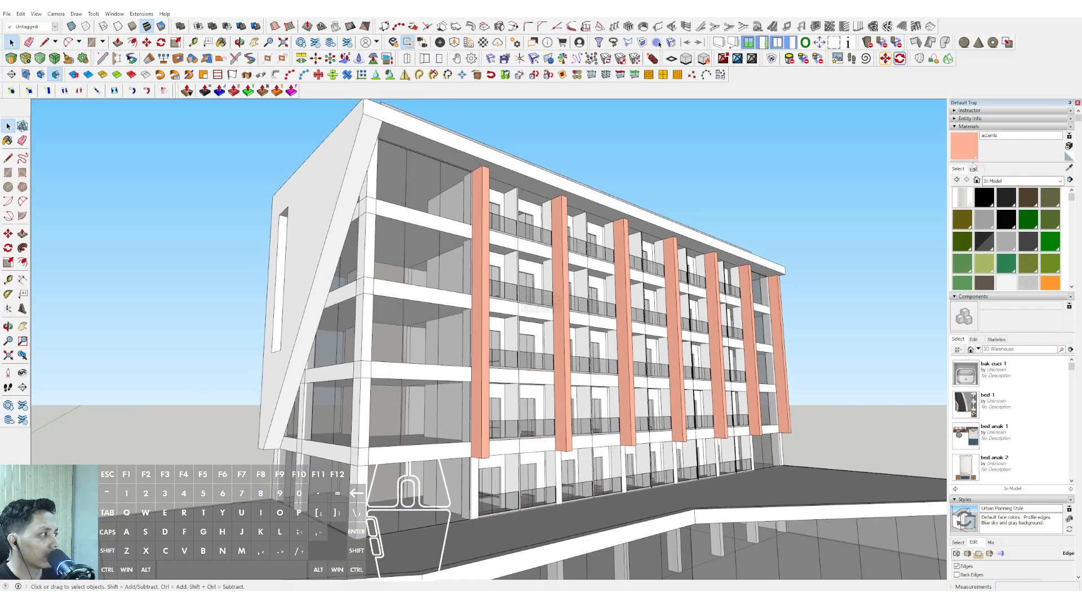
Edit the accents colour with the HLS picker to a muted dusty brown-pink with hue 10 and low saturation.
{"action": "left_click", "coordinate": [973, 169]}
{"action": "left_click", "coordinate": [976, 213]}
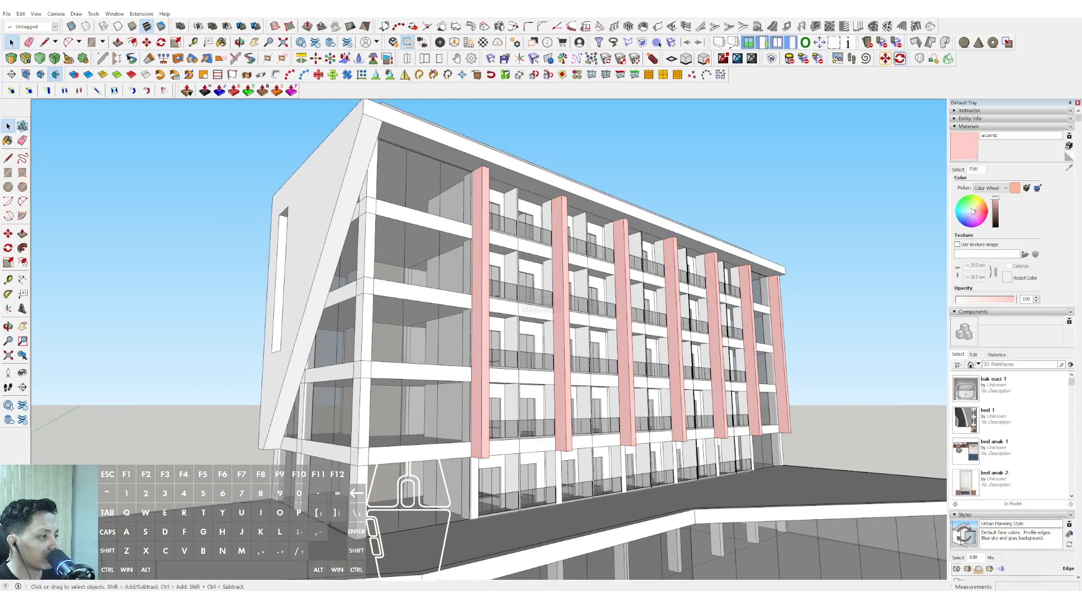
{"action": "left_click_drag", "start_coordinate": [974, 210], "coordinate": [976, 215]}
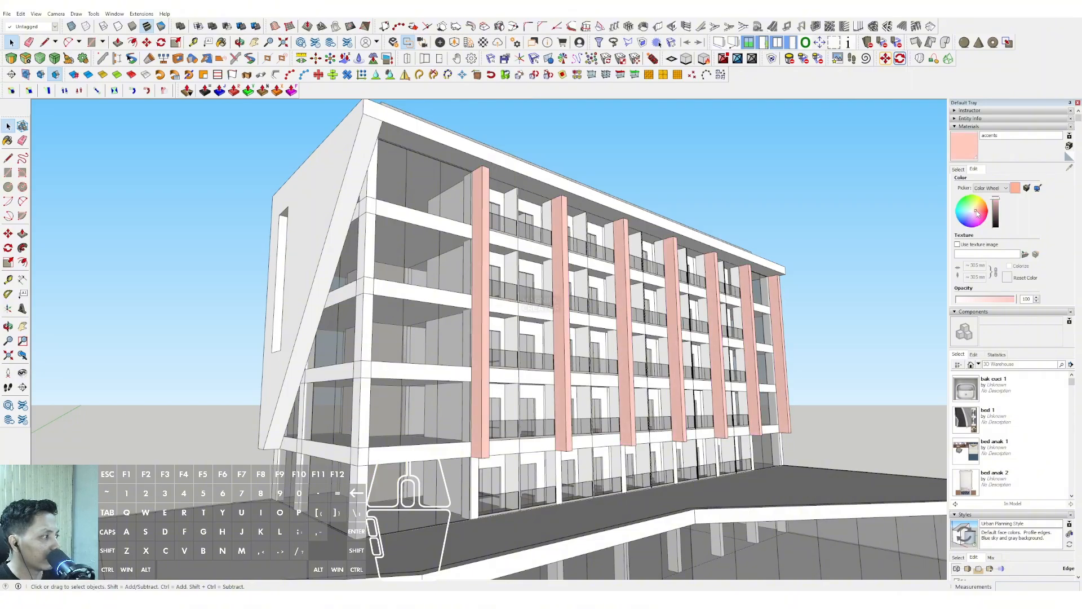
{"action": "left_click", "coordinate": [983, 192]}
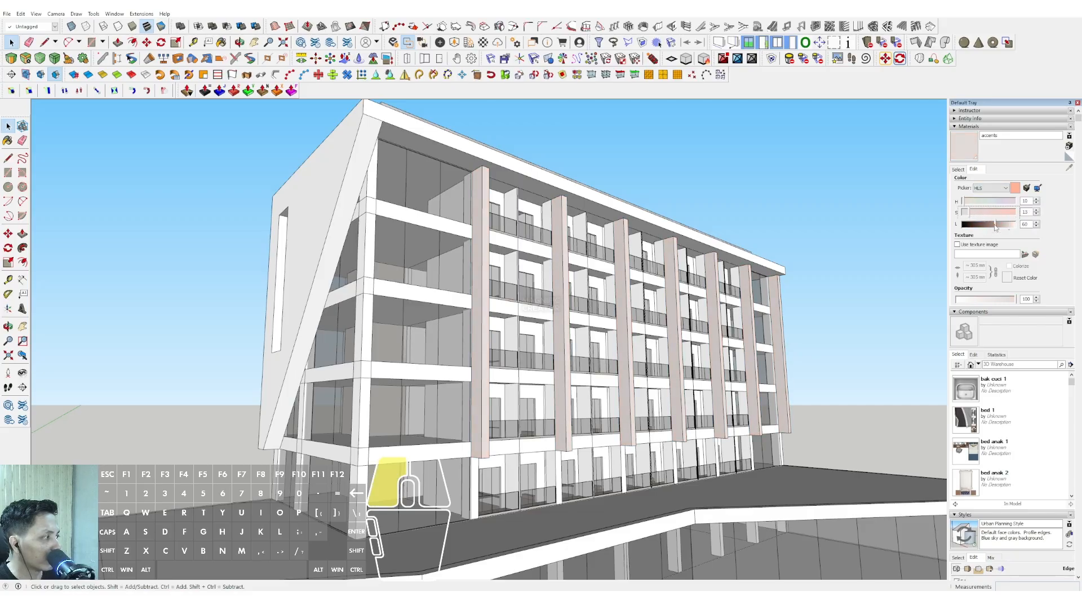
{"action": "left_click", "coordinate": [996, 226]}
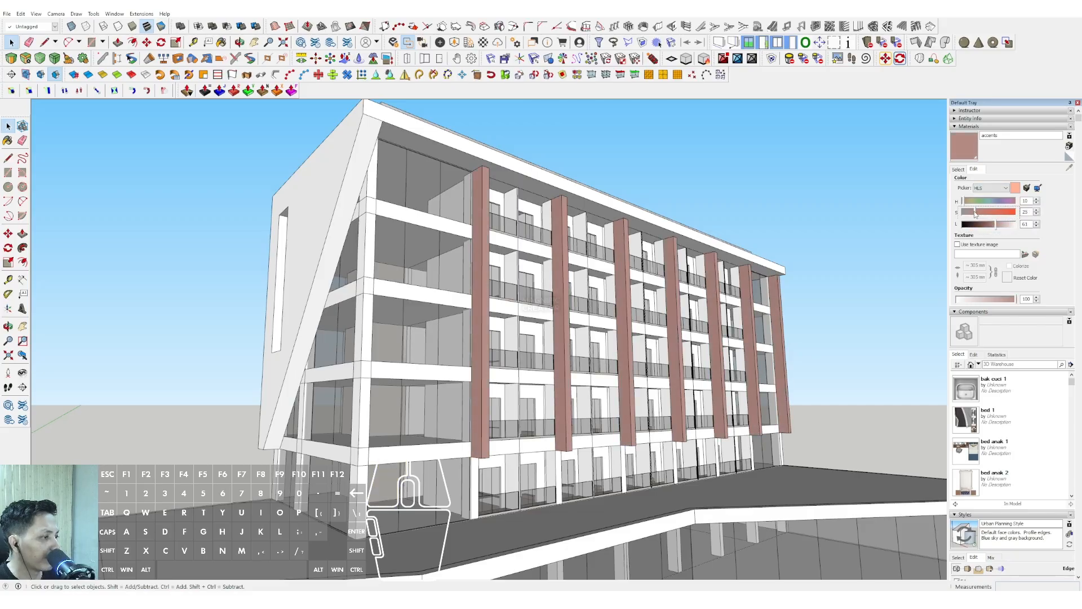
{"action": "left_click_drag", "start_coordinate": [990, 228], "coordinate": [1001, 226]}
{"action": "middle_click_drag", "start_coordinate": [541, 282], "coordinate": [897, 226]}
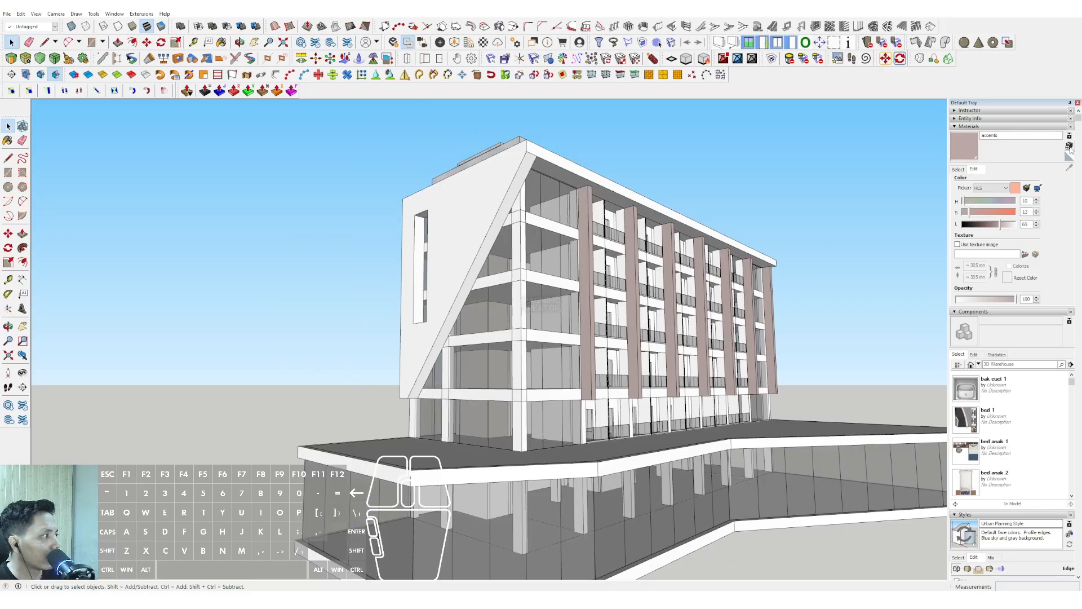
Create another material from the muted accent colour and paint the slanted end wall and roof overhang with it.
{"action": "left_click", "coordinate": [454, 310]}
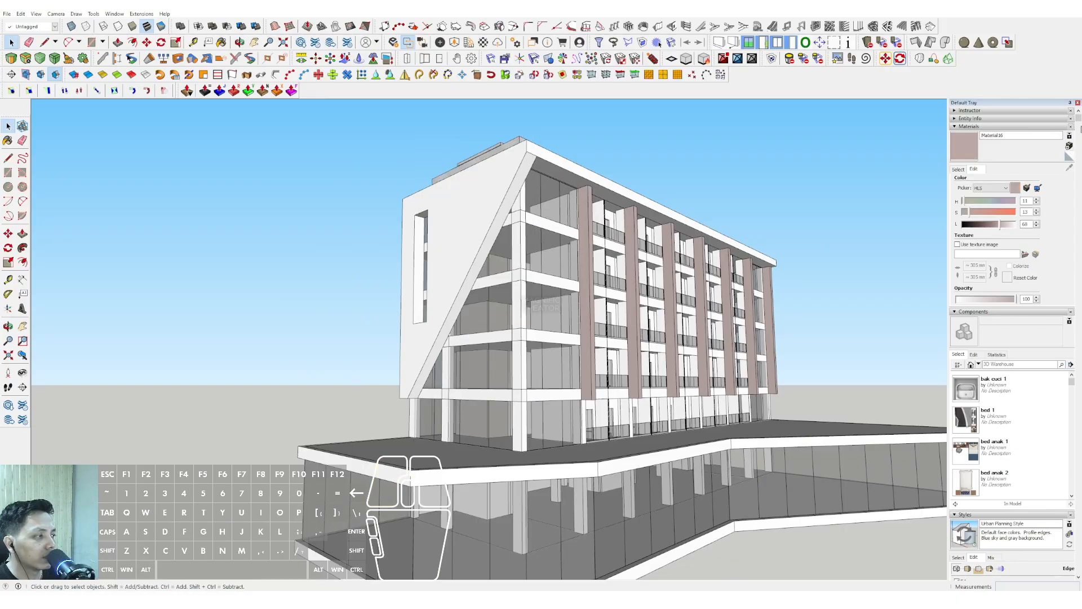
{"action": "left_click", "coordinate": [479, 186]}
{"action": "middle_click_drag", "start_coordinate": [484, 248], "coordinate": [505, 265]}
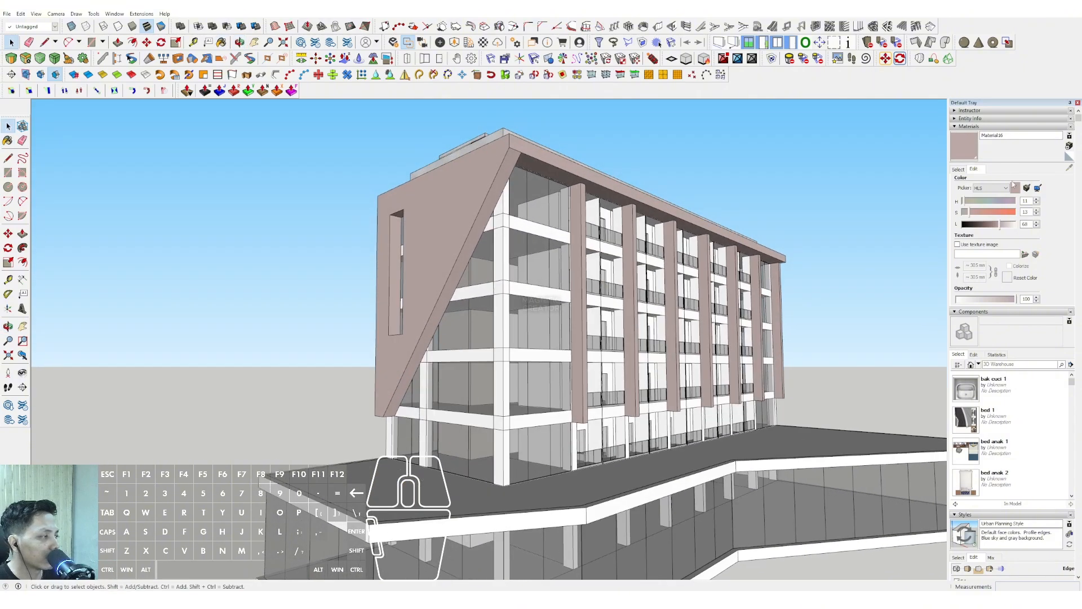
{"action": "left_click", "coordinate": [963, 171]}
Draw a vertical line about 31,500 mm long along the end wall's rear edge, from its lower corner past the roof.
{"action": "middle_click_drag", "start_coordinate": [441, 249], "coordinate": [413, 390]}
{"action": "key", "text": "l"}
{"action": "middle_click_drag", "start_coordinate": [419, 309], "coordinate": [417, 103]}
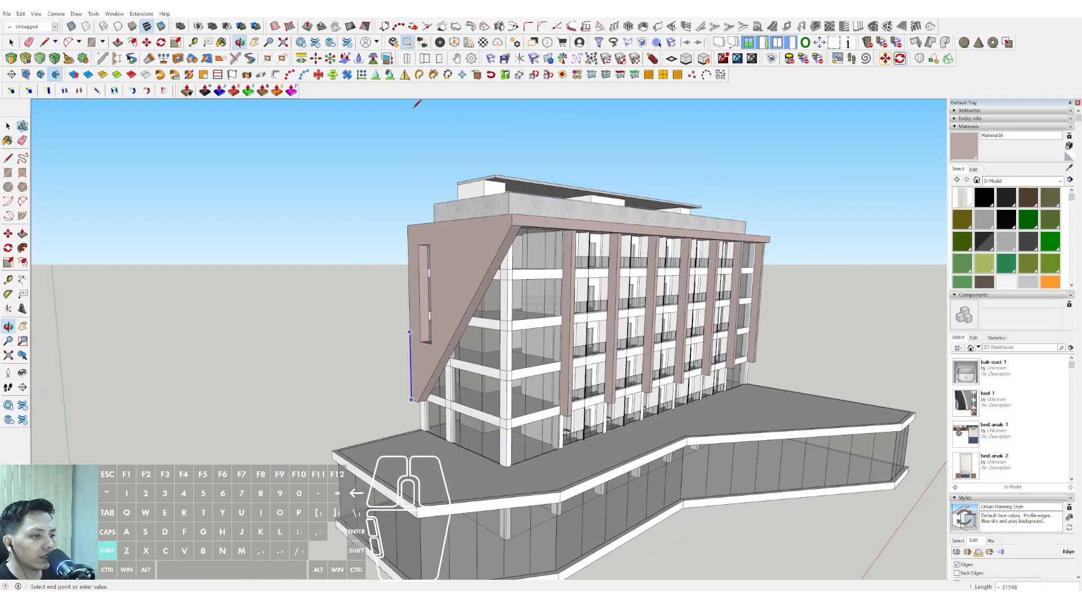
{"action": "left_click", "coordinate": [427, 160]}
{"action": "key", "text": "space"}
{"action": "left_click", "coordinate": [409, 169]}
Copy the vertical line to the end wall's front corner and divide the distance into 8 equal spacings.
{"action": "scroll", "coordinate": [424, 242], "scroll_direction": "up", "scroll_amount": 2}
{"action": "middle_click_drag", "start_coordinate": [425, 248], "coordinate": [432, 307]}
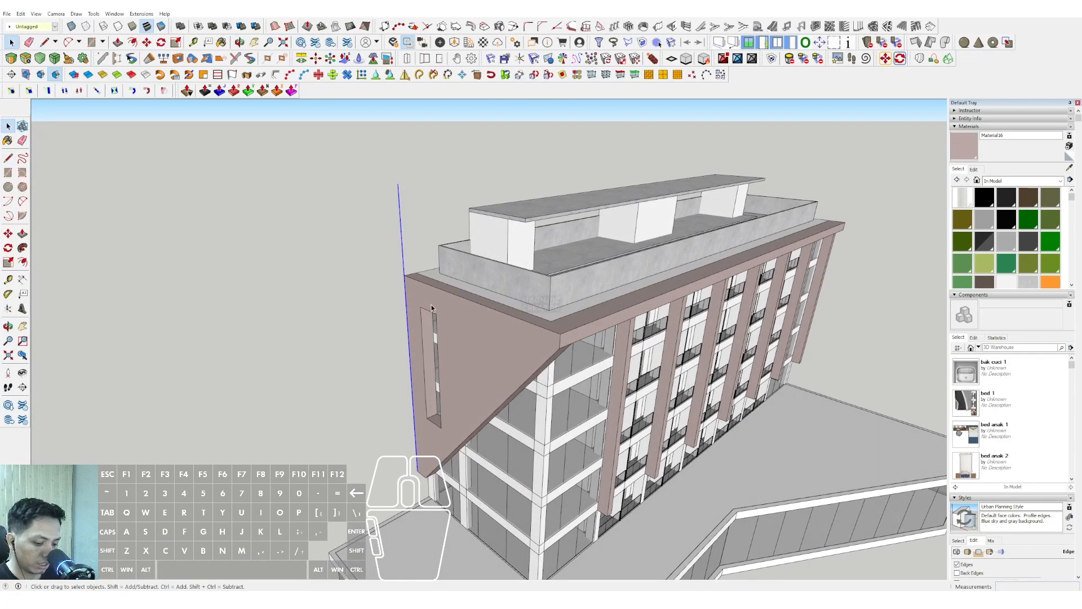
{"action": "left_click", "coordinate": [405, 277]}
{"action": "key", "text": "ctrl"}
{"action": "left_click", "coordinate": [562, 334]}
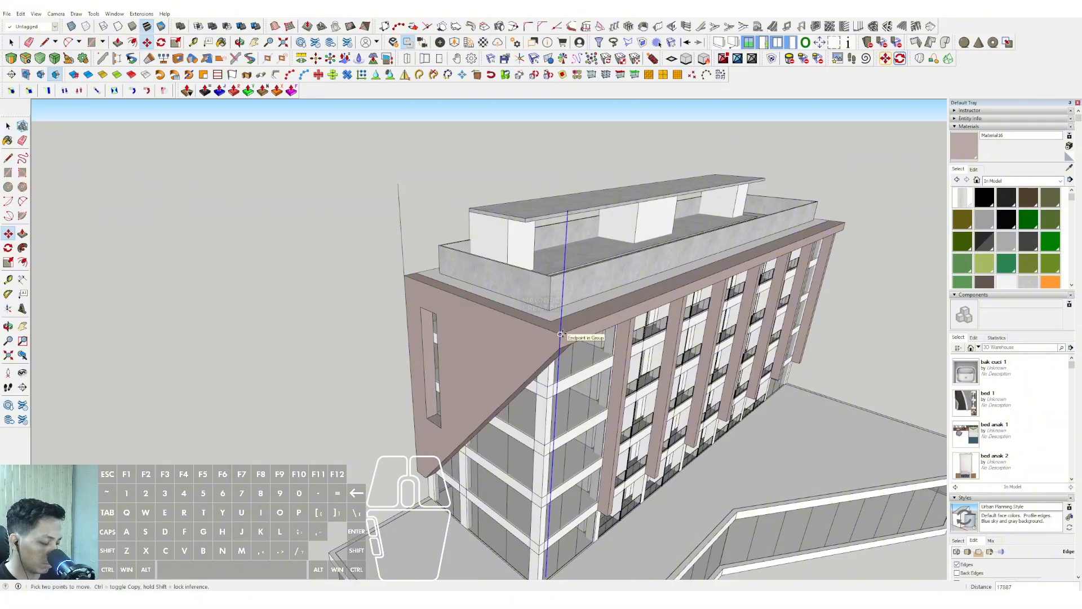
{"action": "type", "text": "/8"}
{"action": "key", "text": "Return"}
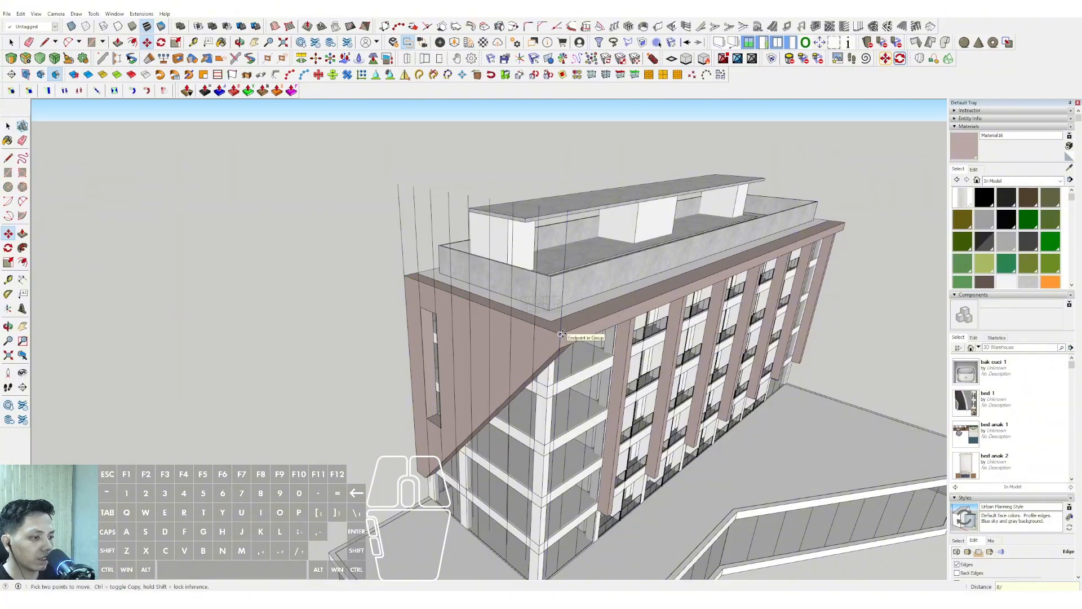
Cut all the vertical lines and paste them in place inside the end wall group.
{"action": "key", "text": "space"}
{"action": "middle_click_drag", "start_coordinate": [562, 334], "coordinate": [581, 170]}
{"action": "left_click_drag", "start_coordinate": [402, 189], "coordinate": [402, 190]}
{"action": "middle_click_drag", "start_coordinate": [402, 189], "coordinate": [488, 225]}
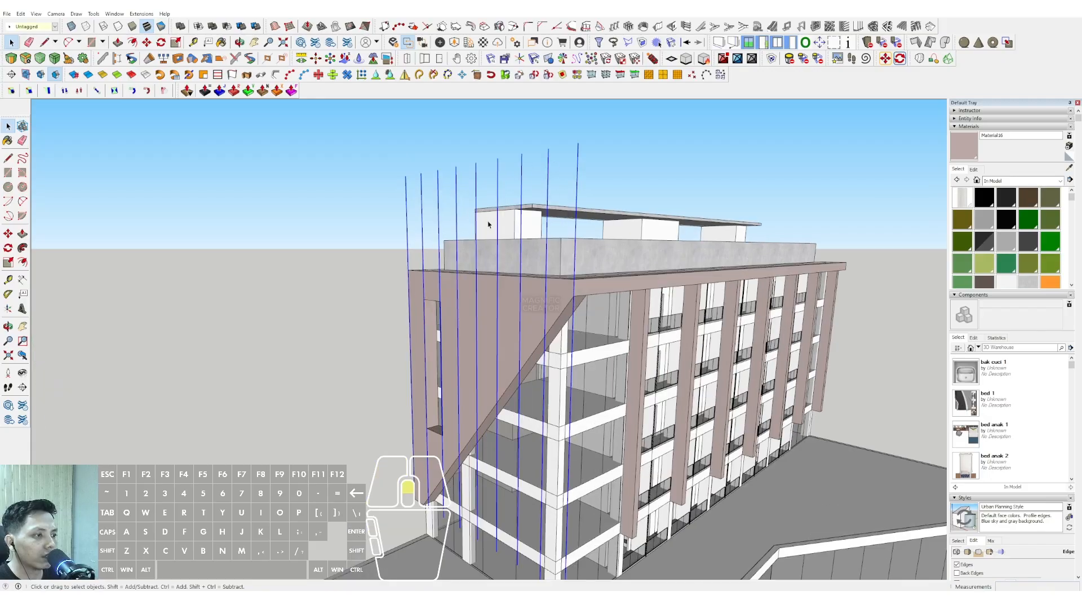
{"action": "middle_click_drag", "start_coordinate": [398, 343], "coordinate": [361, 349]}
{"action": "left_click", "coordinate": [19, 16]}
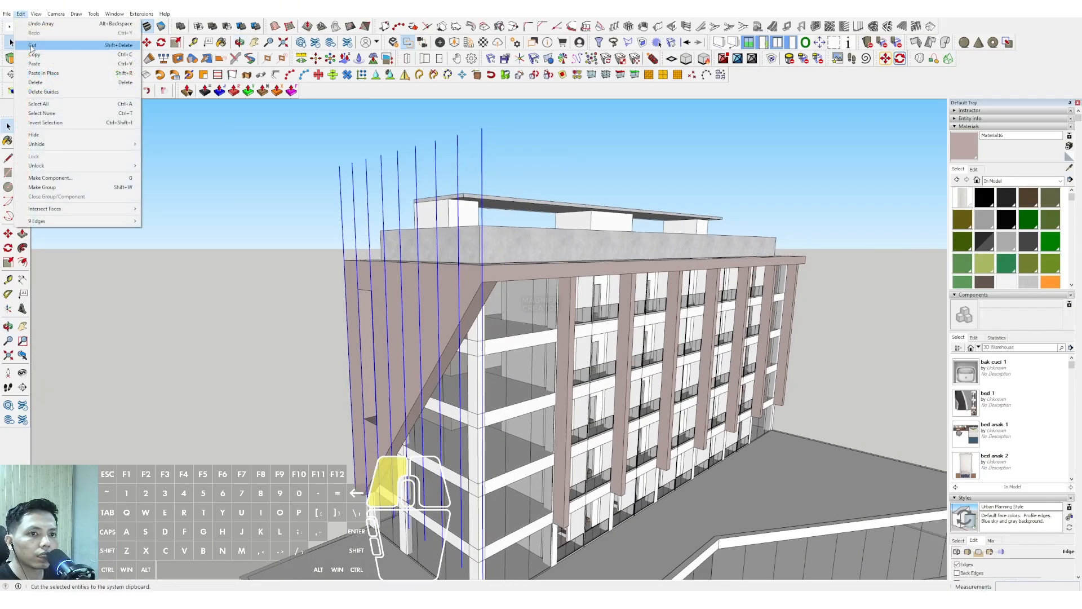
{"action": "left_click", "coordinate": [27, 43]}
{"action": "triple_click", "coordinate": [426, 311]}
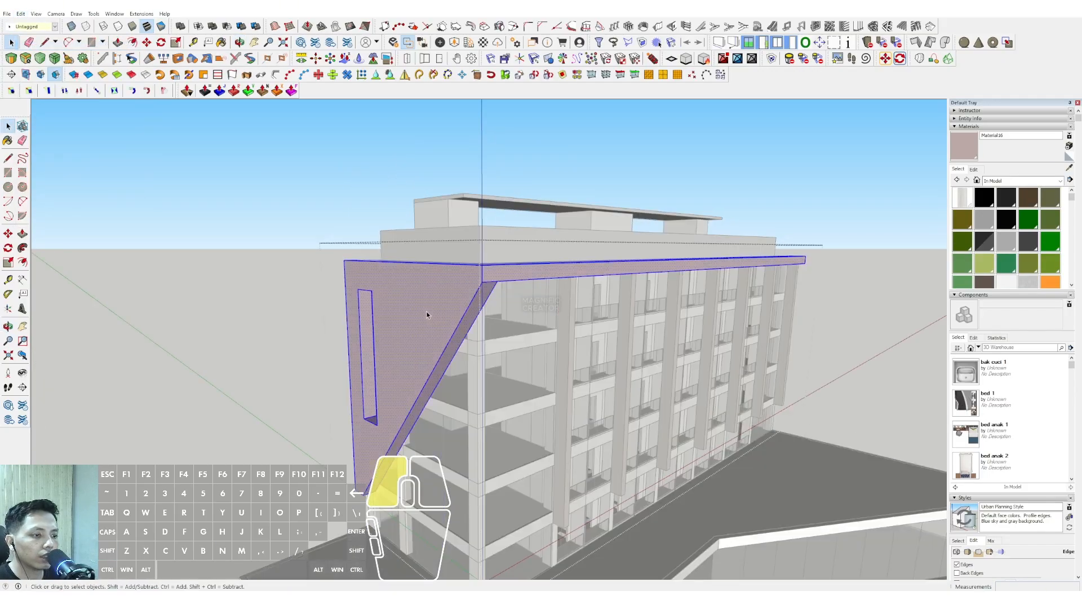
{"action": "left_click", "coordinate": [17, 16]}
{"action": "left_click", "coordinate": [34, 73]}
Delete the vertical line pieces that extend above the roof edge and below the slanted edge of the end wall.
{"action": "scroll", "coordinate": [398, 275], "scroll_direction": "down", "scroll_amount": 1}
{"action": "middle_click_drag", "start_coordinate": [398, 275], "coordinate": [542, 151]}
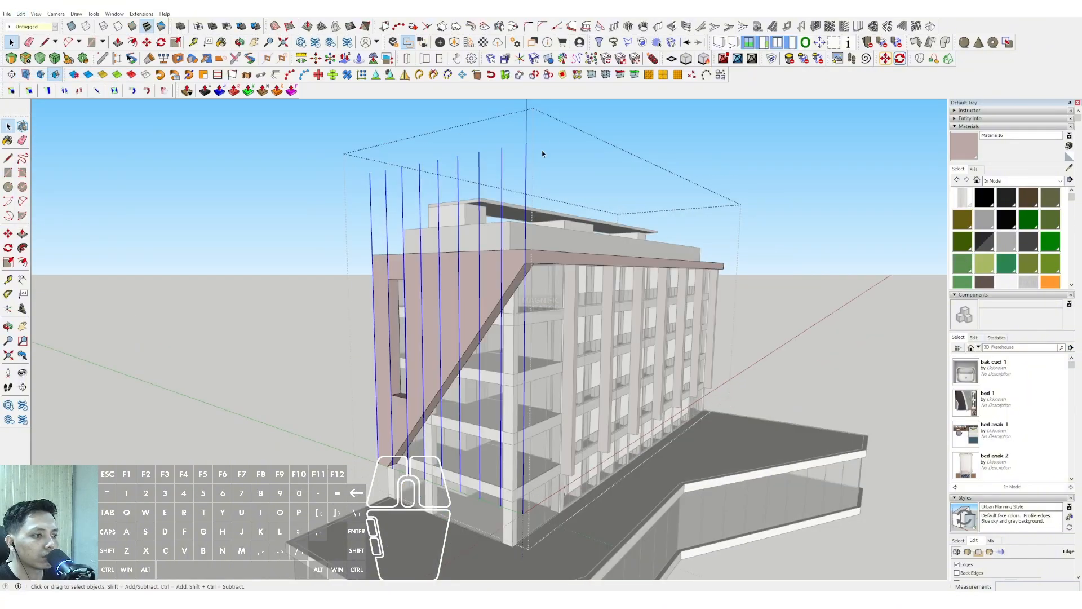
{"action": "left_click", "coordinate": [339, 193]}
{"action": "middle_click_drag", "start_coordinate": [339, 194], "coordinate": [639, 395]}
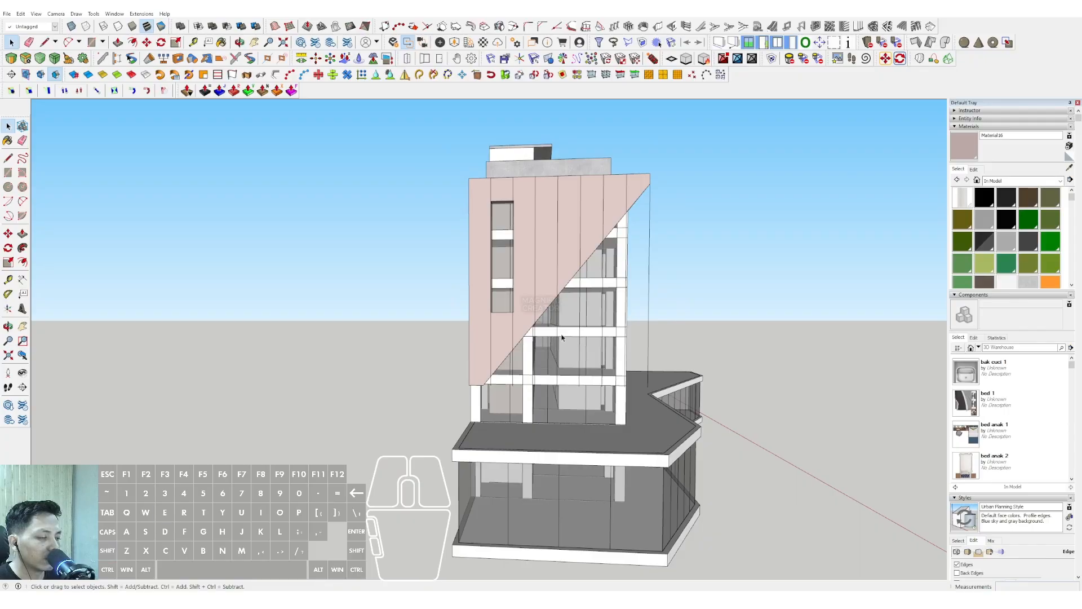
{"action": "left_click", "coordinate": [562, 337]}
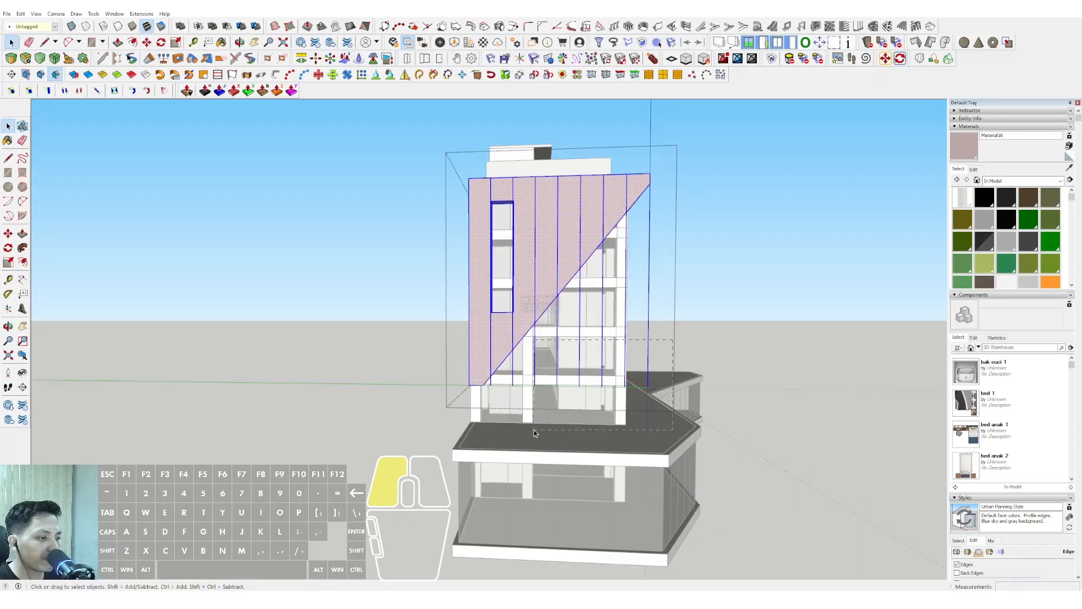
{"action": "key", "text": "e"}
{"action": "scroll", "coordinate": [517, 373], "scroll_direction": "up", "scroll_amount": 4}
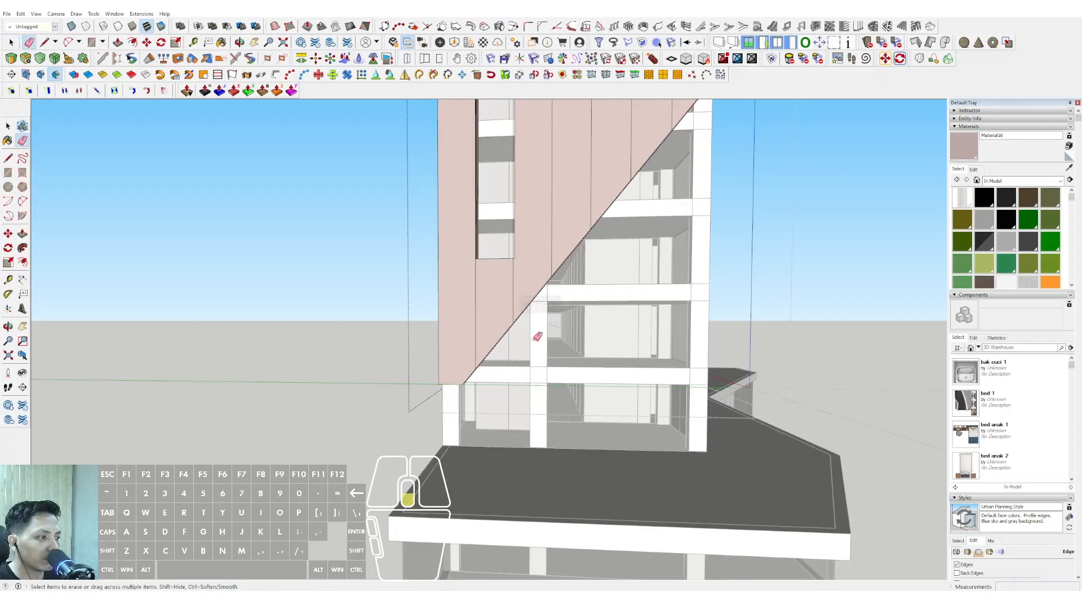
{"action": "scroll", "coordinate": [537, 336], "scroll_direction": "down", "scroll_amount": 5}
{"action": "key", "text": "space"}
Draw a horizontal line about 29,400 mm long along the end wall's top edge, extending past its rear corner.
{"action": "mouse_move", "coordinate": [522, 219]}
{"action": "middle_mouse_down"}
{"action": "mouse_move", "coordinate": [660, 164]}
{"action": "mouse_move", "coordinate": [527, 201]}
{"action": "mouse_move", "coordinate": [567, 188]}
{"action": "middle_mouse_up"}
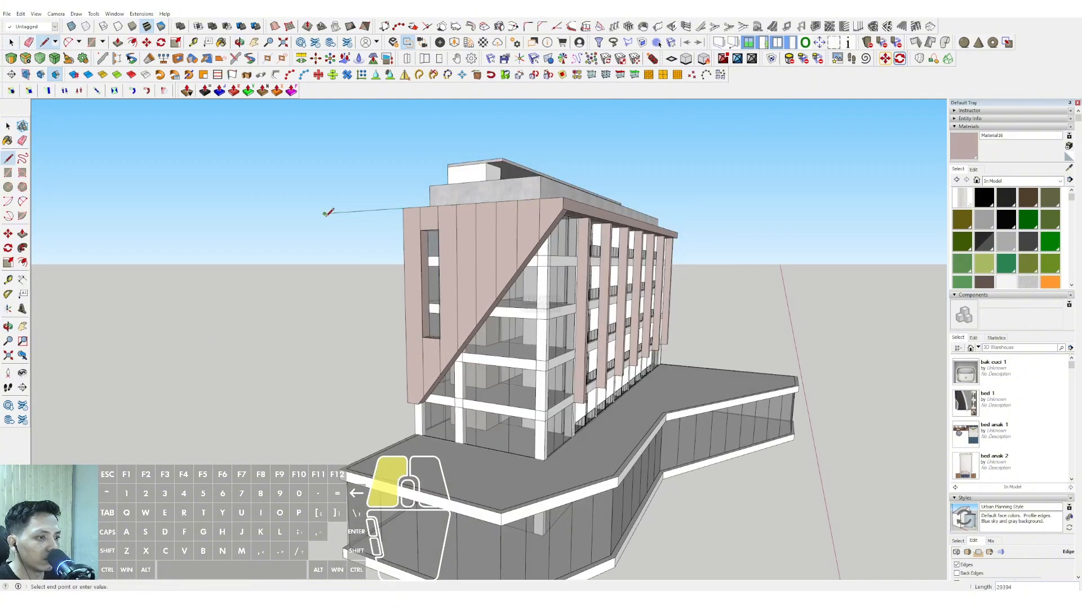
{"action": "key", "text": "space"}
{"action": "left_click", "coordinate": [361, 211]}
{"action": "middle_click_drag", "start_coordinate": [402, 218], "coordinate": [389, 218]}
Copy the horizontal line down to the end wall's lower corner and divide the distance into 5 equal spacings.
{"action": "scroll", "coordinate": [412, 207], "scroll_direction": "up", "scroll_amount": 3}
{"action": "key", "text": "m"}
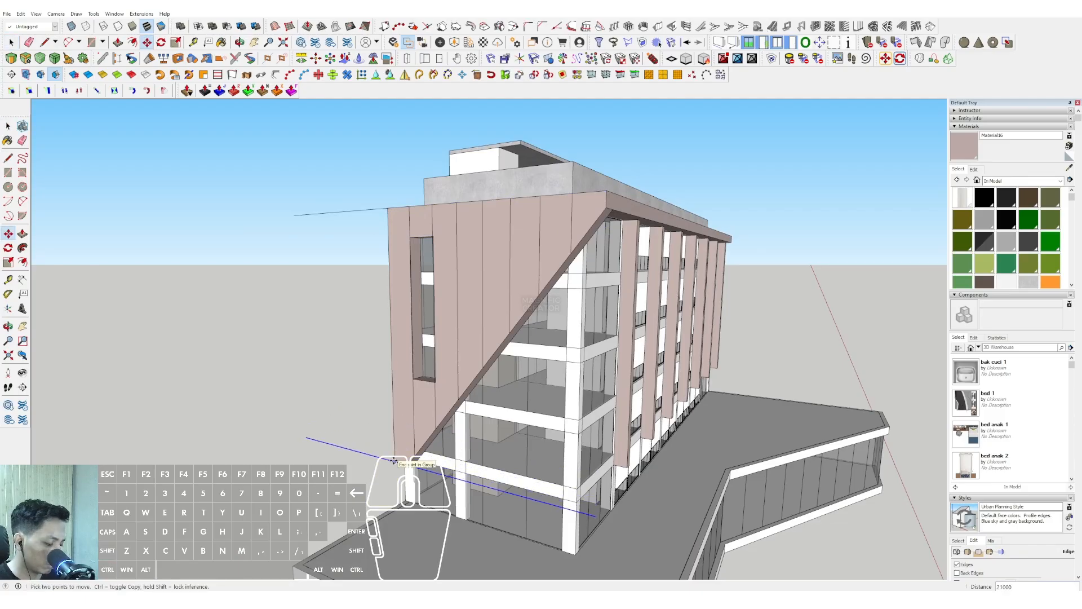
{"action": "key", "text": "Return"}
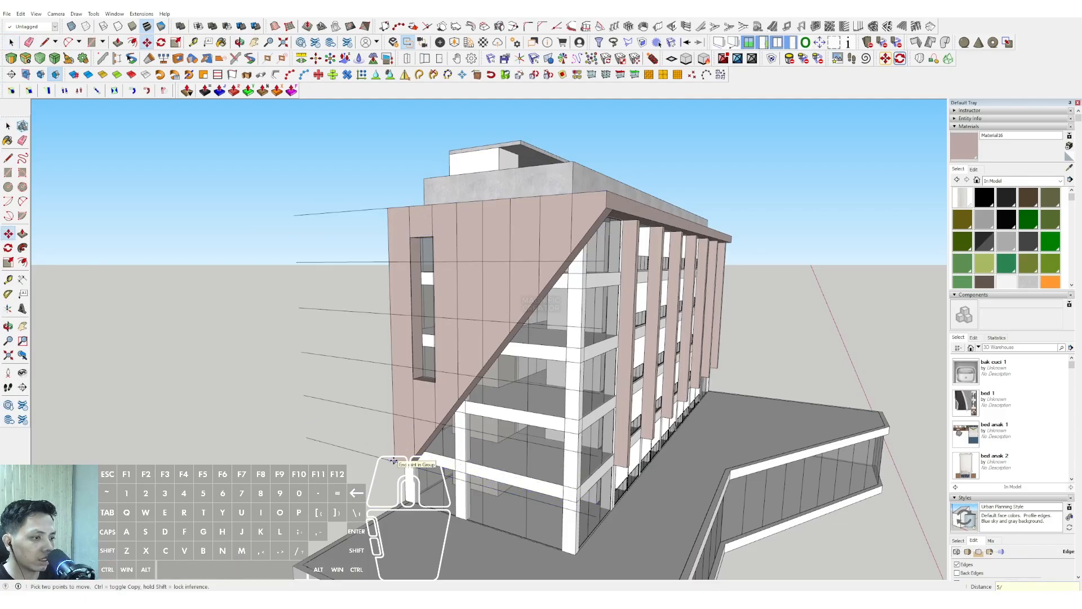
Cut all the horizontal lines and paste them in place inside the end wall group.
{"action": "key", "text": "space"}
{"action": "left_click_drag", "start_coordinate": [290, 418], "coordinate": [263, 462]}
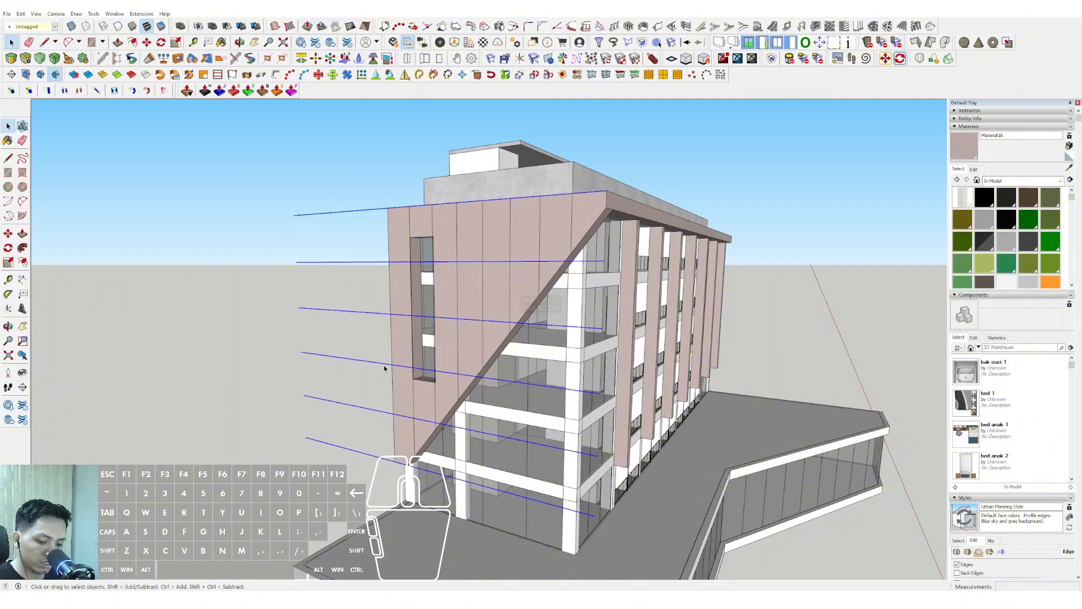
{"action": "left_click", "coordinate": [20, 13]}
{"action": "left_click", "coordinate": [35, 52]}
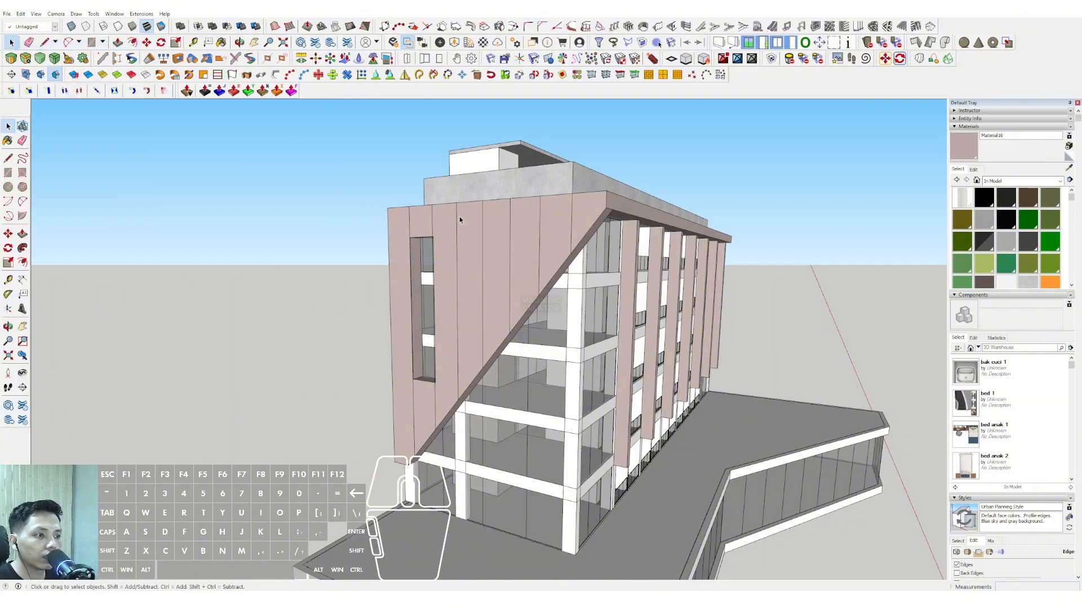
{"action": "left_click", "coordinate": [477, 230]}
{"action": "scroll", "coordinate": [488, 239], "scroll_direction": "up", "scroll_amount": 3}
{"action": "left_click", "coordinate": [20, 13]}
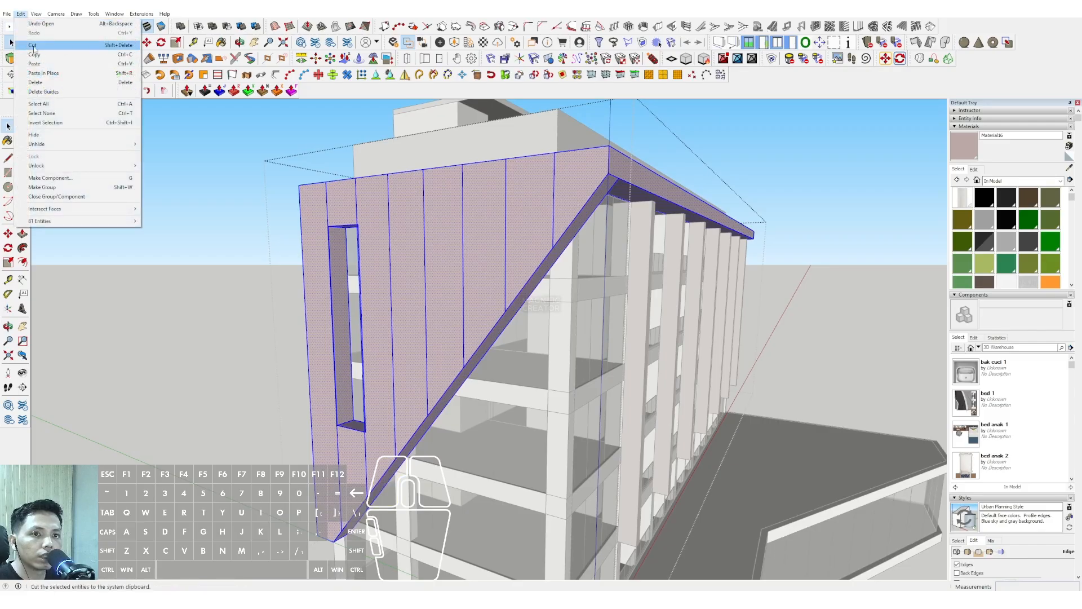
{"action": "left_click", "coordinate": [42, 72]}
Delete the horizontal line pieces that extend beyond the end wall's rear edge and slanted edge.
{"action": "scroll", "coordinate": [405, 180], "scroll_direction": "down", "scroll_amount": 3}
{"action": "left_click", "coordinate": [455, 310], "text": "shift"}
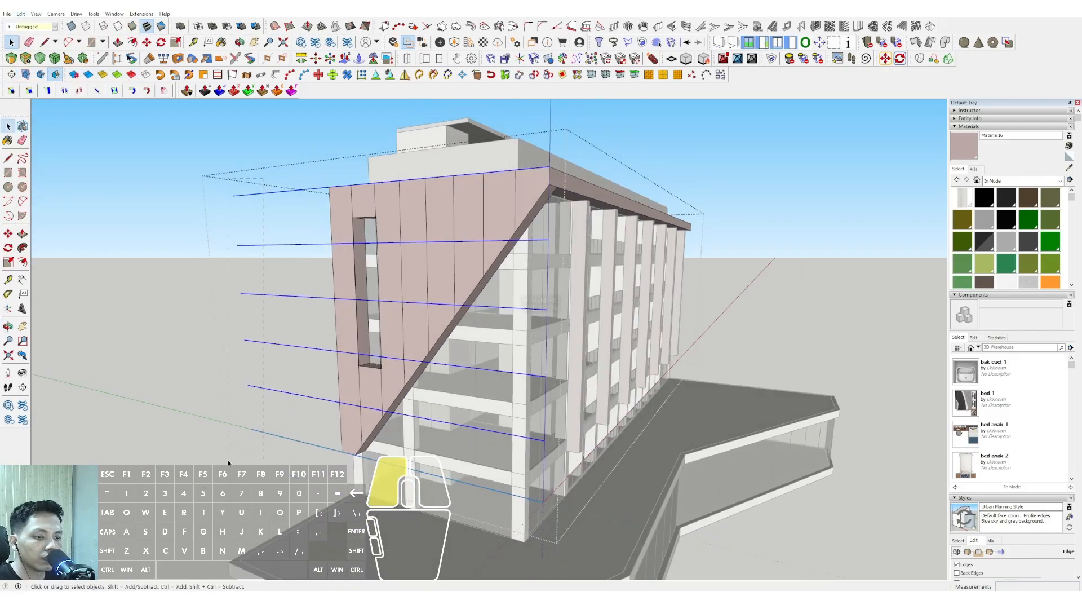
{"action": "middle_click_drag", "start_coordinate": [455, 310], "coordinate": [634, 237]}
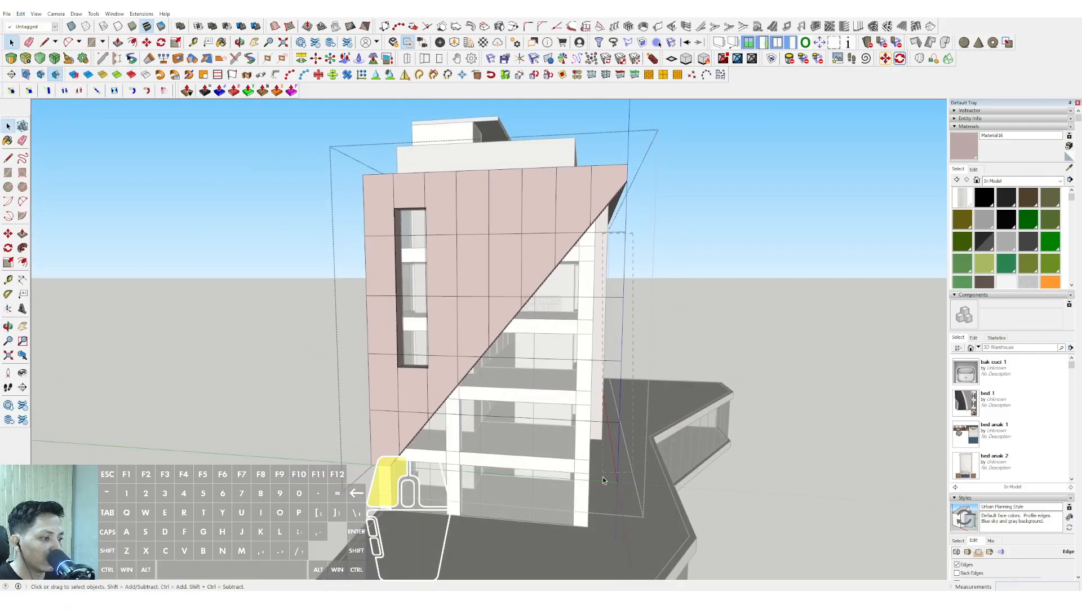
{"action": "left_click_drag", "start_coordinate": [601, 516], "coordinate": [602, 515]}
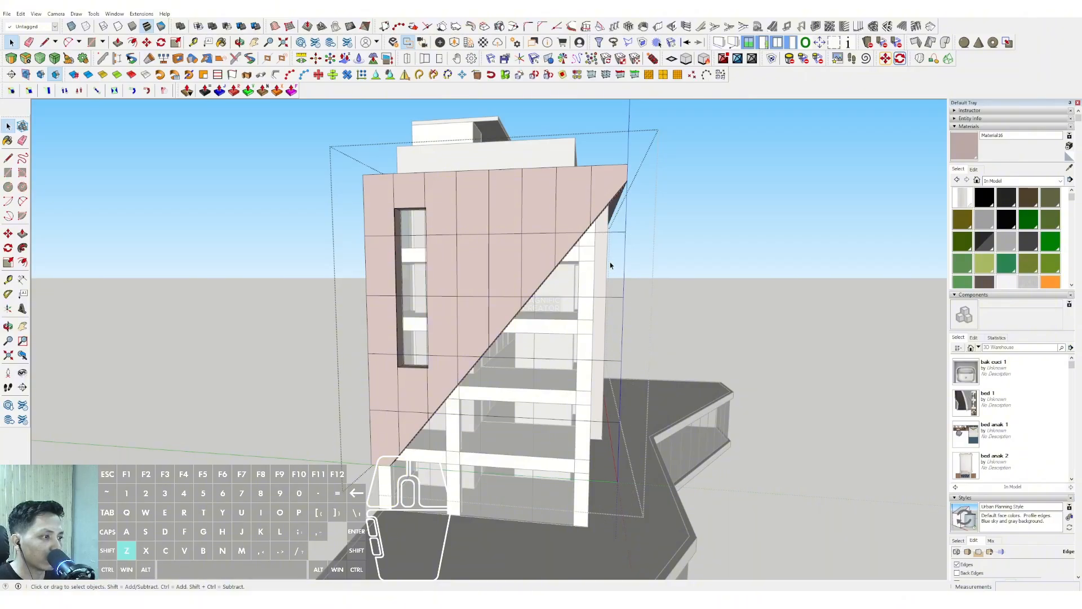
{"action": "middle_click_drag", "start_coordinate": [610, 265], "coordinate": [582, 393]}
{"action": "key", "text": "e"}
{"action": "left_click", "coordinate": [582, 393]}
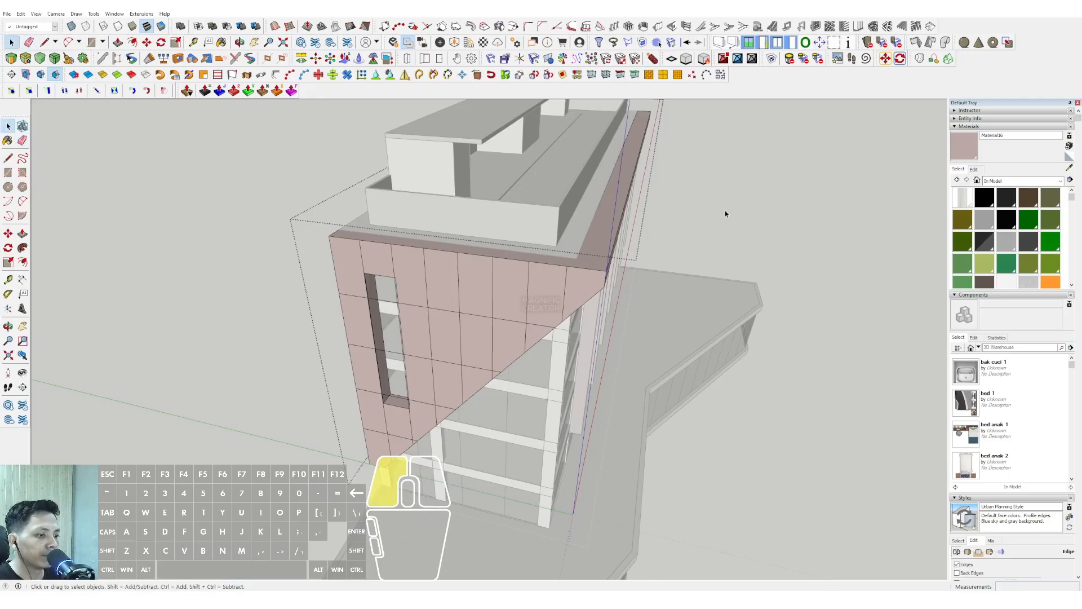
Erase the horizontal joint line pieces that cross the tall window opening in the end wall.
{"action": "middle_click_drag", "start_coordinate": [725, 213], "coordinate": [496, 220]}
{"action": "scroll", "coordinate": [424, 232], "scroll_direction": "up", "scroll_amount": 8}
{"action": "key", "text": "space"}
{"action": "left_click", "coordinate": [427, 229]}
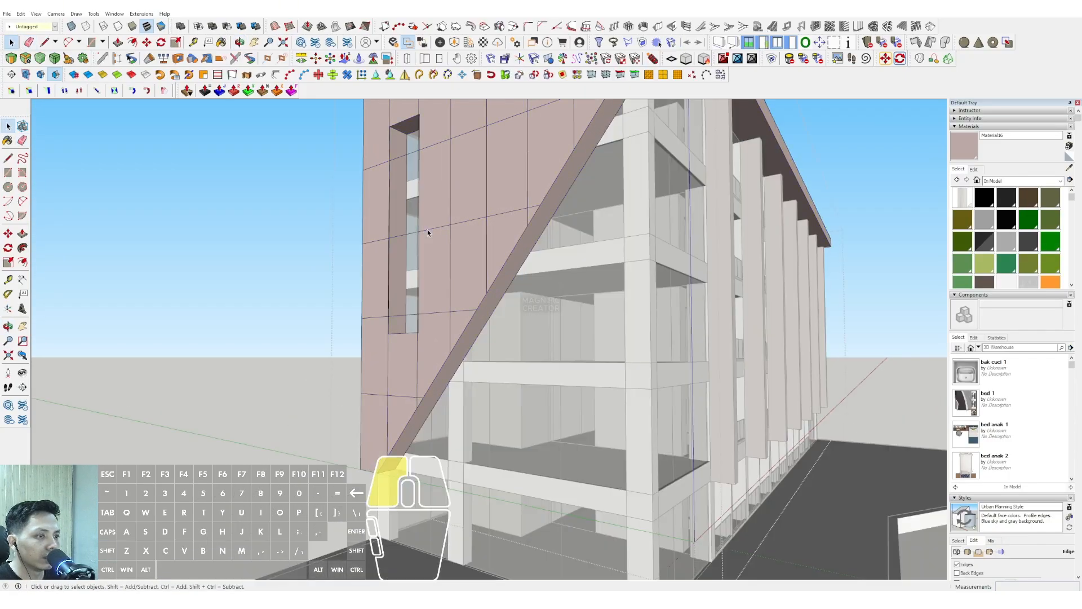
{"action": "middle_click_drag", "start_coordinate": [427, 229], "coordinate": [511, 216]}
{"action": "left_click_drag", "start_coordinate": [478, 194], "coordinate": [471, 297]}
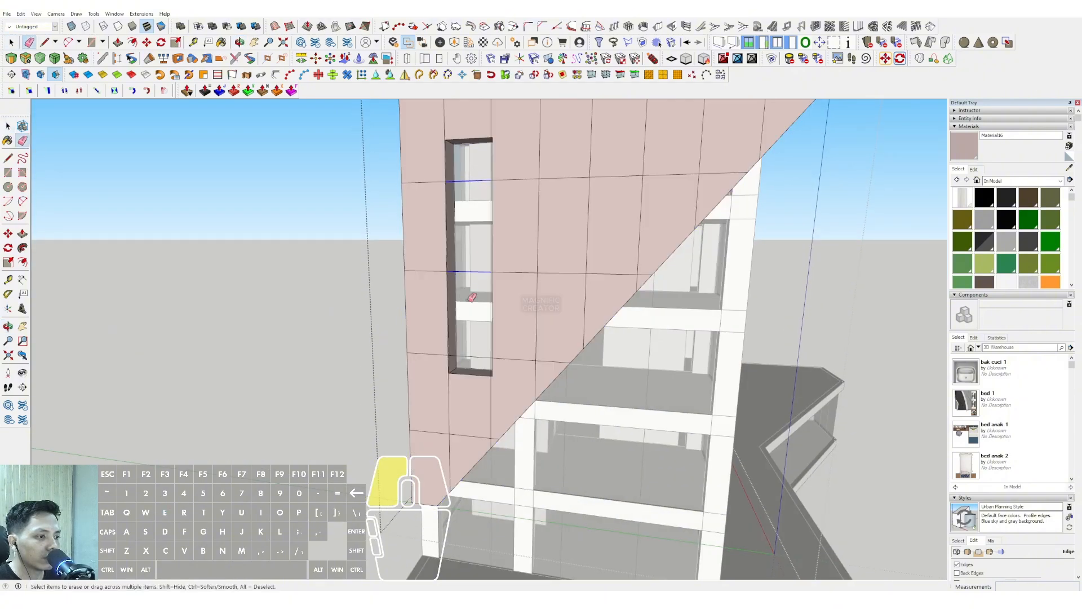
{"action": "left_click_drag", "start_coordinate": [469, 353], "coordinate": [474, 338]}
{"action": "scroll", "coordinate": [478, 320], "scroll_direction": "up", "scroll_amount": 3}
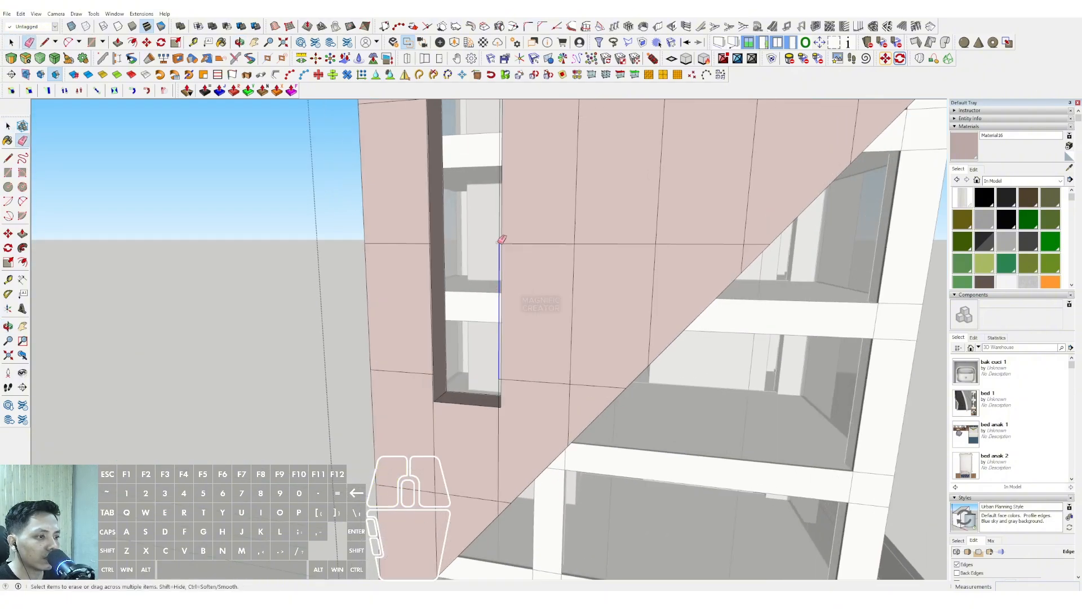
{"action": "scroll", "coordinate": [501, 239], "scroll_direction": "up", "scroll_amount": 2}
{"action": "scroll", "coordinate": [505, 245], "scroll_direction": "up", "scroll_amount": 2}
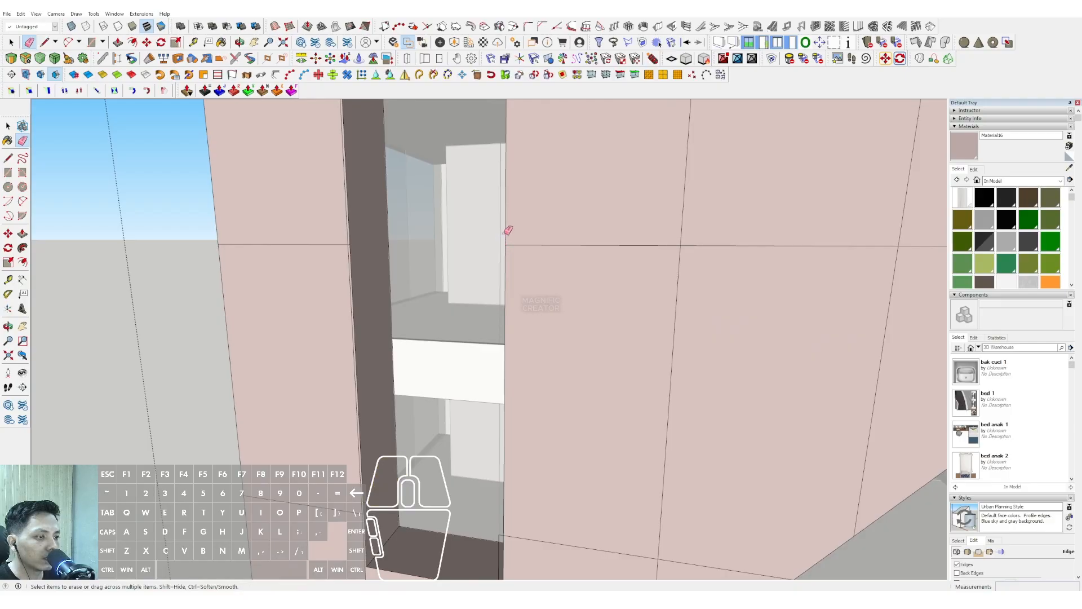
{"action": "scroll", "coordinate": [519, 403], "scroll_direction": "down", "scroll_amount": 2}
{"action": "scroll", "coordinate": [509, 402], "scroll_direction": "up", "scroll_amount": 4}
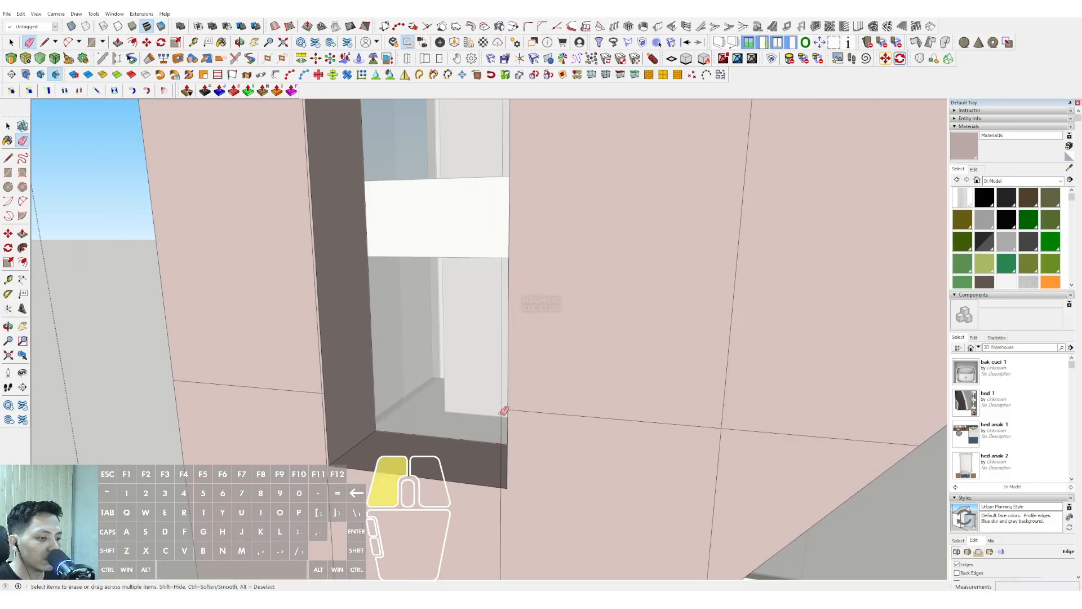
{"action": "scroll", "coordinate": [536, 423], "scroll_direction": "down", "scroll_amount": 2}
{"action": "scroll", "coordinate": [546, 310], "scroll_direction": "up", "scroll_amount": 5}
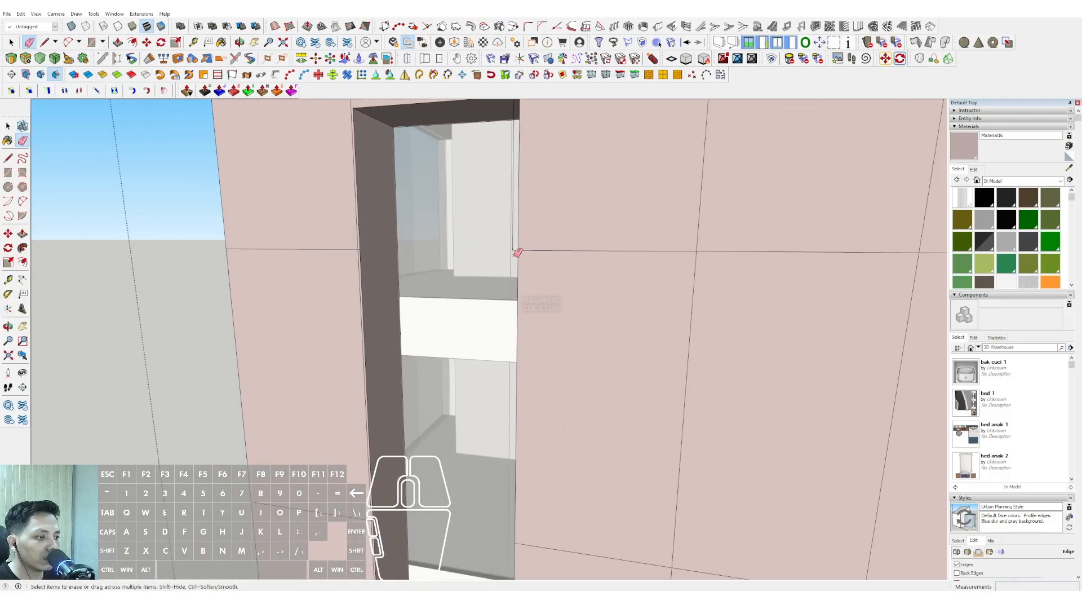
{"action": "key", "text": "space"}
{"action": "scroll", "coordinate": [507, 242], "scroll_direction": "down", "scroll_amount": 6}
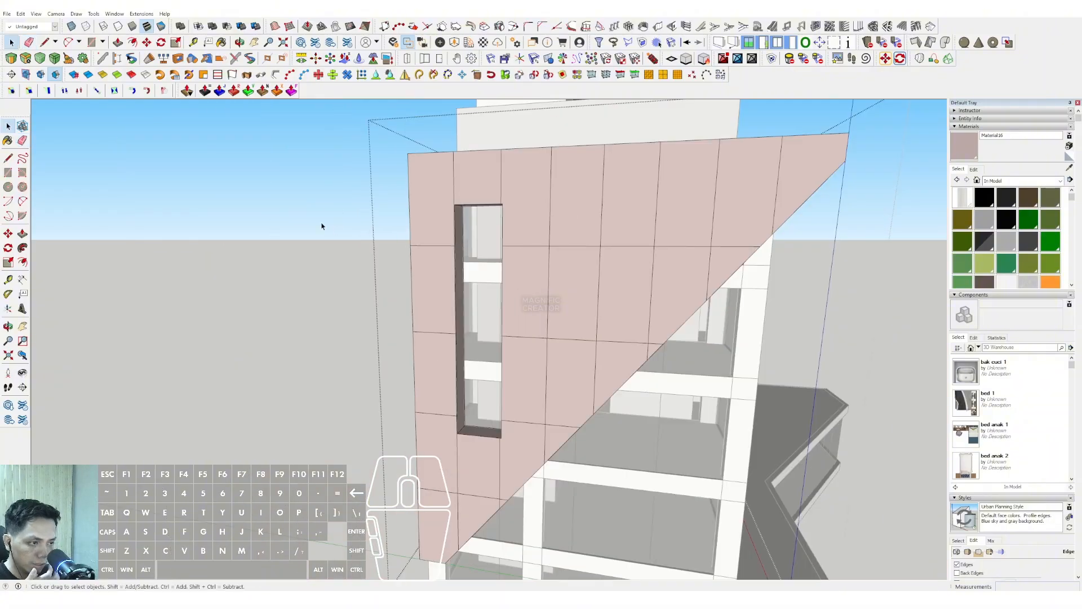
Draw a rectangle across the end wall's tall window opening, from its lower corner to the diagonally opposite upper corner.
{"action": "scroll", "coordinate": [500, 275], "scroll_direction": "down", "scroll_amount": 3}
{"action": "middle_click_drag", "start_coordinate": [500, 275], "coordinate": [307, 281]}
{"action": "scroll", "coordinate": [454, 404], "scroll_direction": "up", "scroll_amount": 6}
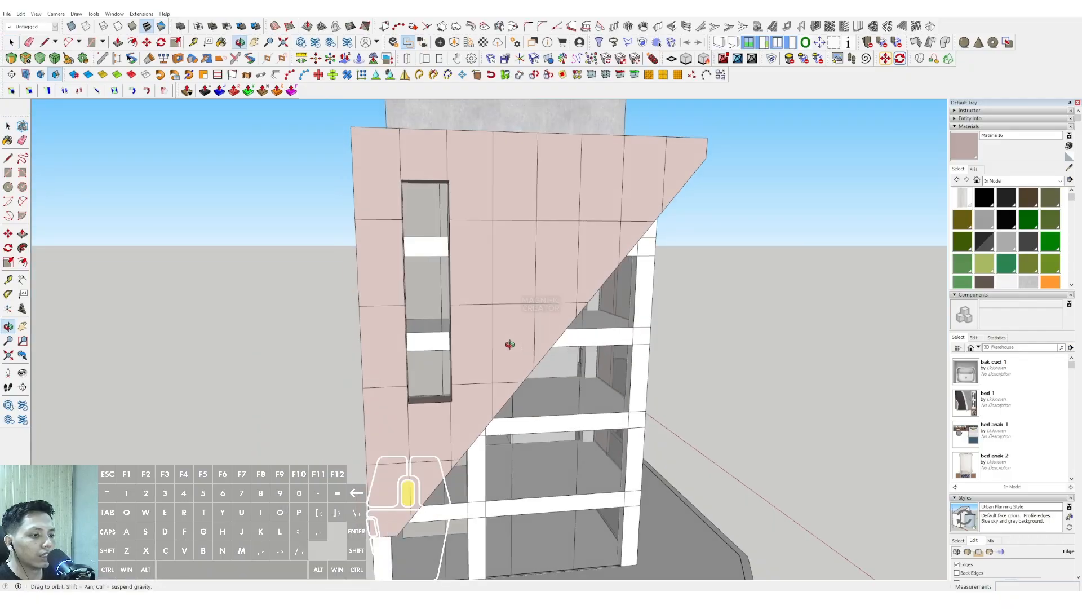
{"action": "key", "text": "r"}
{"action": "scroll", "coordinate": [448, 401], "scroll_direction": "up", "scroll_amount": 2}
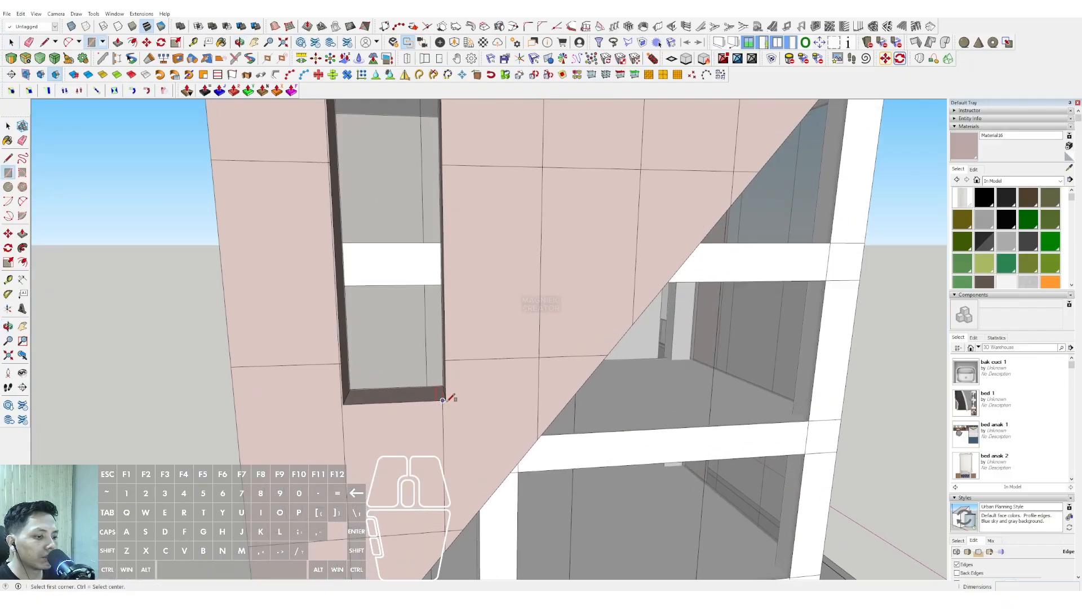
{"action": "scroll", "coordinate": [443, 399], "scroll_direction": "up", "scroll_amount": 3}
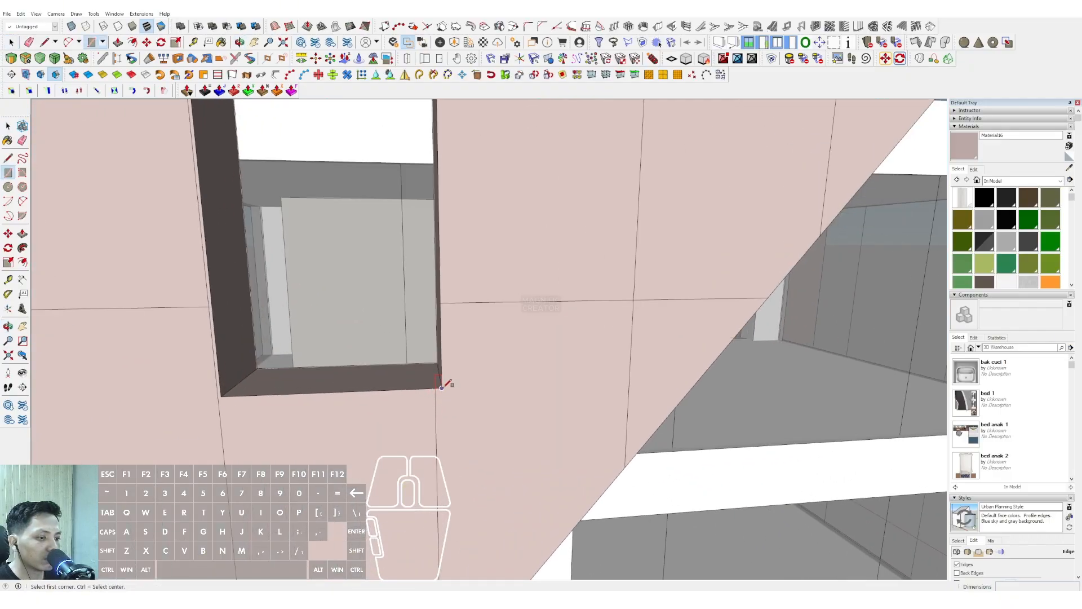
{"action": "scroll", "coordinate": [459, 316], "scroll_direction": "down", "scroll_amount": 5}
{"action": "scroll", "coordinate": [406, 234], "scroll_direction": "up", "scroll_amount": 6}
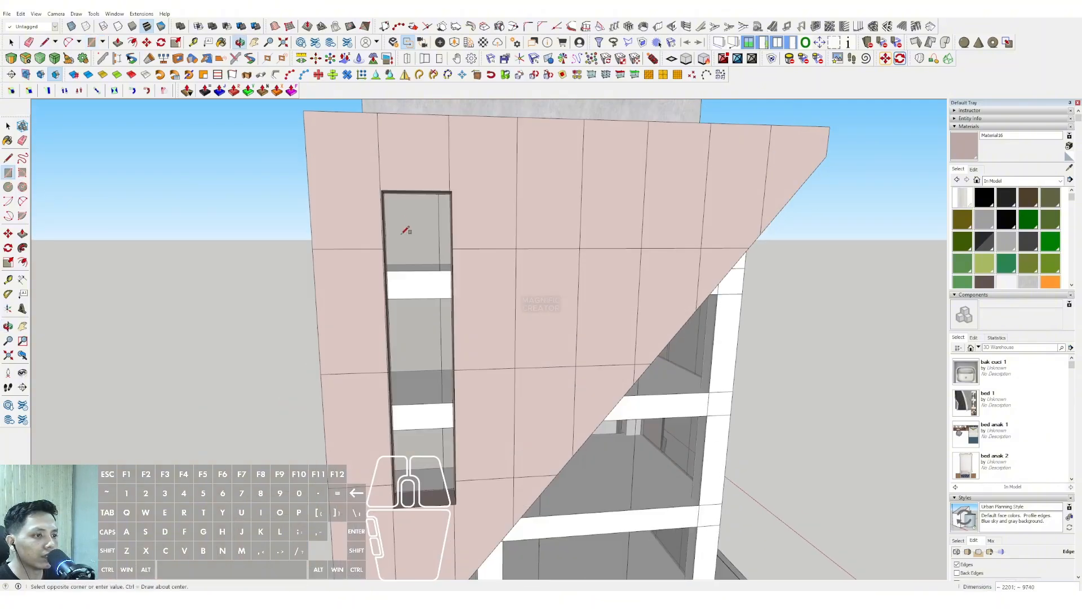
{"action": "left_click", "coordinate": [377, 182]}
Offset the window rectangle inward by about 73 mm and delete the inner face to leave a thin frame.
{"action": "key", "text": "space"}
{"action": "scroll", "coordinate": [463, 215], "scroll_direction": "up", "scroll_amount": 1}
{"action": "left_click", "coordinate": [466, 215]}
{"action": "middle_click_drag", "start_coordinate": [445, 203], "coordinate": [546, 224]}
{"action": "key", "text": "f"}
{"action": "left_click", "coordinate": [548, 222]}
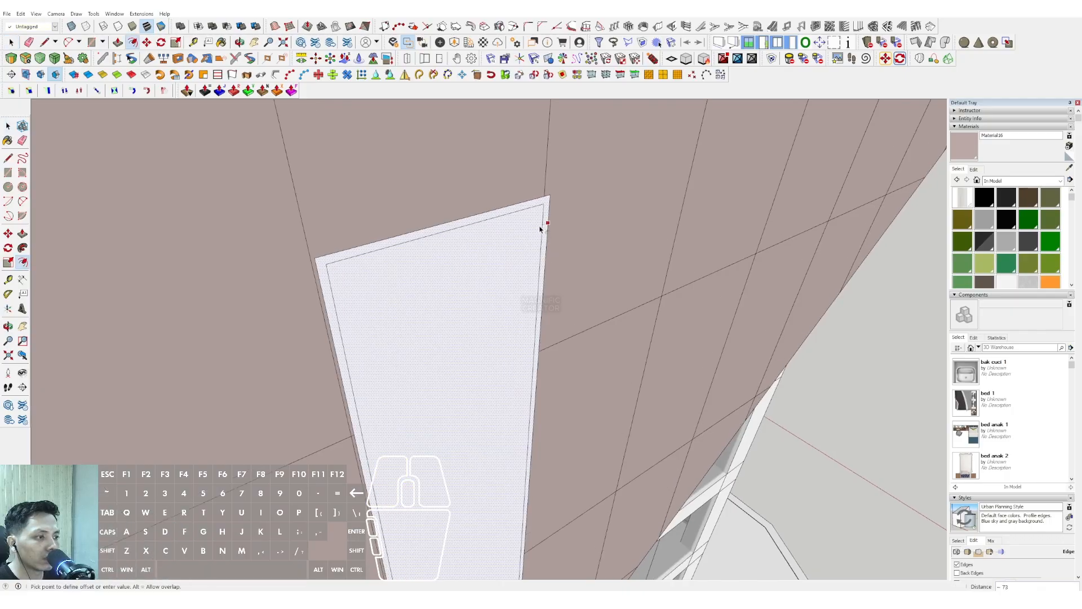
{"action": "key", "text": "Delete"}
Extrude the thin window frame outward from the end wall and make all of it a group.
{"action": "key", "text": "v"}
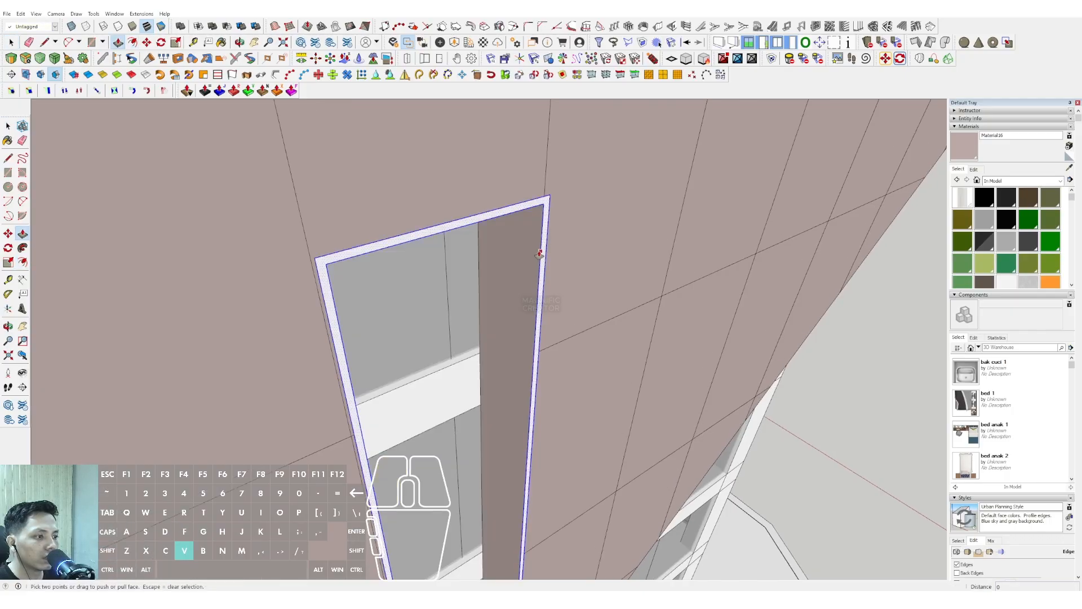
{"action": "scroll", "coordinate": [544, 271], "scroll_direction": "up", "scroll_amount": 2}
{"action": "left_click", "coordinate": [543, 267]}
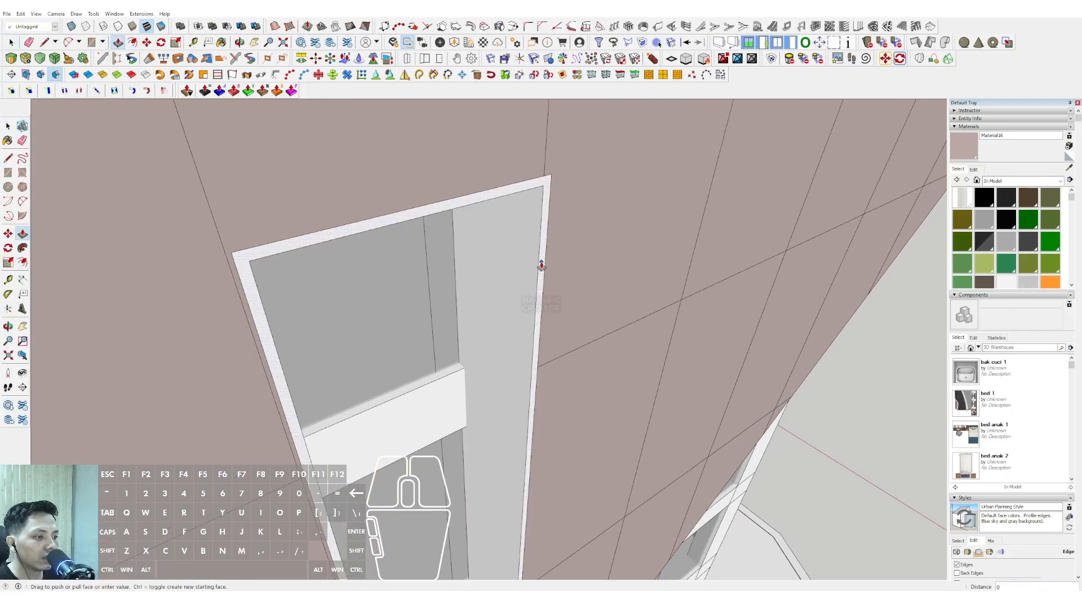
{"action": "left_click", "coordinate": [580, 293]}
{"action": "key", "text": "space"}
{"action": "triple_click", "coordinate": [568, 242]}
{"action": "right_click", "coordinate": [568, 242]}
{"action": "left_click", "coordinate": [596, 316]}
Paint the window frame group Dark Brown and close the end wall group.
{"action": "scroll", "coordinate": [589, 318], "scroll_direction": "down", "scroll_amount": 3}
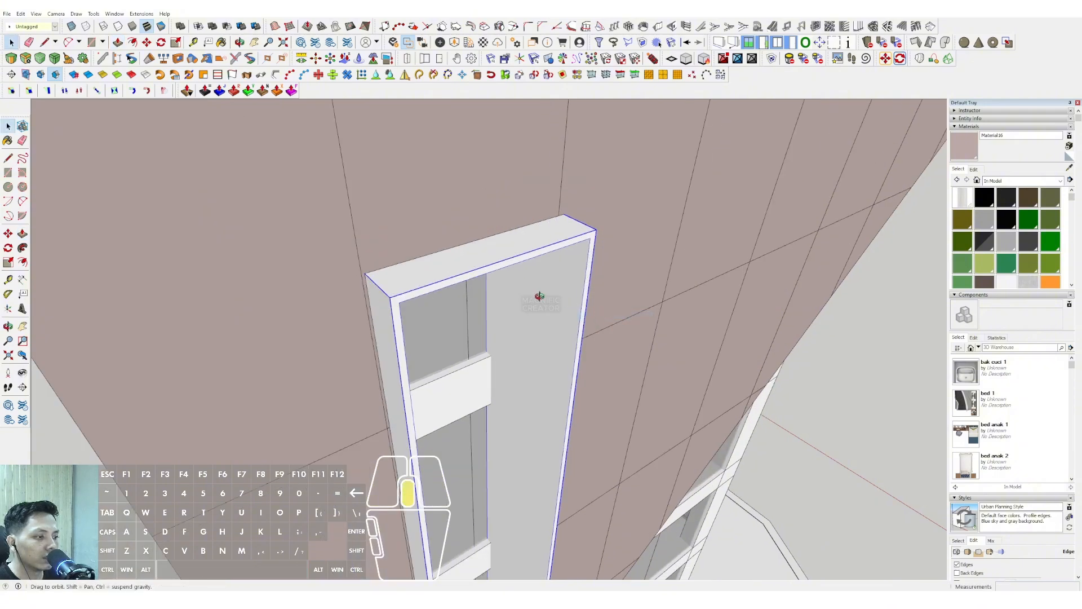
{"action": "scroll", "coordinate": [509, 250], "scroll_direction": "down", "scroll_amount": 2}
{"action": "middle_click_drag", "start_coordinate": [539, 298], "coordinate": [501, 262]}
{"action": "scroll", "coordinate": [501, 262], "scroll_direction": "down", "scroll_amount": 2}
{"action": "scroll", "coordinate": [501, 262], "scroll_direction": "down", "scroll_amount": 5}
{"action": "scroll", "coordinate": [479, 232], "scroll_direction": "up", "scroll_amount": 3}
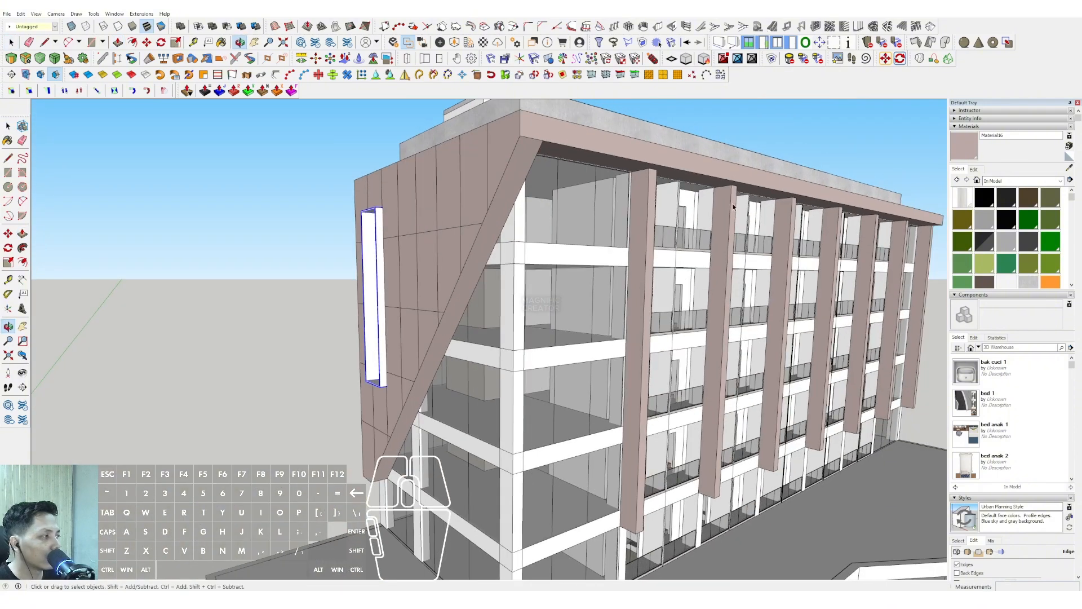
{"action": "left_click", "coordinate": [380, 230]}
{"action": "key", "text": "space"}
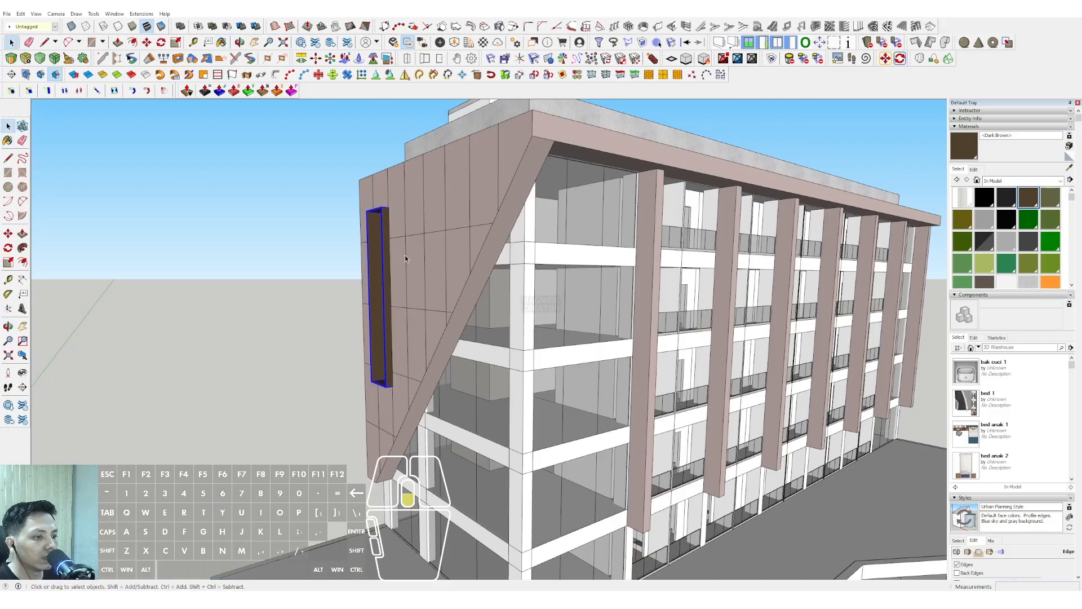
{"action": "scroll", "coordinate": [404, 255], "scroll_direction": "down", "scroll_amount": 4}
{"action": "left_click", "coordinate": [259, 237]}
{"action": "scroll", "coordinate": [496, 276], "scroll_direction": "down", "scroll_amount": 2}
{"action": "mouse_move", "coordinate": [496, 276]}
{"action": "middle_mouse_down"}
{"action": "mouse_move", "coordinate": [498, 214]}
{"action": "mouse_move", "coordinate": [485, 243]}
{"action": "middle_mouse_up"}
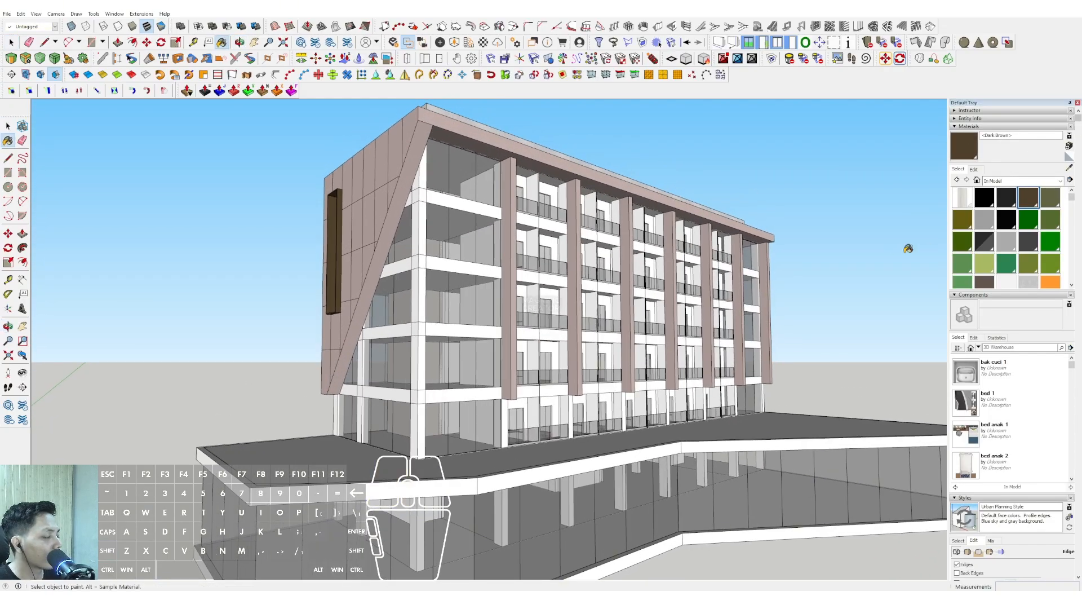
Sample the fins' "accents" material and darken its colour to a lightness of about 45.
{"action": "scroll", "coordinate": [515, 233], "scroll_direction": "up", "scroll_amount": 2}
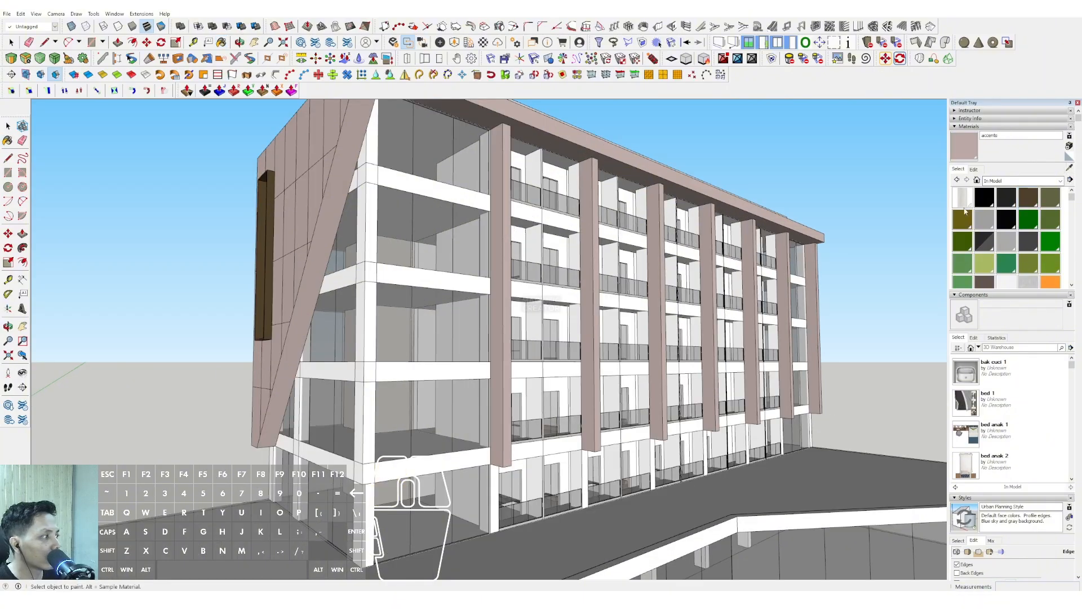
{"action": "left_click", "coordinate": [974, 169]}
{"action": "left_click", "coordinate": [983, 224]}
{"action": "scroll", "coordinate": [560, 262], "scroll_direction": "down", "scroll_amount": 3}
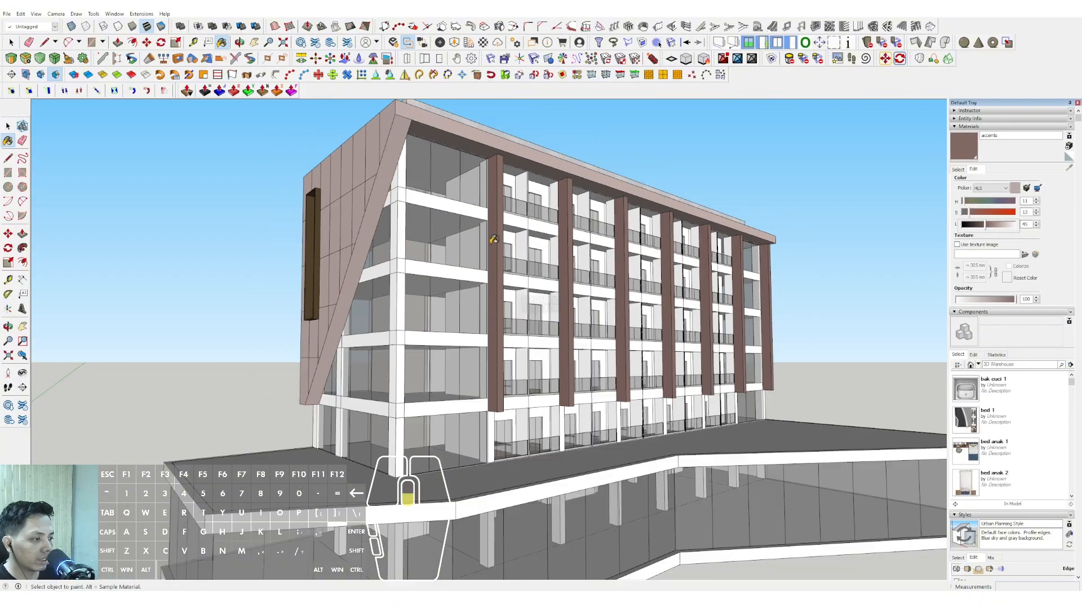
Draw a rectangle about 55,511 by 1,000 mm over the lowest floor band beneath the fins, along the whole long facade.
{"action": "mouse_move", "coordinate": [536, 312]}
{"action": "middle_mouse_down"}
{"action": "mouse_move", "coordinate": [545, 359]}
{"action": "mouse_move", "coordinate": [412, 389]}
{"action": "middle_mouse_up"}
{"action": "key", "text": "r"}
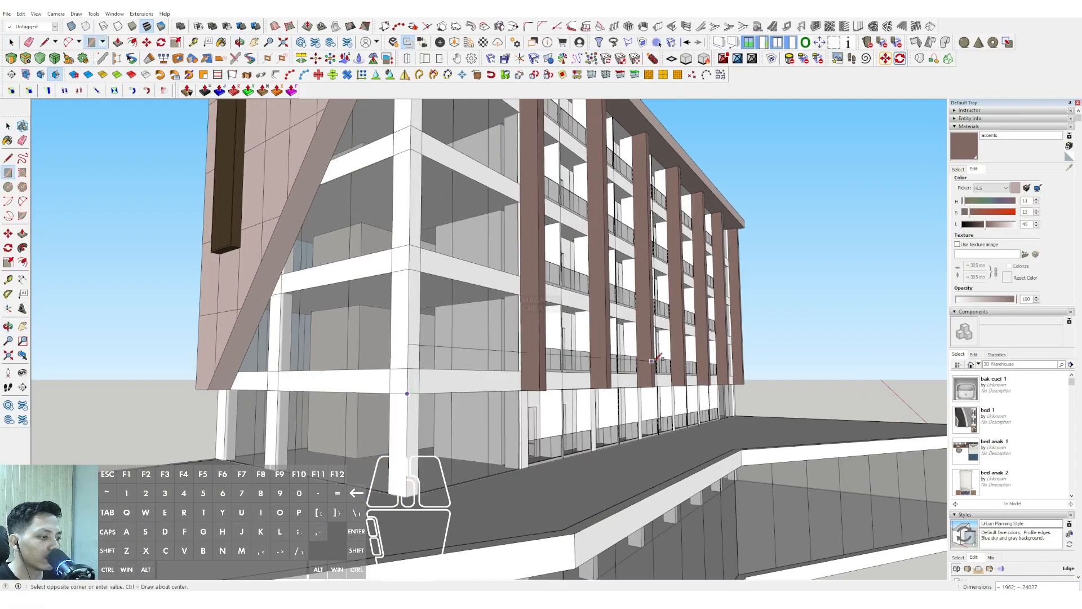
{"action": "middle_click_drag", "start_coordinate": [652, 361], "coordinate": [360, 350]}
{"action": "scroll", "coordinate": [633, 405], "scroll_direction": "up", "scroll_amount": 5}
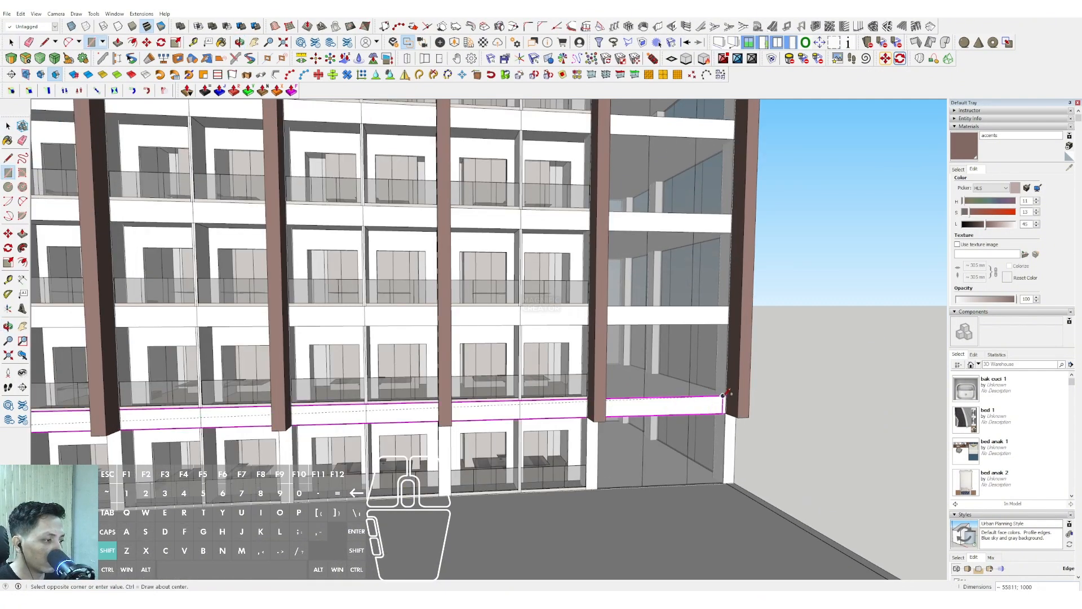
{"action": "key", "text": "space"}
Extrude the floor band rectangle outward from the facade and make it a group.
{"action": "scroll", "coordinate": [716, 411], "scroll_direction": "up", "scroll_amount": 3}
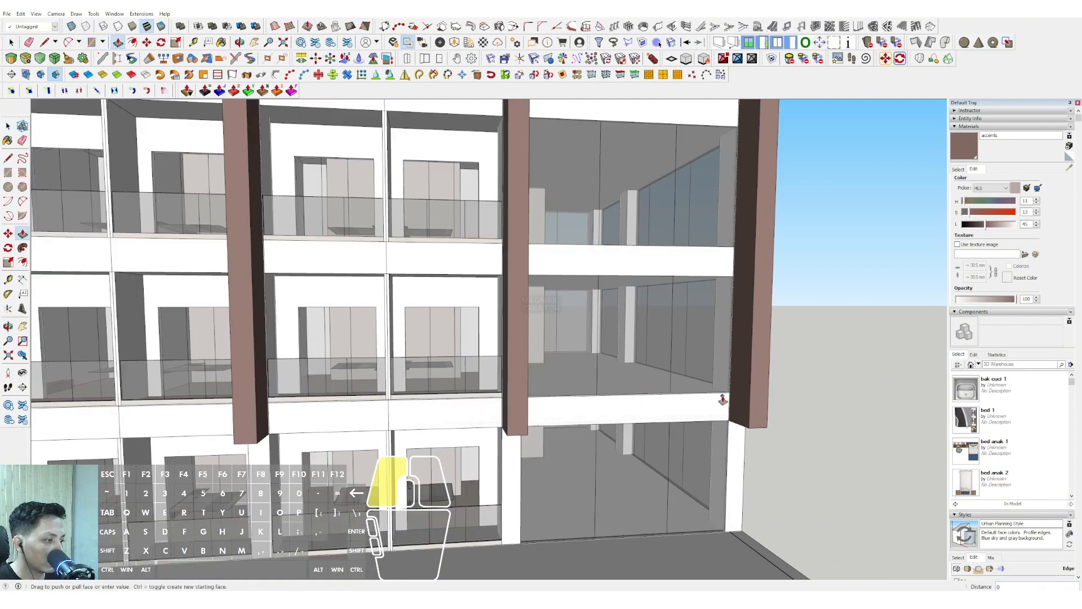
{"action": "key", "text": "space"}
{"action": "right_click", "coordinate": [681, 406]}
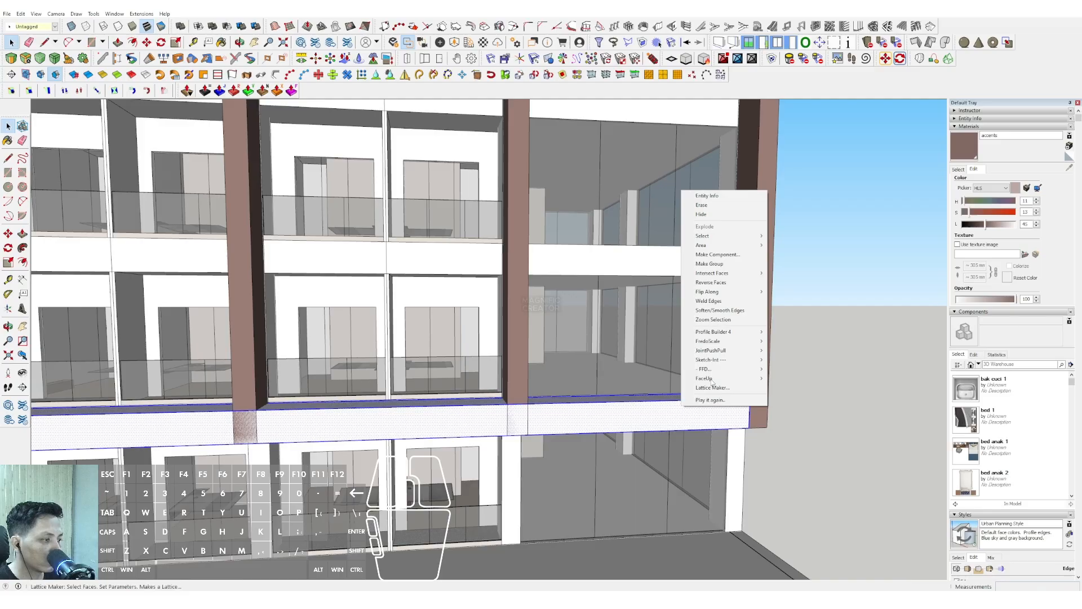
{"action": "left_click", "coordinate": [709, 263]}
Paint the floor band group with the "accents" material.
{"action": "left_click", "coordinate": [958, 169]}
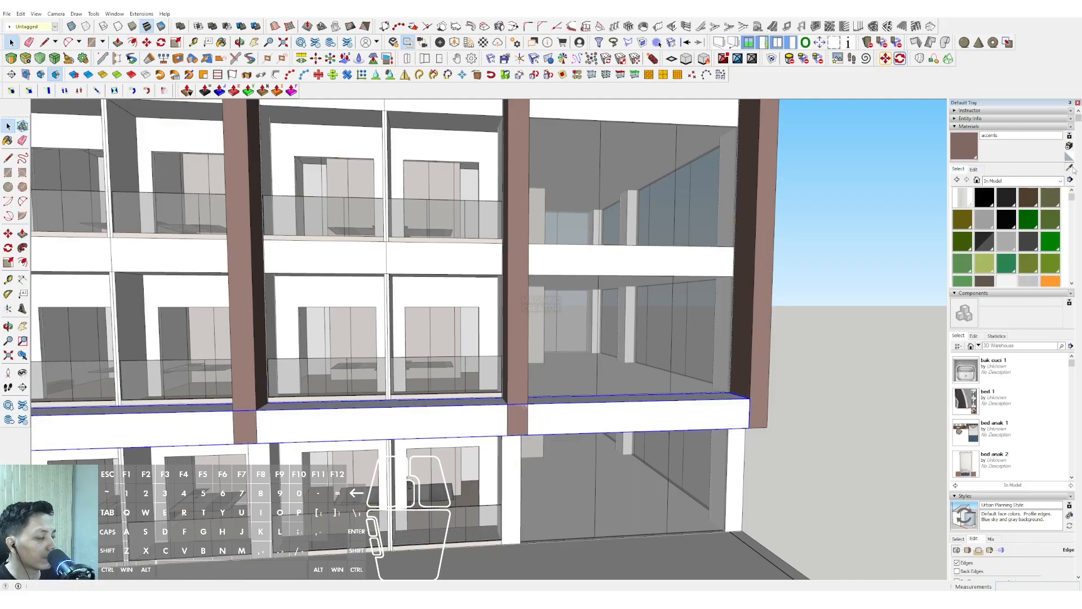
{"action": "left_click", "coordinate": [564, 403]}
{"action": "key", "text": "space"}
{"action": "scroll", "coordinate": [677, 380], "scroll_direction": "down", "scroll_amount": 5}
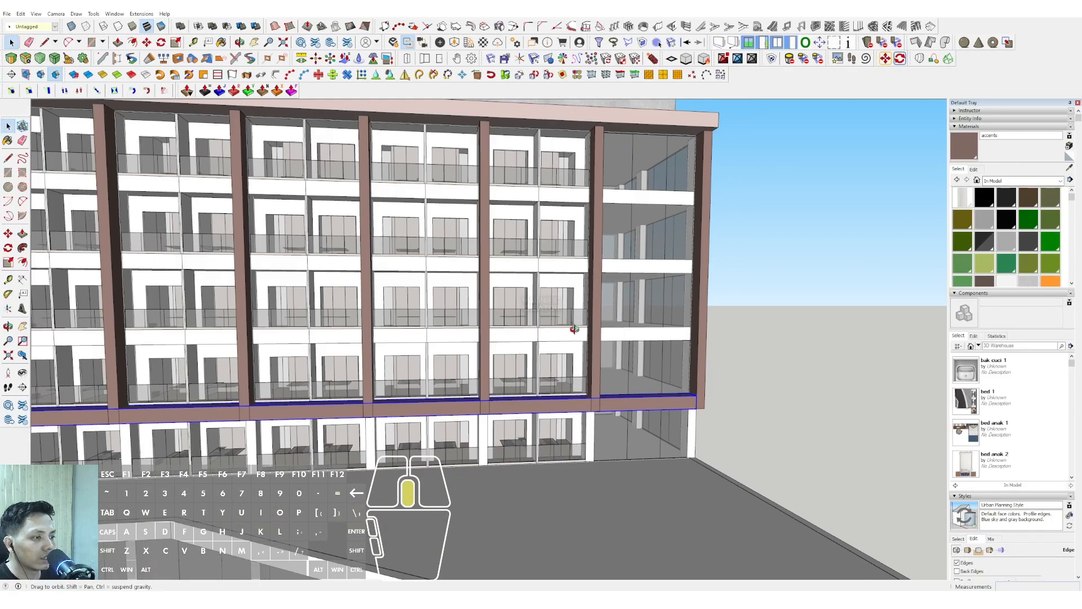
{"action": "mouse_move", "coordinate": [677, 380]}
{"action": "middle_mouse_down"}
{"action": "mouse_move", "coordinate": [470, 342]}
{"action": "mouse_move", "coordinate": [542, 395]}
{"action": "middle_mouse_up"}
{"action": "scroll", "coordinate": [541, 396], "scroll_direction": "up", "scroll_amount": 5}
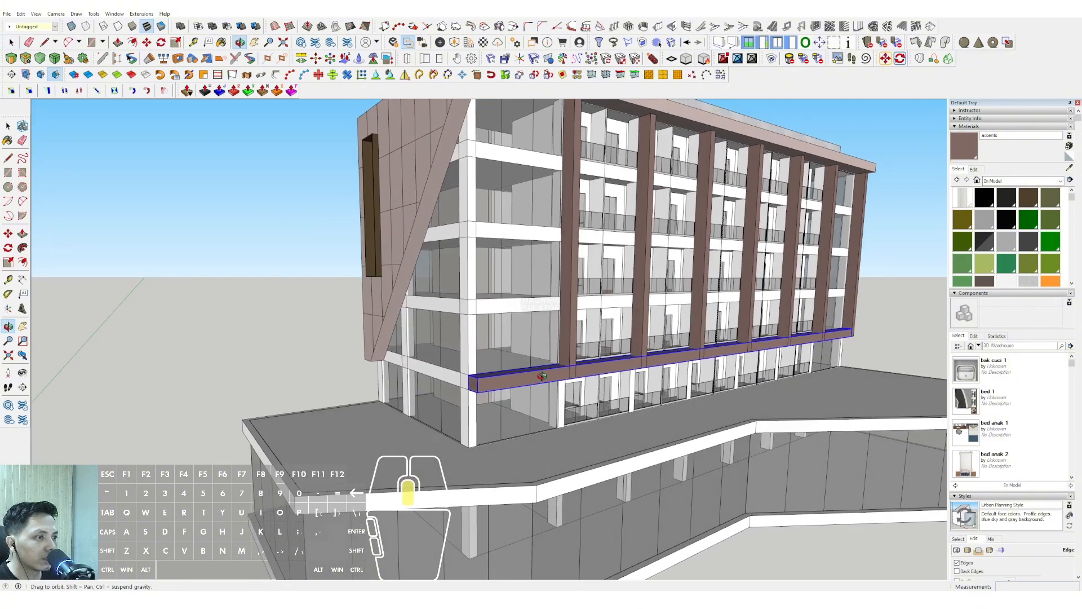
Copy the first facade fin to the building corner beside the slanted end wall.
{"action": "scroll", "coordinate": [541, 399], "scroll_direction": "up", "scroll_amount": 10}
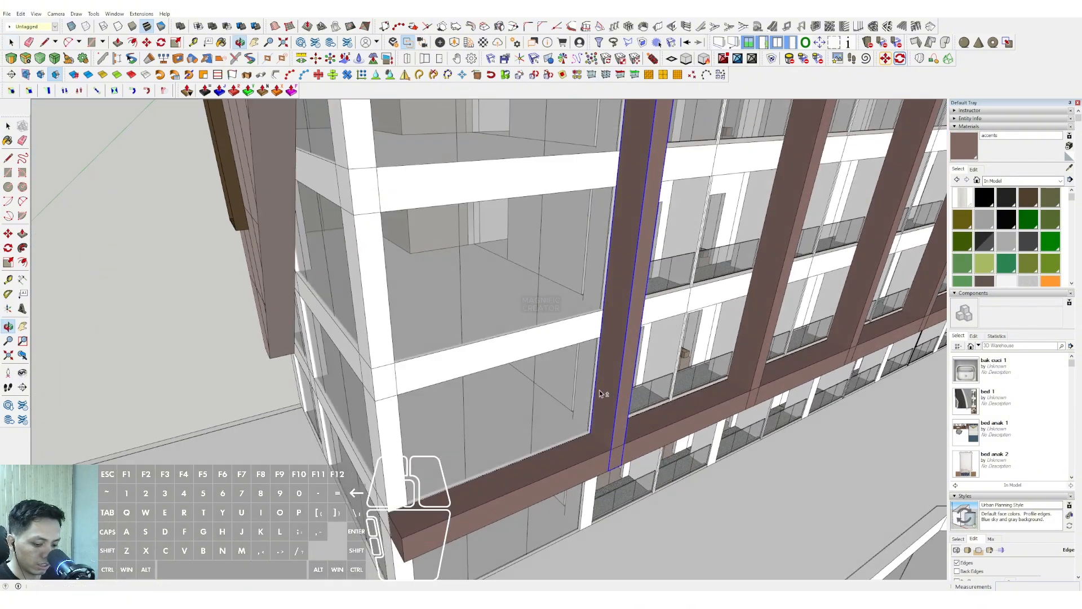
{"action": "key", "text": "m"}
{"action": "left_click", "coordinate": [595, 369]}
{"action": "key", "text": "ctrl"}
{"action": "scroll", "coordinate": [569, 382], "scroll_direction": "down", "scroll_amount": 5}
{"action": "middle_click_drag", "start_coordinate": [569, 382], "coordinate": [486, 290]}
{"action": "key", "text": "space"}
{"action": "scroll", "coordinate": [601, 387], "scroll_direction": "up", "scroll_amount": 4}
{"action": "scroll", "coordinate": [601, 386], "scroll_direction": "down", "scroll_amount": 10}
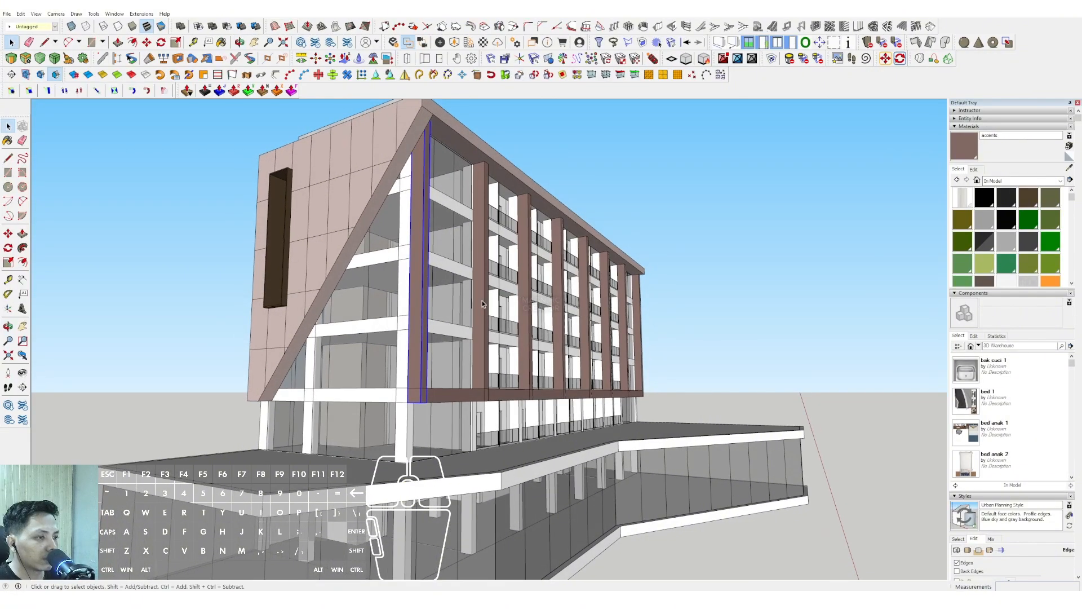
Open the fin next to the corner one for editing and extend its front face outward by about 2,057 mm.
{"action": "double_click", "coordinate": [481, 292]}
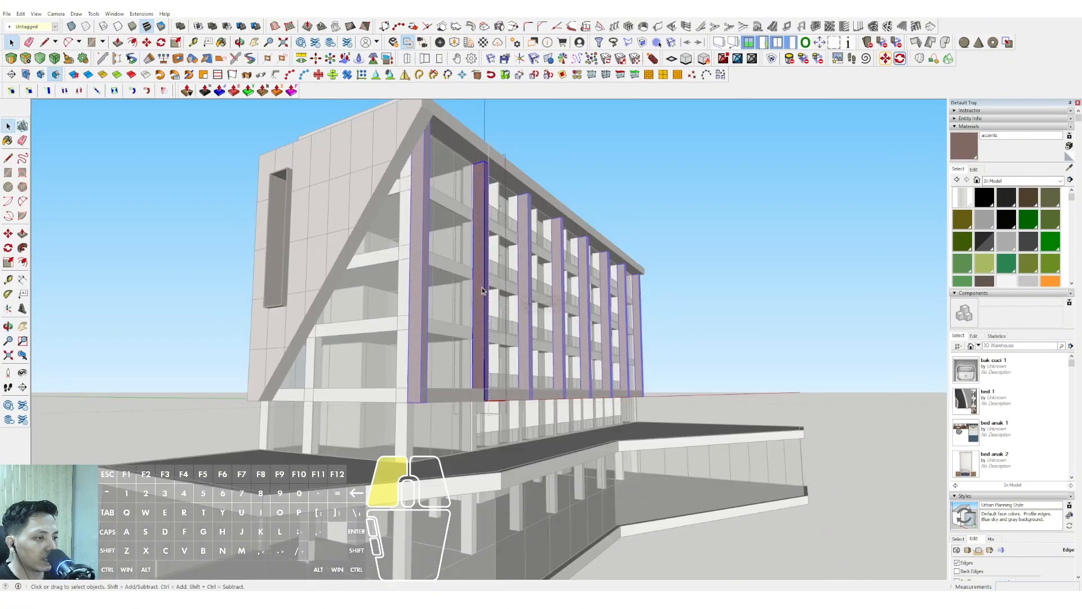
{"action": "scroll", "coordinate": [483, 289], "scroll_direction": "up", "scroll_amount": 4}
{"action": "key", "text": "p"}
{"action": "left_click", "coordinate": [487, 266]}
{"action": "scroll", "coordinate": [488, 266], "scroll_direction": "down", "scroll_amount": 3}
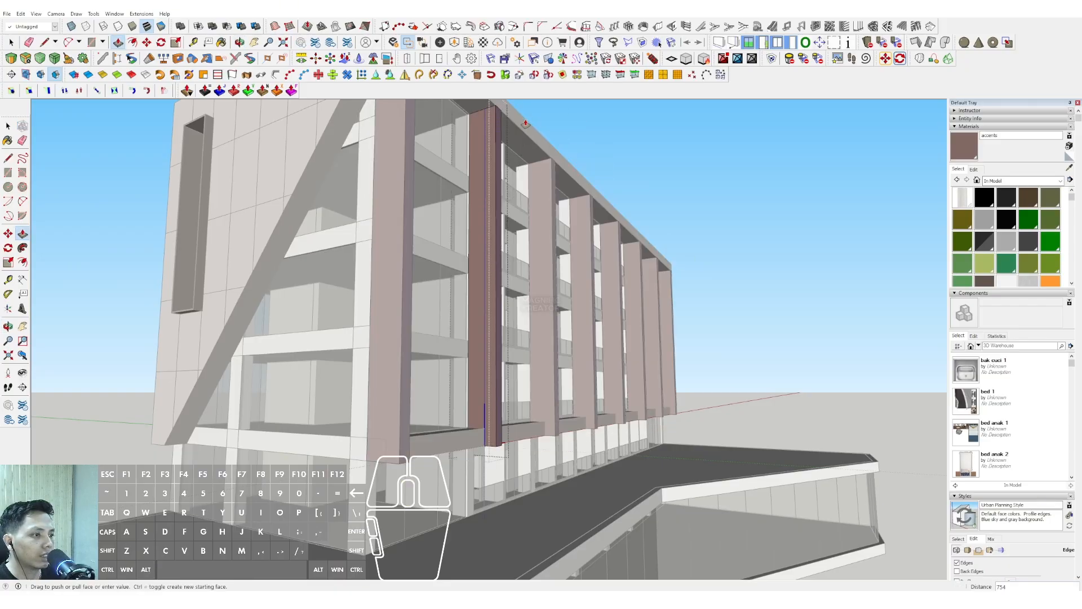
{"action": "scroll", "coordinate": [526, 123], "scroll_direction": "up", "scroll_amount": 5}
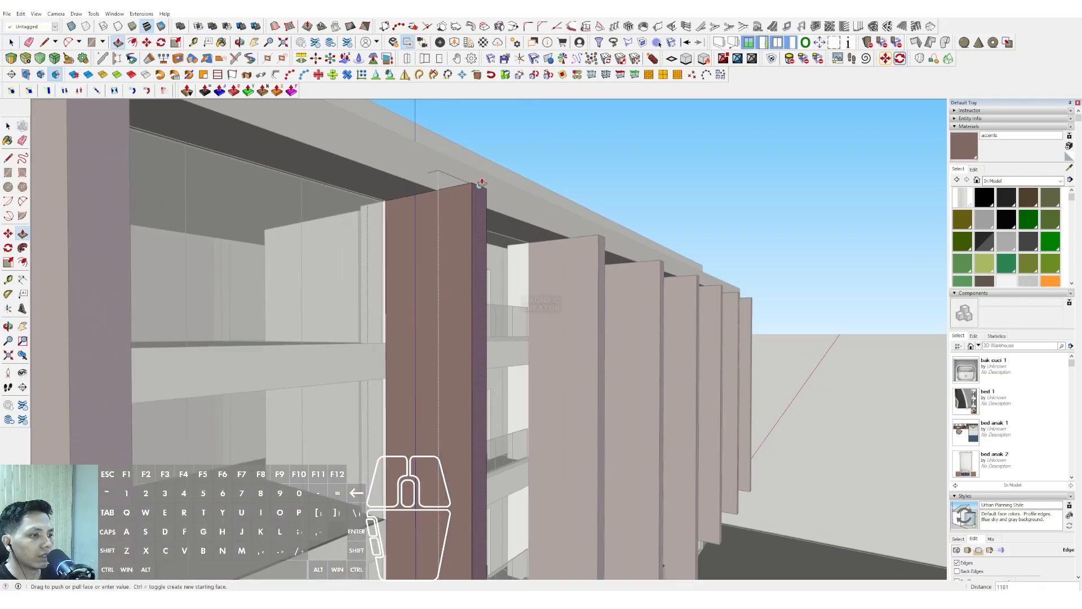
{"action": "scroll", "coordinate": [480, 183], "scroll_direction": "down", "scroll_amount": 3}
{"action": "scroll", "coordinate": [490, 186], "scroll_direction": "up", "scroll_amount": 6}
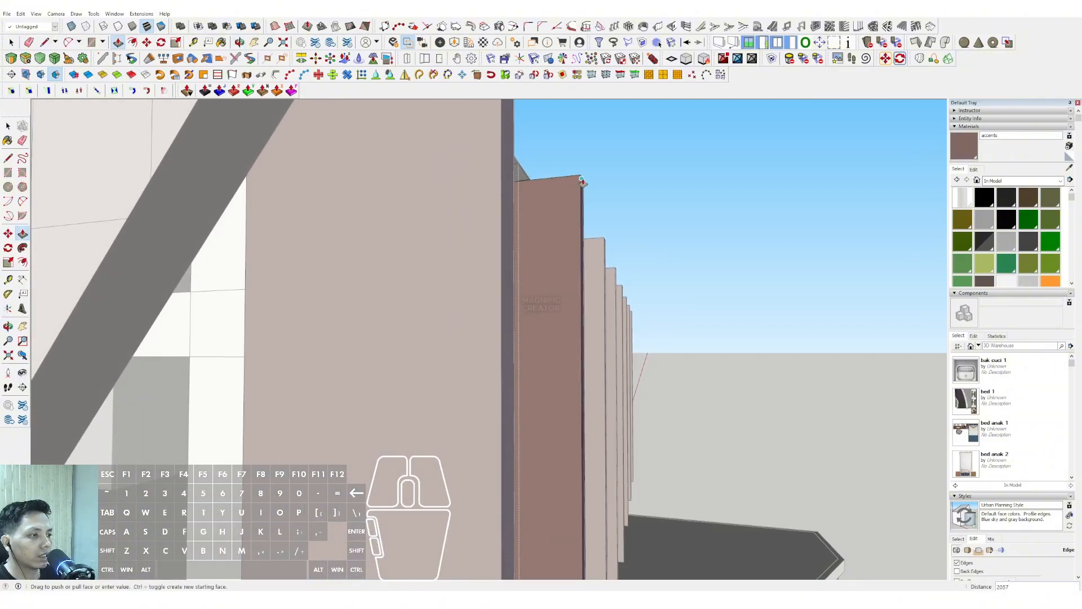
{"action": "left_click", "coordinate": [583, 182]}
{"action": "scroll", "coordinate": [449, 222], "scroll_direction": "down", "scroll_amount": 6}
Open the corner fin for editing and draw an arc on its side face from the bottom edge up to the front edge.
{"action": "key", "text": "space"}
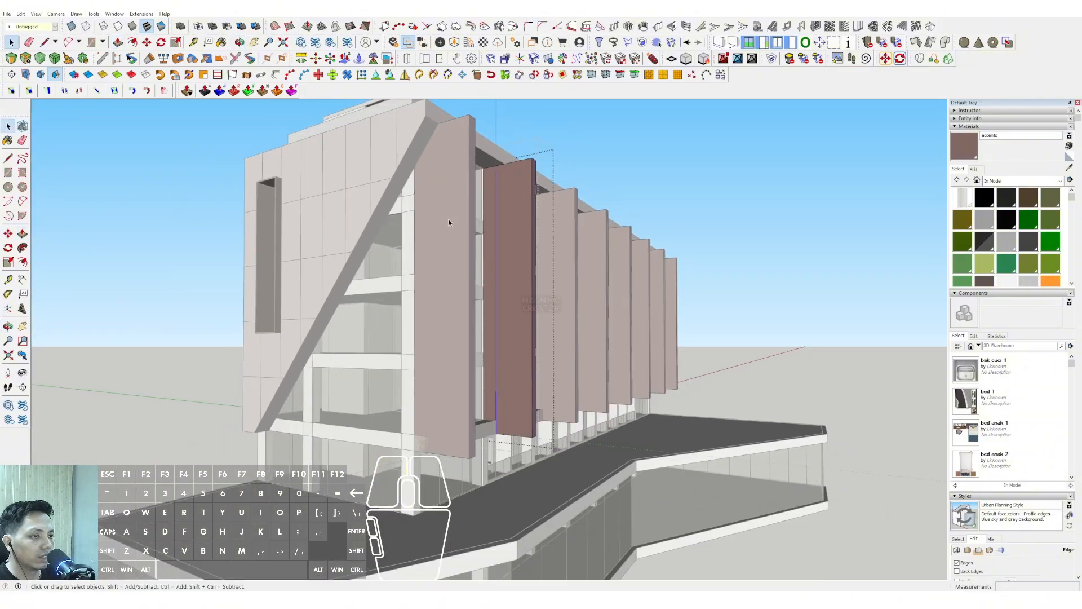
{"action": "triple_click", "coordinate": [449, 222]}
{"action": "scroll", "coordinate": [449, 222], "scroll_direction": "down", "scroll_amount": 1}
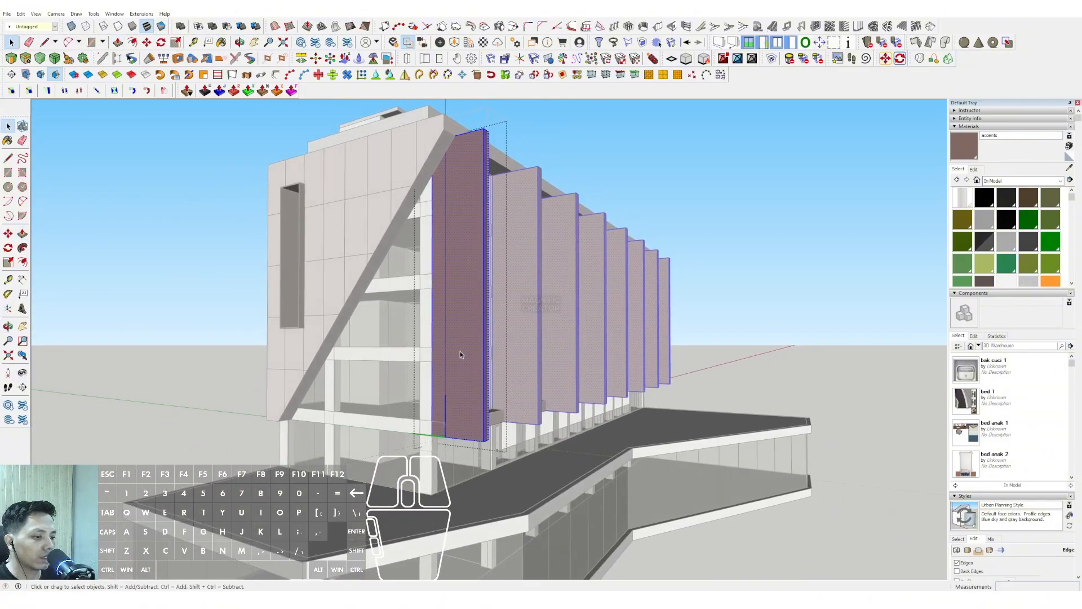
{"action": "left_click", "coordinate": [23, 201]}
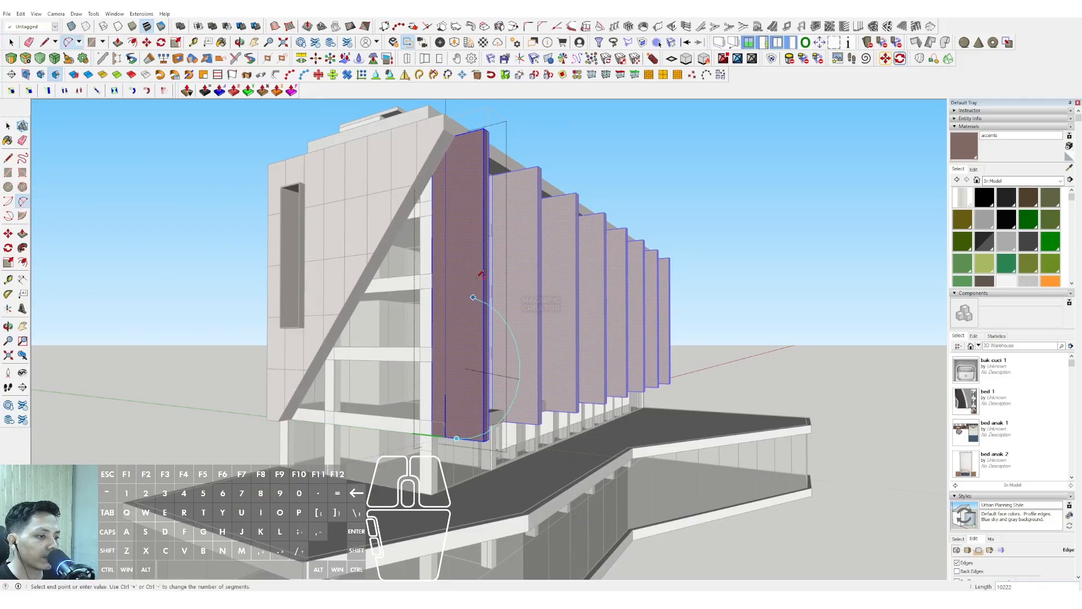
{"action": "left_click", "coordinate": [476, 359]}
Cut away the area outside the arc through the fin's thickness to give the fins a curved outer profile.
{"action": "key", "text": "p"}
{"action": "scroll", "coordinate": [482, 356], "scroll_direction": "up", "scroll_amount": 2}
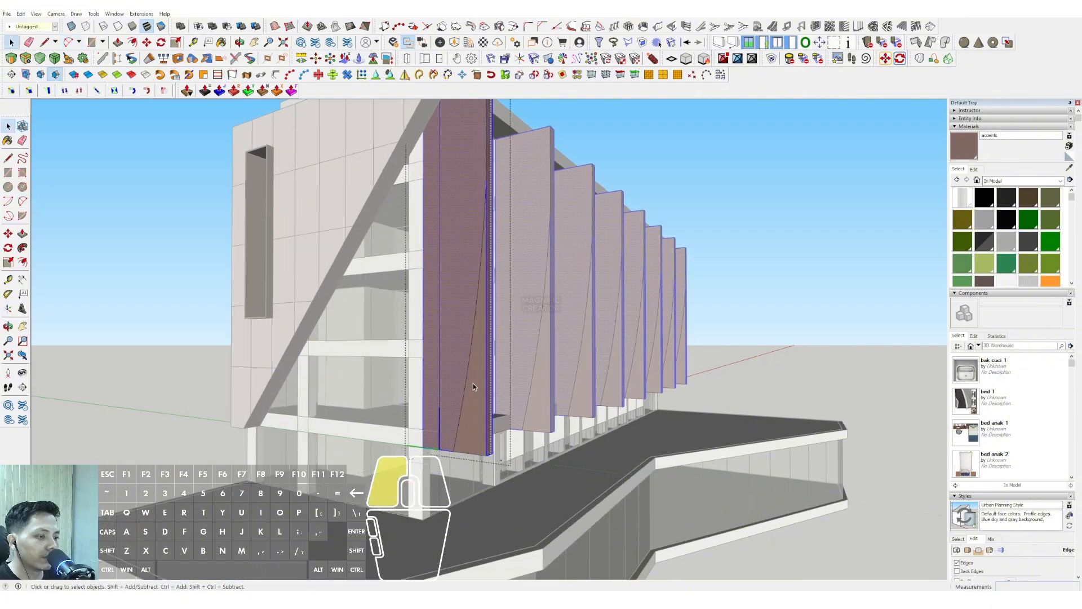
{"action": "double_click", "coordinate": [480, 361]}
{"action": "key", "text": "space"}
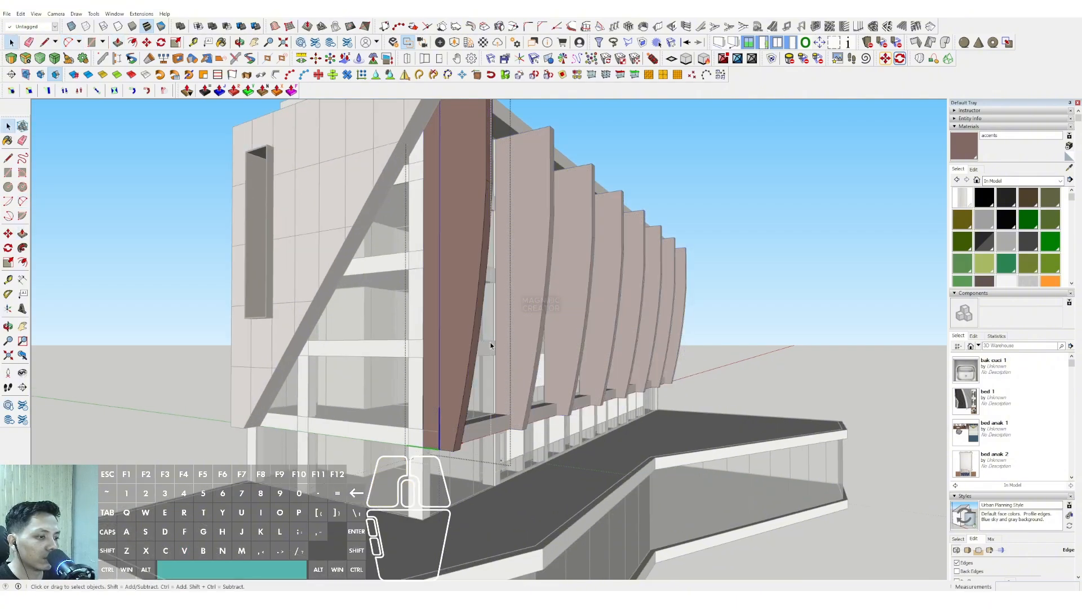
Move the fin's curved front face inward toward the facade and close the fin for editing.
{"action": "scroll", "coordinate": [478, 338], "scroll_direction": "down", "scroll_amount": 4}
{"action": "middle_click_drag", "start_coordinate": [651, 232], "coordinate": [600, 155]}
{"action": "scroll", "coordinate": [510, 340], "scroll_direction": "up", "scroll_amount": 3}
{"action": "left_click", "coordinate": [511, 340]}
{"action": "scroll", "coordinate": [511, 340], "scroll_direction": "down", "scroll_amount": 3}
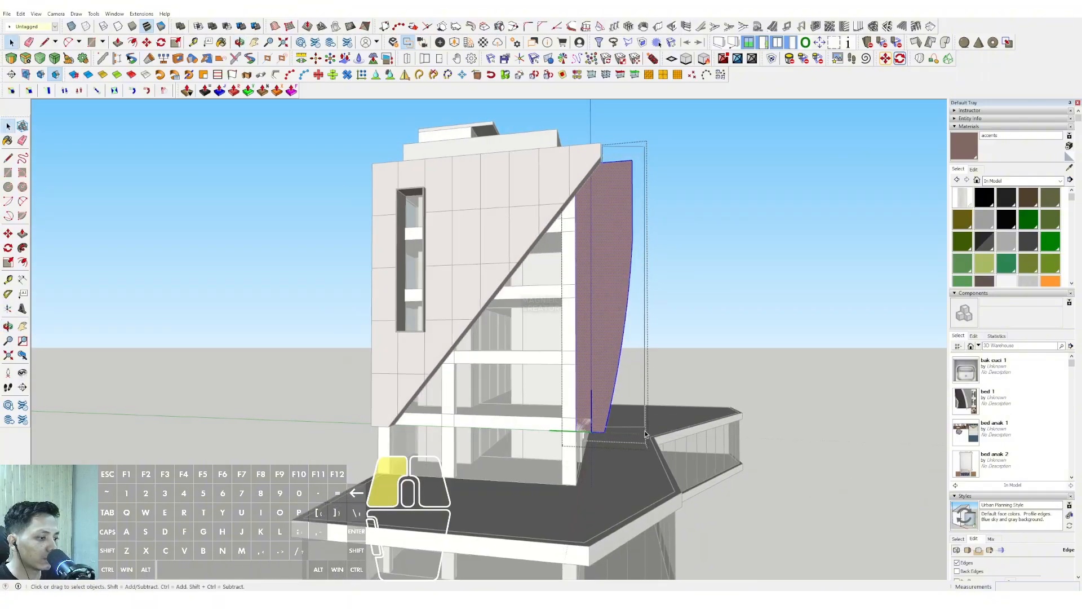
{"action": "scroll", "coordinate": [497, 389], "scroll_direction": "up", "scroll_amount": 2}
{"action": "middle_click_drag", "start_coordinate": [603, 377], "coordinate": [529, 467]}
{"action": "scroll", "coordinate": [531, 485], "scroll_direction": "up", "scroll_amount": 1}
{"action": "key", "text": "m"}
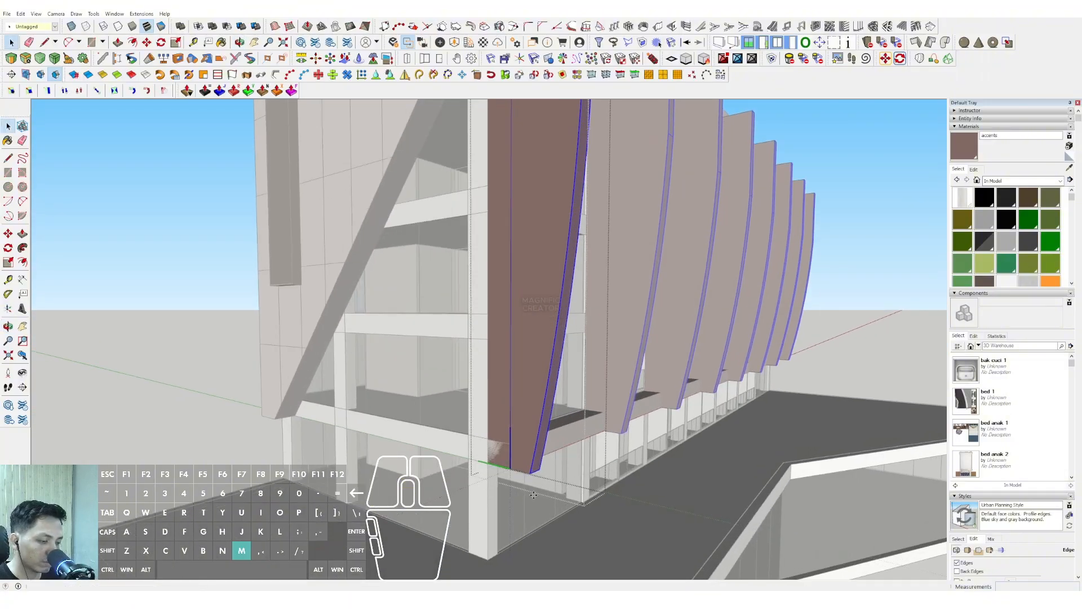
{"action": "scroll", "coordinate": [521, 469], "scroll_direction": "up", "scroll_amount": 1}
{"action": "left_click", "coordinate": [531, 472]}
{"action": "key", "text": "shift"}
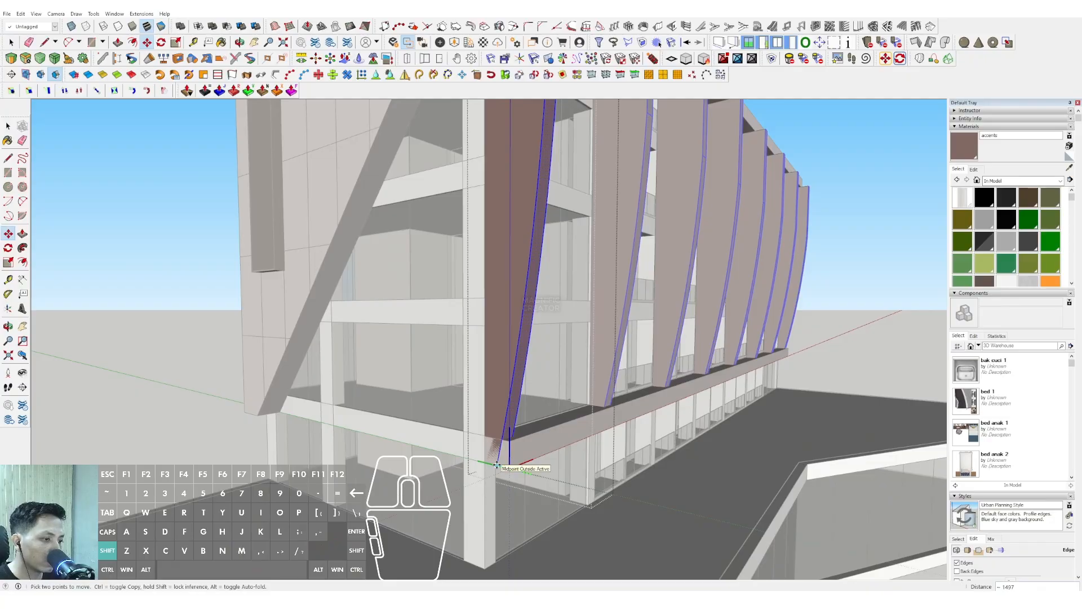
{"action": "left_click", "coordinate": [491, 463], "text": "shift"}
{"action": "key", "text": "space"}
{"action": "scroll", "coordinate": [511, 445], "scroll_direction": "down", "scroll_amount": 5}
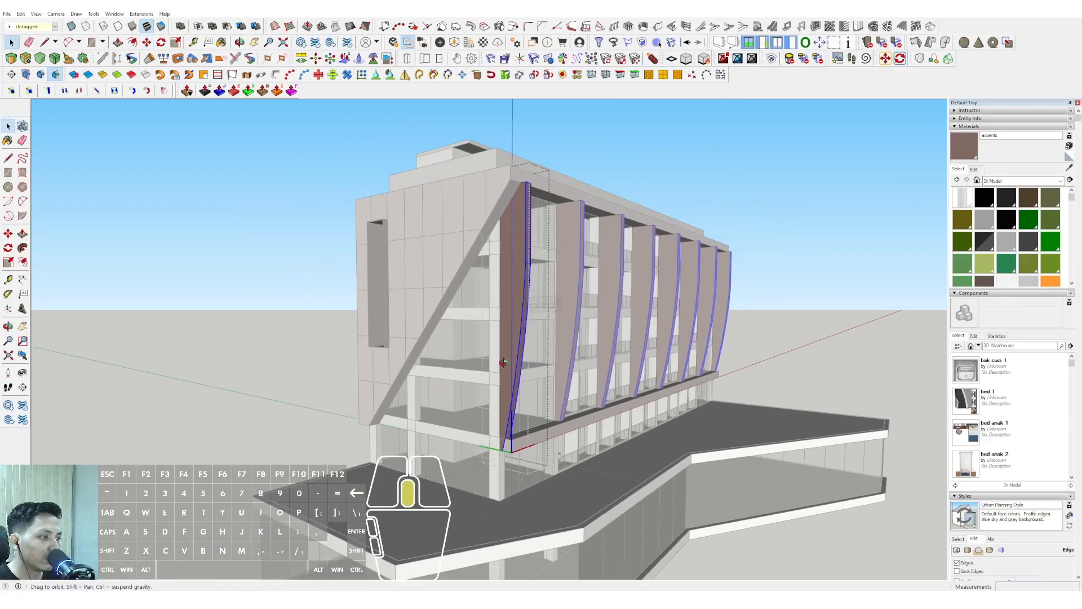
{"action": "middle_click_drag", "start_coordinate": [512, 439], "coordinate": [473, 389]}
{"action": "left_click", "coordinate": [715, 213]}
Create a new material named "wallpaint" based on the accent colour.
{"action": "scroll", "coordinate": [574, 261], "scroll_direction": "up", "scroll_amount": 2}
{"action": "middle_click_drag", "start_coordinate": [572, 259], "coordinate": [536, 254]}
{"action": "scroll", "coordinate": [507, 248], "scroll_direction": "down", "scroll_amount": 3}
{"action": "scroll", "coordinate": [513, 301], "scroll_direction": "up", "scroll_amount": 3}
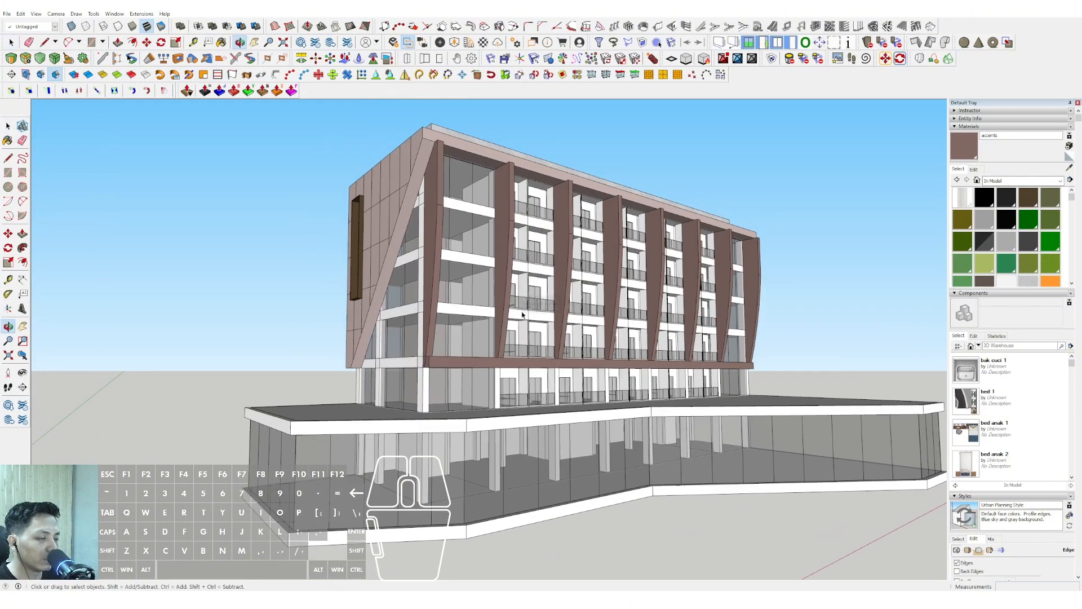
{"action": "scroll", "coordinate": [539, 297], "scroll_direction": "up", "scroll_amount": 2}
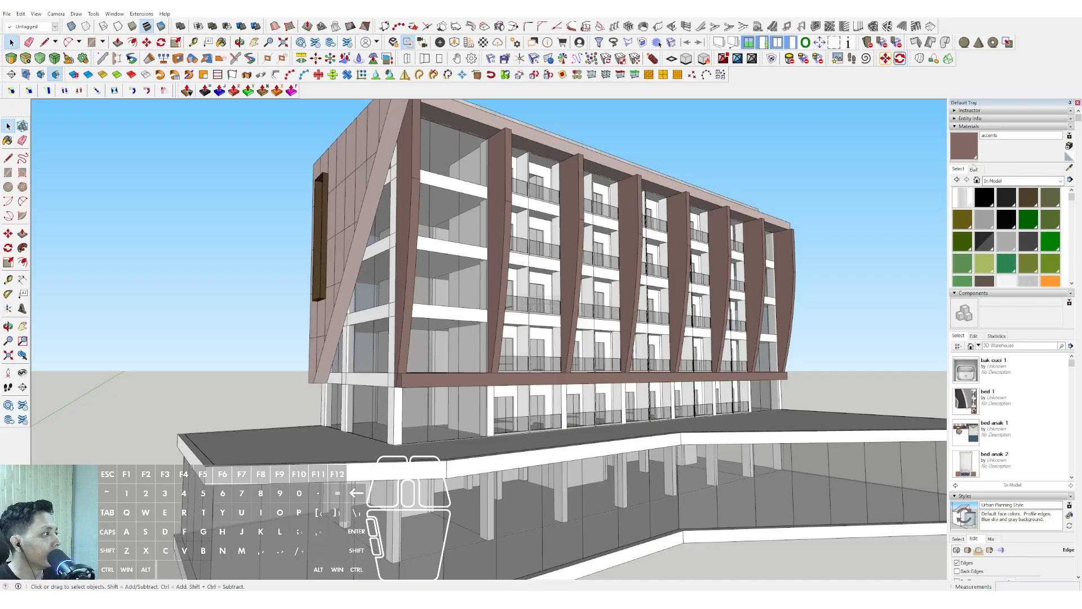
{"action": "left_click", "coordinate": [1069, 145]}
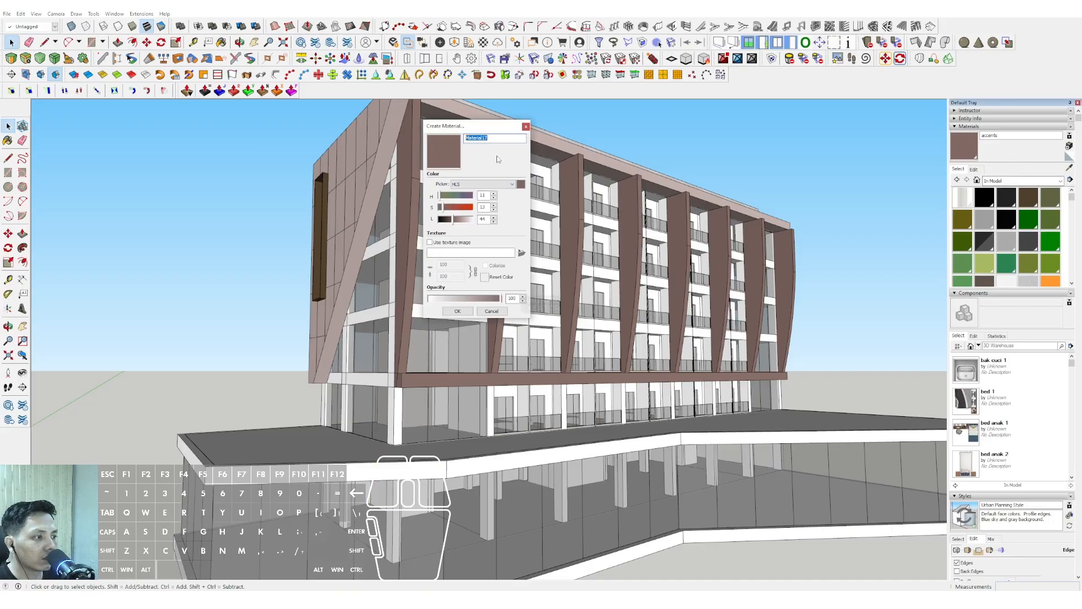
{"action": "left_click_drag", "start_coordinate": [483, 126], "coordinate": [715, 132]}
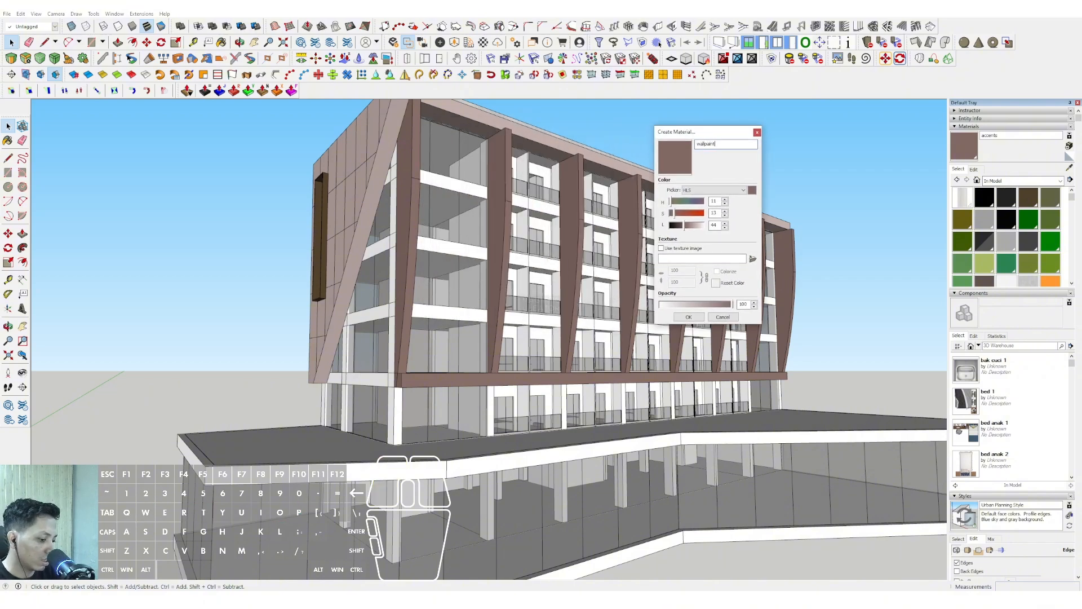
{"action": "left_click", "coordinate": [689, 316]}
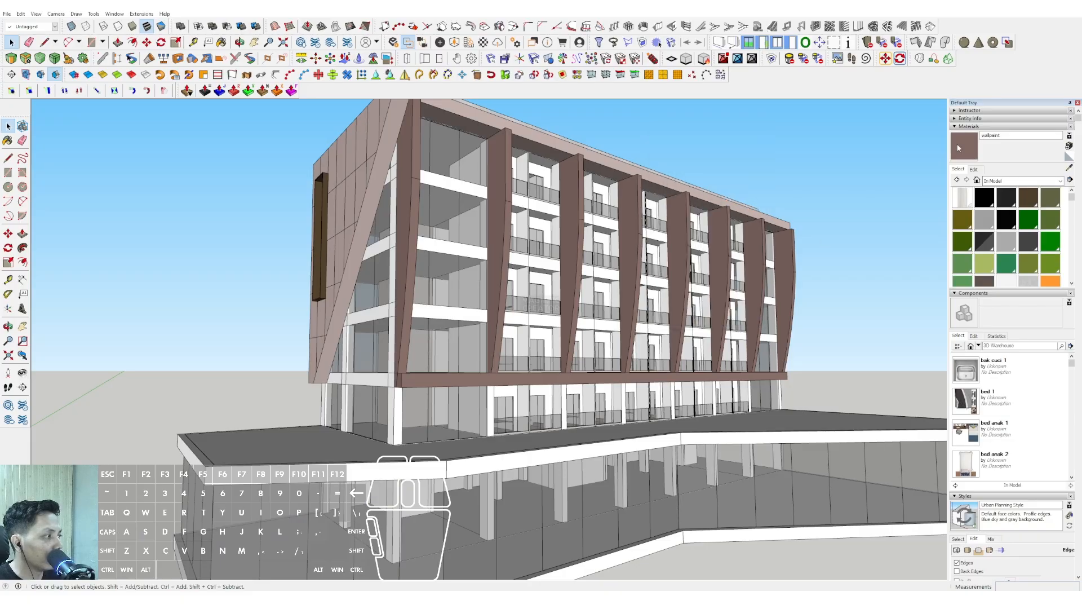
Open the room module behind the balconies and paint its connected walls with the wallpaint material.
{"action": "scroll", "coordinate": [546, 214], "scroll_direction": "up", "scroll_amount": 3}
{"action": "double_click", "coordinate": [541, 226]}
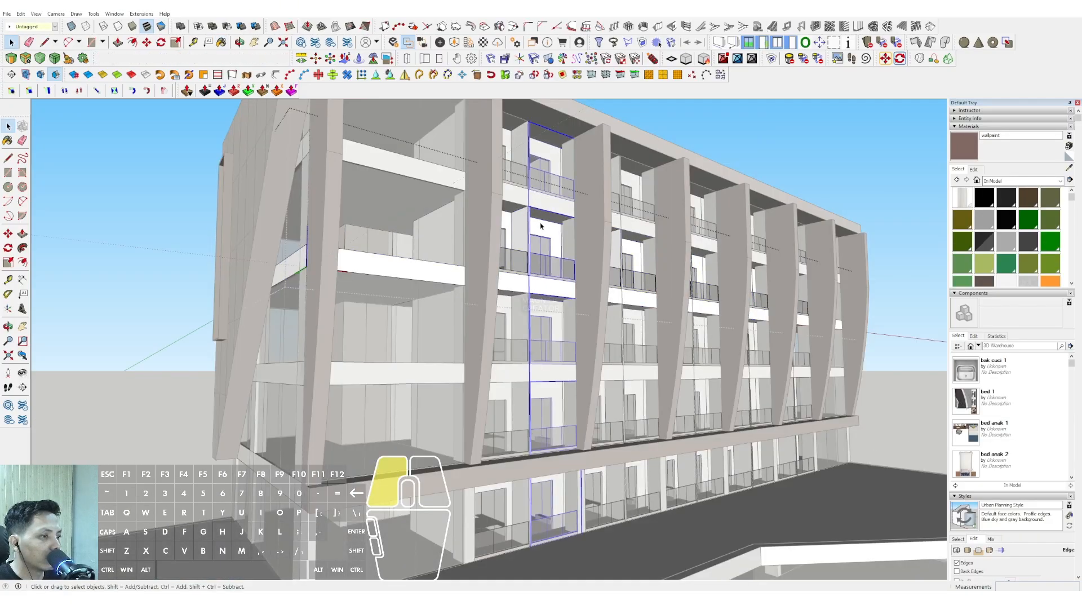
{"action": "triple_click", "coordinate": [540, 226]}
{"action": "key", "text": "b"}
{"action": "left_click", "coordinate": [546, 227]}
{"action": "key", "text": "space"}
{"action": "scroll", "coordinate": [546, 226], "scroll_direction": "down", "scroll_amount": 3}
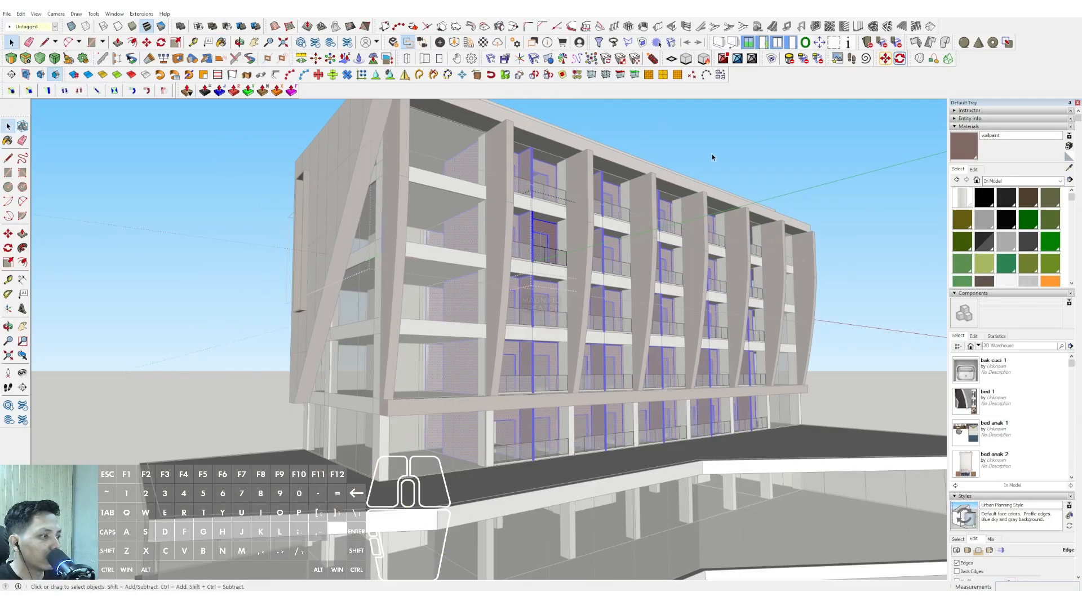
{"action": "left_click", "coordinate": [713, 153]}
{"action": "left_click", "coordinate": [733, 146]}
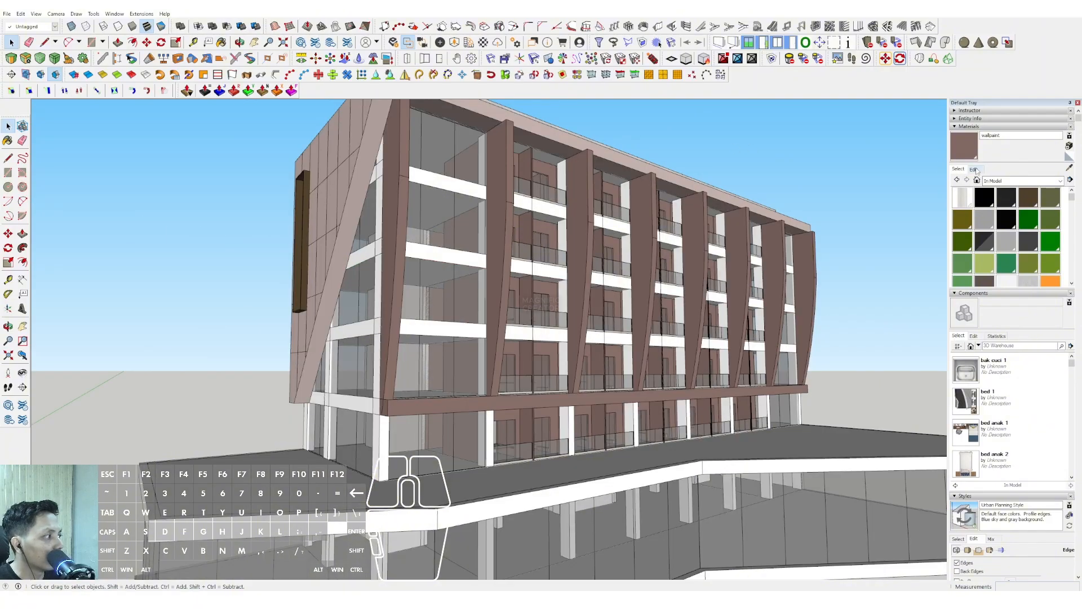
Lighten the wallpaint material to a lightness of about 81 and reduce its saturation to 5.
{"action": "left_click", "coordinate": [974, 169]}
{"action": "left_click_drag", "start_coordinate": [975, 224], "coordinate": [1004, 225]}
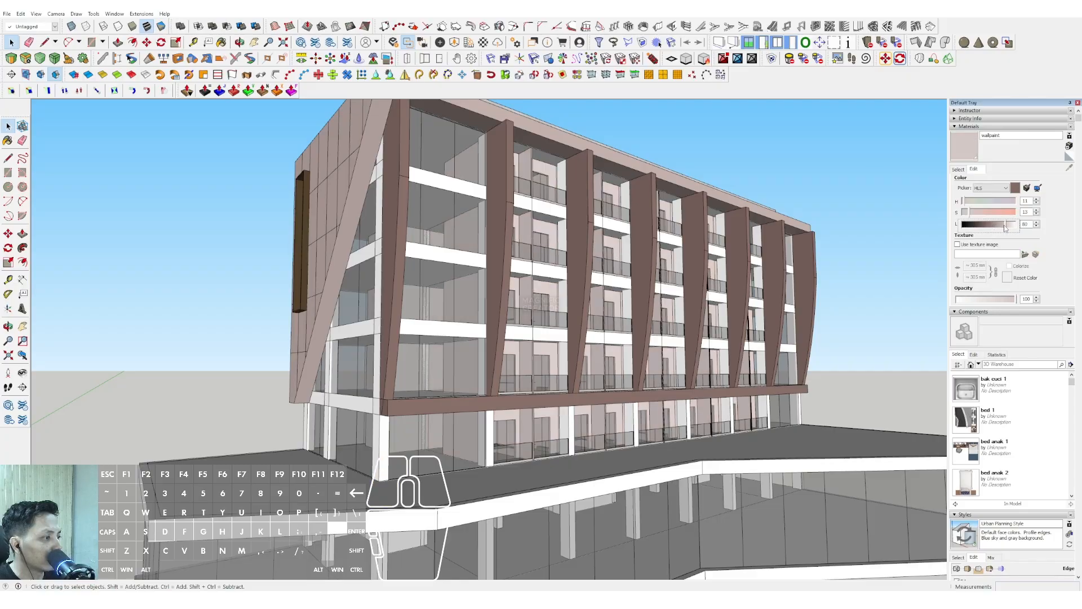
{"action": "middle_click_drag", "start_coordinate": [597, 243], "coordinate": [973, 213]}
{"action": "left_click_drag", "start_coordinate": [978, 213], "coordinate": [965, 213]}
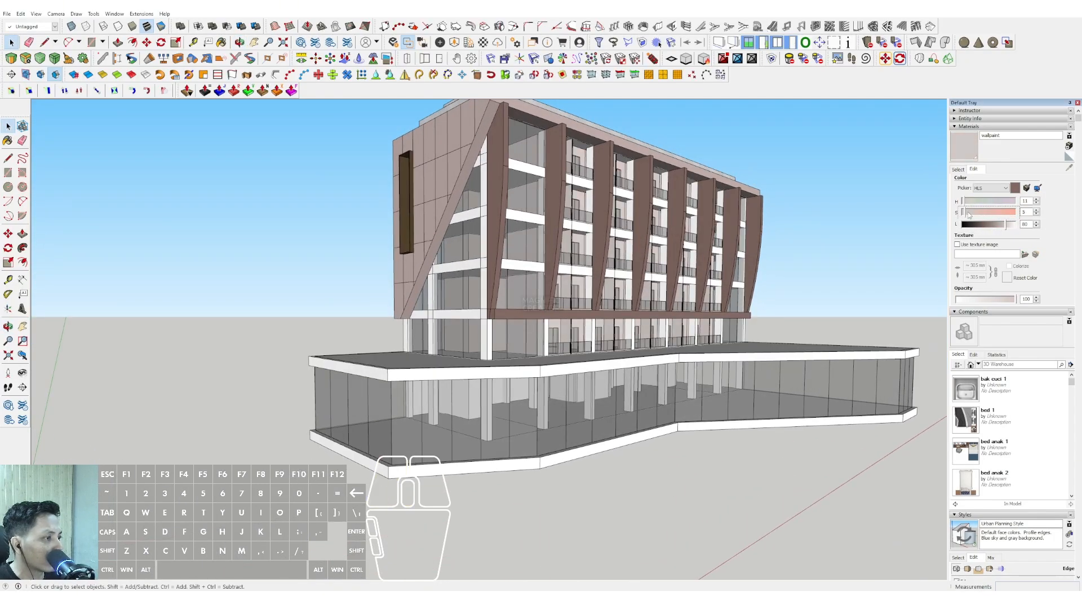
Draw a rectangle over the front face of the podium base at the corner and extrude it outward as an entrance slab.
{"action": "scroll", "coordinate": [529, 414], "scroll_direction": "down", "scroll_amount": 2}
{"action": "middle_click_drag", "start_coordinate": [530, 414], "coordinate": [471, 397]}
{"action": "scroll", "coordinate": [518, 431], "scroll_direction": "up", "scroll_amount": 3}
{"action": "scroll", "coordinate": [596, 399], "scroll_direction": "up", "scroll_amount": 3}
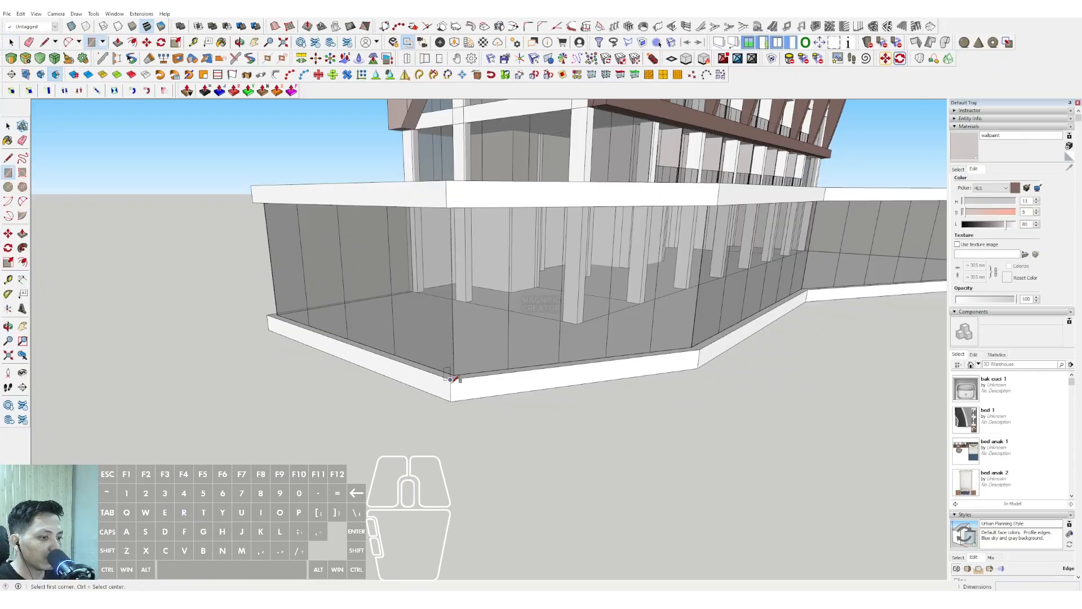
{"action": "left_click", "coordinate": [697, 368]}
{"action": "key", "text": "space"}
{"action": "key", "text": "p"}
{"action": "left_click", "coordinate": [671, 361]}
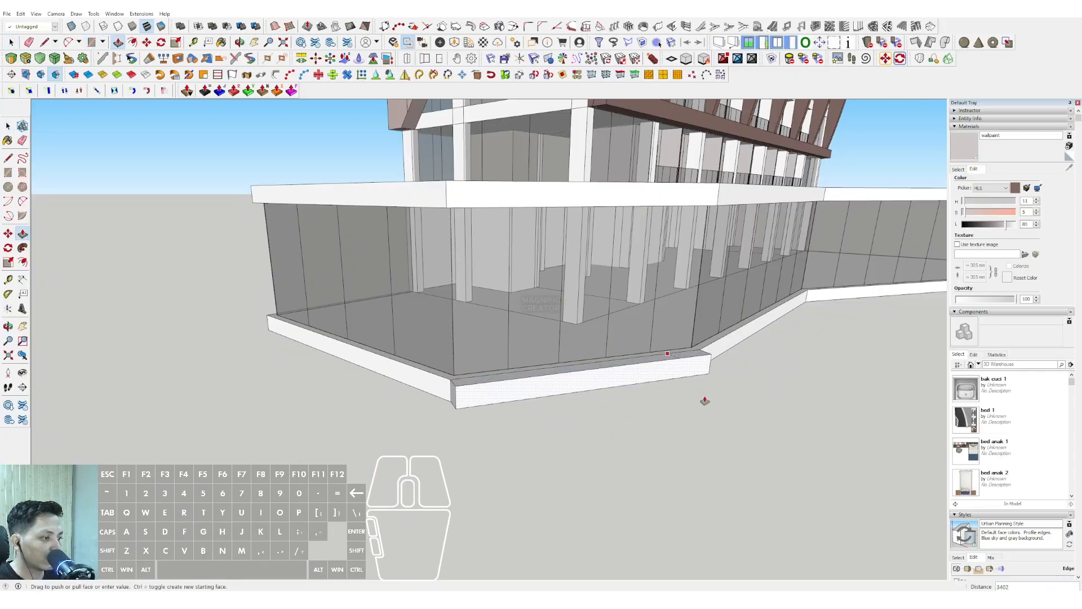
{"action": "scroll", "coordinate": [704, 401], "scroll_direction": "down", "scroll_amount": 1}
{"action": "left_click", "coordinate": [787, 463]}
{"action": "key", "text": "space"}
Move the bottom side edges of the entrance slab outward along the ground to form a ramp on each side.
{"action": "middle_click_drag", "start_coordinate": [787, 463], "coordinate": [533, 444]}
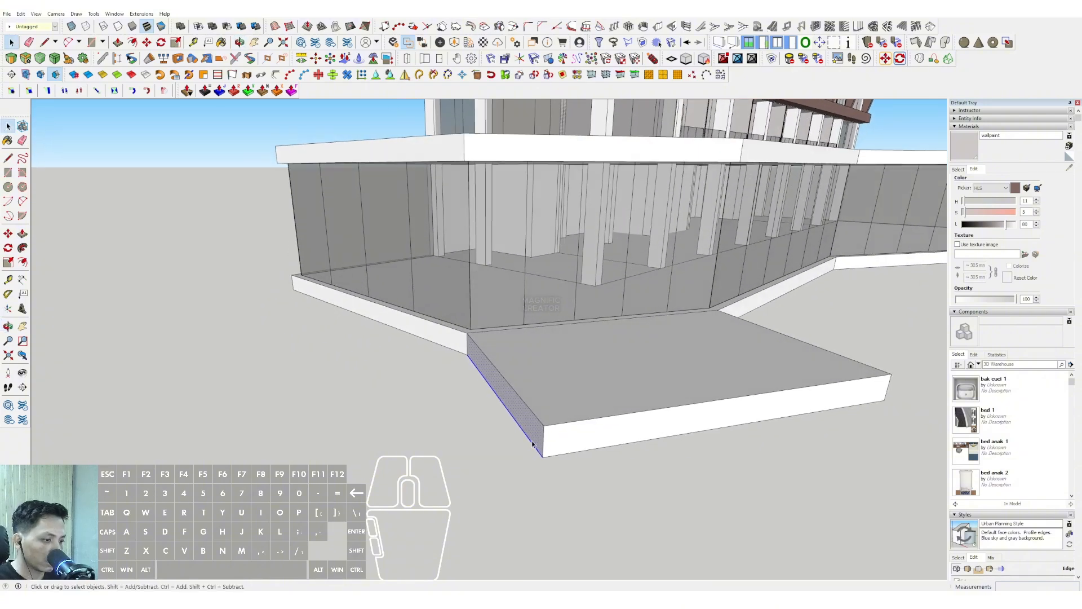
{"action": "left_click", "coordinate": [544, 458]}
{"action": "key", "text": "ctrl"}
{"action": "scroll", "coordinate": [518, 459], "scroll_direction": "down", "scroll_amount": 1}
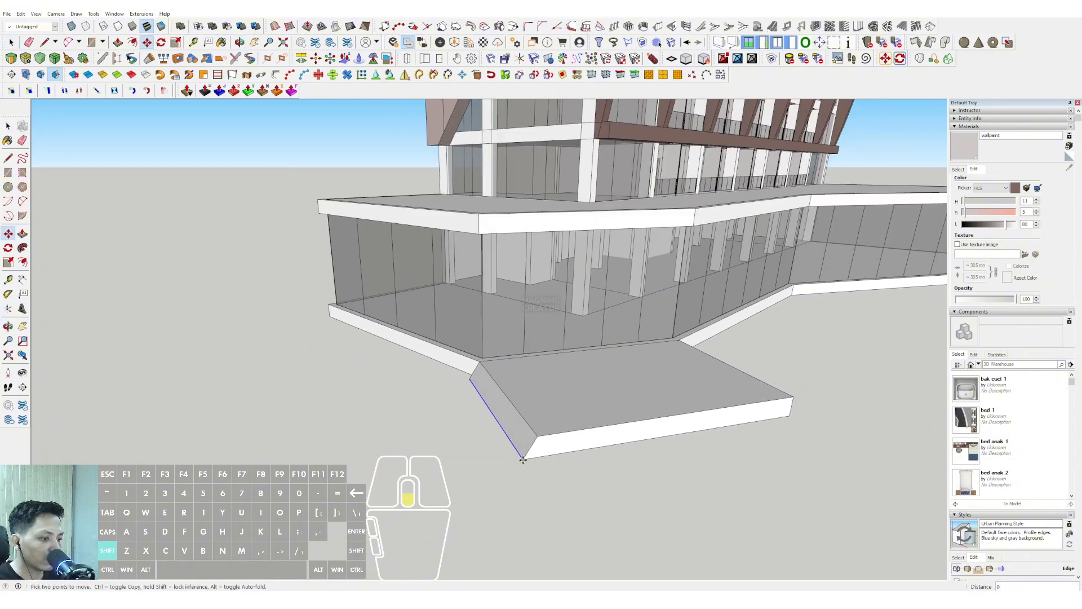
{"action": "key", "text": "ctrl"}
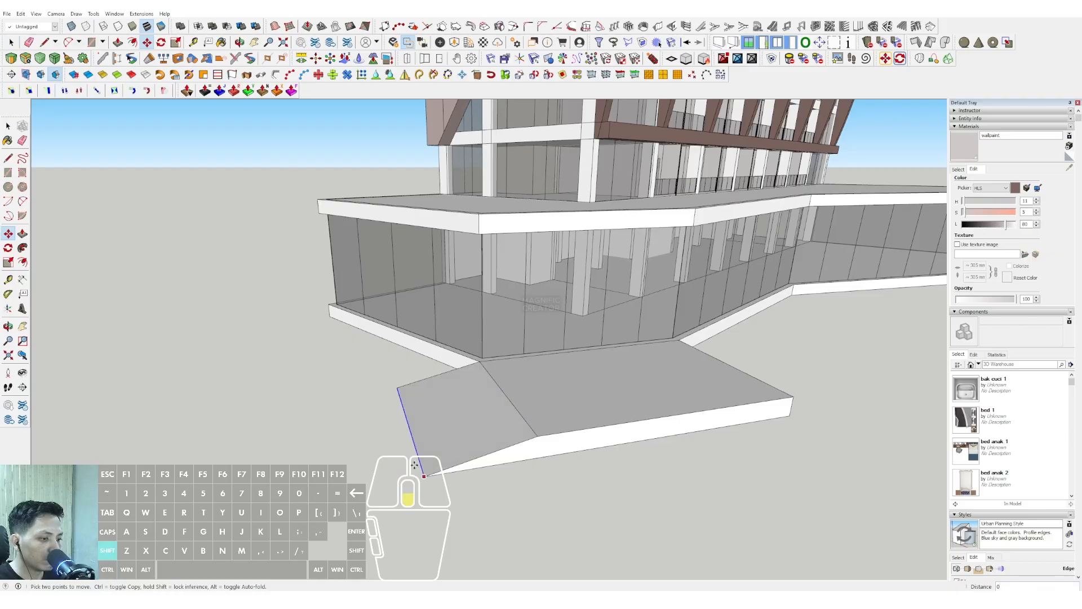
{"action": "middle_click_drag", "start_coordinate": [414, 461], "coordinate": [552, 412]}
{"action": "key", "text": "space"}
{"action": "key", "text": "m"}
{"action": "key", "text": "space"}
Select the whole entrance slab with its ramps and make it a group.
{"action": "left_click", "coordinate": [552, 413]}
{"action": "right_click", "coordinate": [546, 414]}
{"action": "triple_click", "coordinate": [496, 411]}
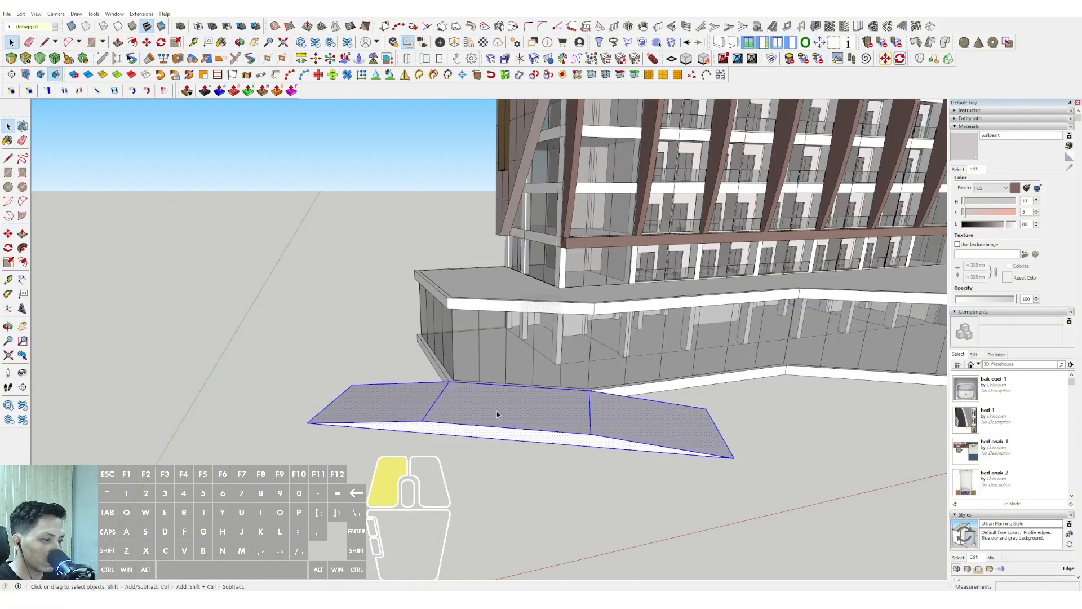
{"action": "right_click", "coordinate": [496, 411]}
{"action": "left_click", "coordinate": [521, 269]}
Draw a rectangle about 12,941 by 1,000 mm on the podium roof fascia above the entrance and extrude it outward as a canopy.
{"action": "mouse_move", "coordinate": [521, 270]}
{"action": "middle_mouse_down"}
{"action": "mouse_move", "coordinate": [587, 336]}
{"action": "mouse_move", "coordinate": [513, 265]}
{"action": "middle_mouse_up"}
{"action": "key", "text": "r"}
{"action": "left_click", "coordinate": [510, 261]}
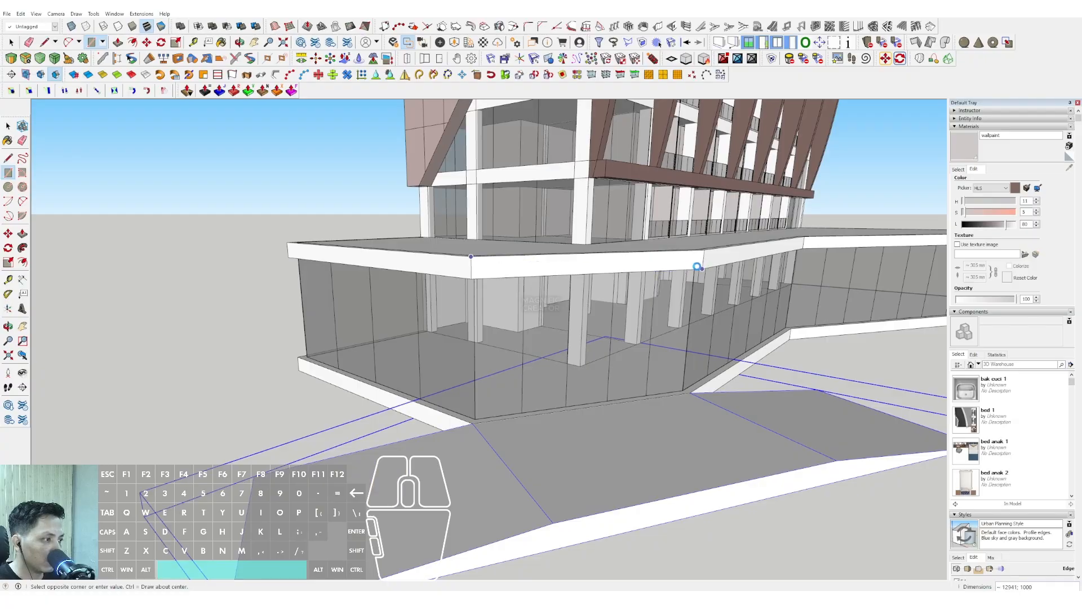
{"action": "middle_click_drag", "start_coordinate": [657, 302], "coordinate": [631, 331]}
{"action": "key", "text": "space"}
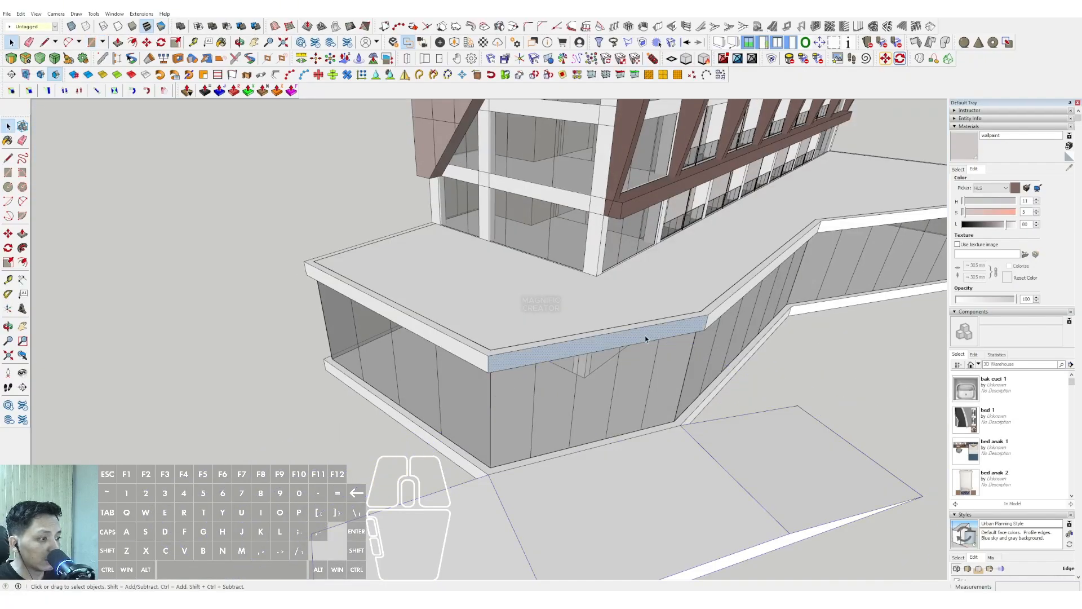
{"action": "left_click", "coordinate": [656, 327]}
{"action": "middle_click_drag", "start_coordinate": [625, 516], "coordinate": [662, 480]}
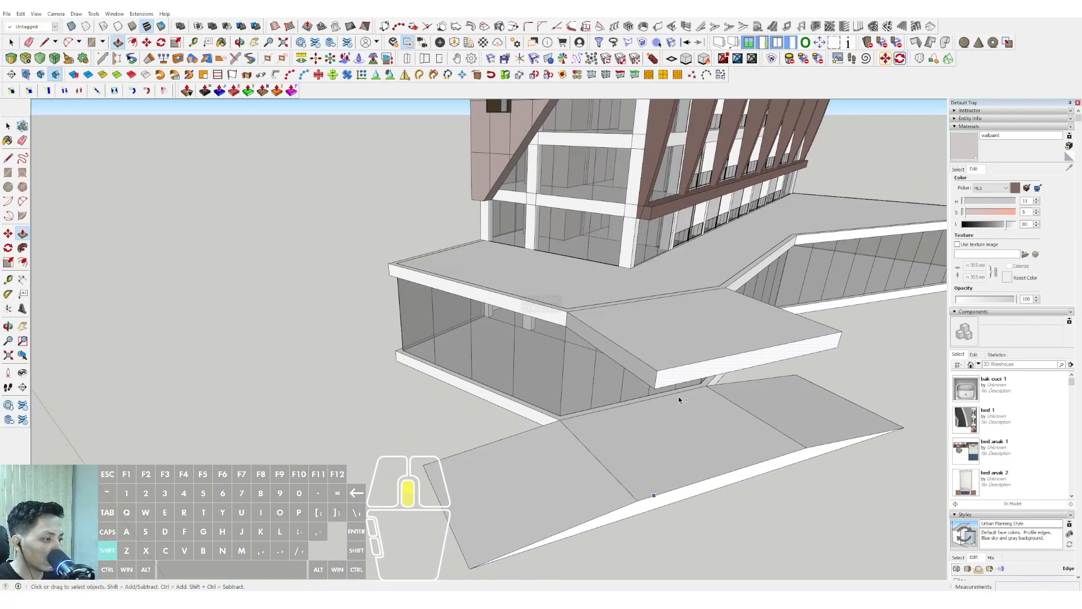
Taper the canopy's underside toward its outer edge by cutting along a sloping side line, and make the canopy a group.
{"action": "middle_click_drag", "start_coordinate": [680, 400], "coordinate": [733, 316]}
{"action": "scroll", "coordinate": [744, 267], "scroll_direction": "up", "scroll_amount": 2}
{"action": "left_click", "coordinate": [767, 244]}
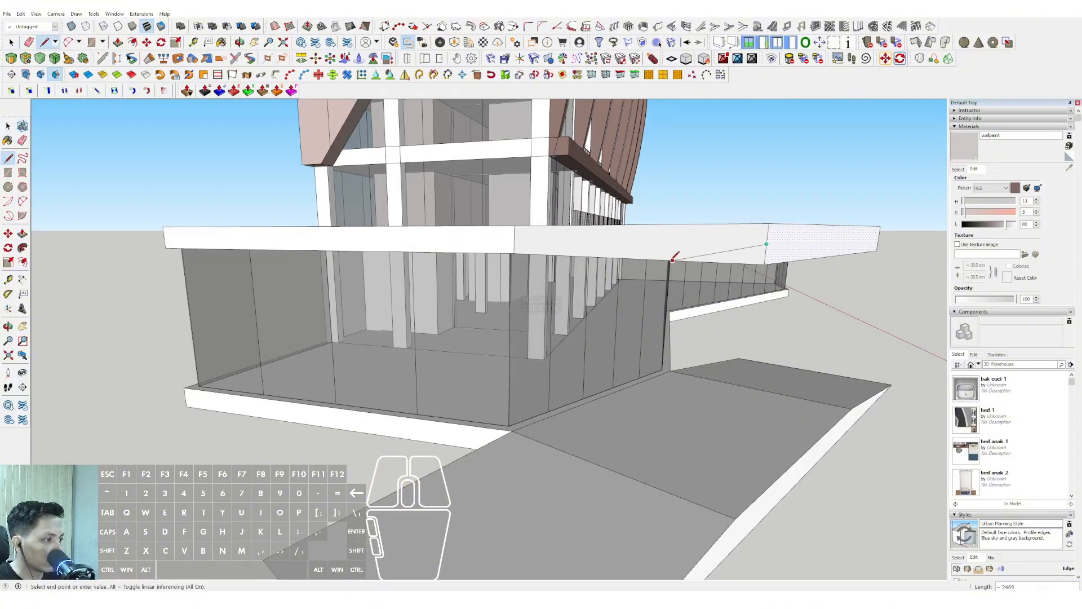
{"action": "key", "text": "v"}
{"action": "left_click", "coordinate": [727, 256]}
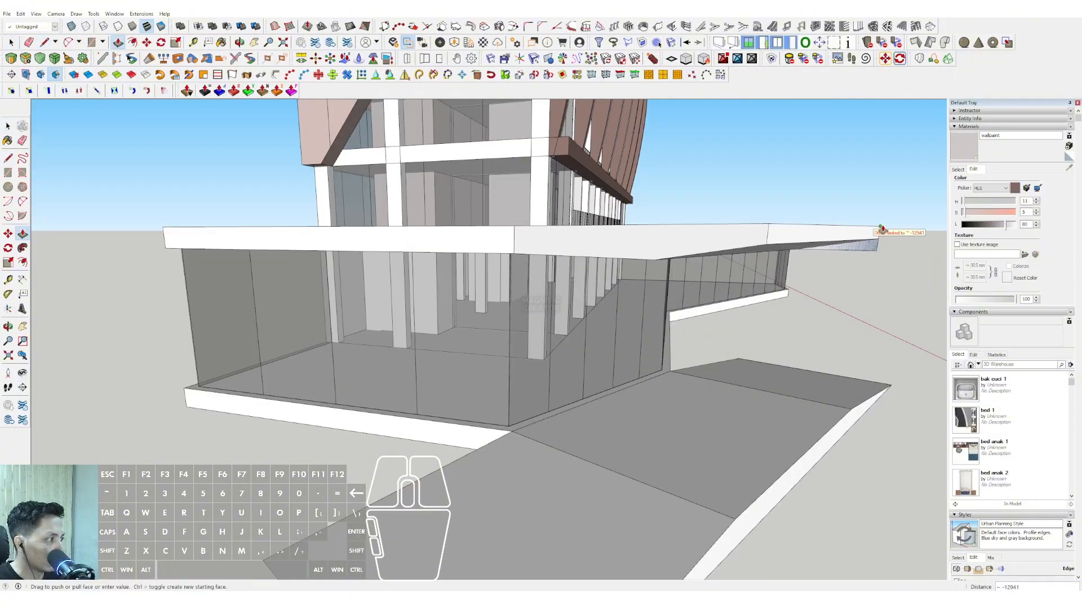
{"action": "right_click", "coordinate": [765, 239]}
{"action": "left_click", "coordinate": [789, 310]}
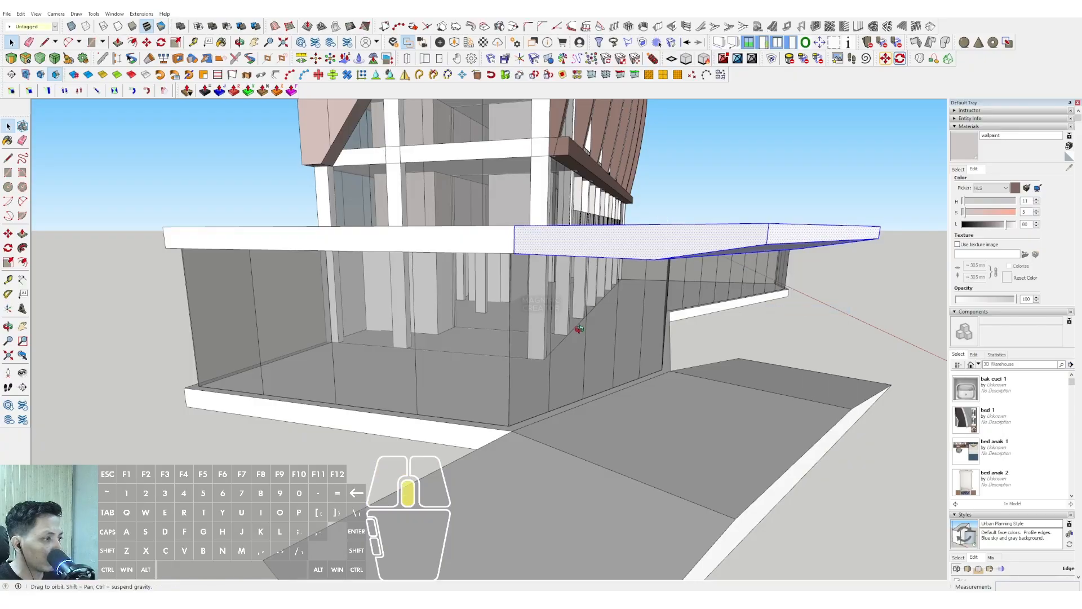
Open the canopy group for editing and offset the outline of its top face inward.
{"action": "middle_click_drag", "start_coordinate": [580, 320], "coordinate": [539, 406]}
{"action": "double_click", "coordinate": [509, 375]}
{"action": "key", "text": "r"}
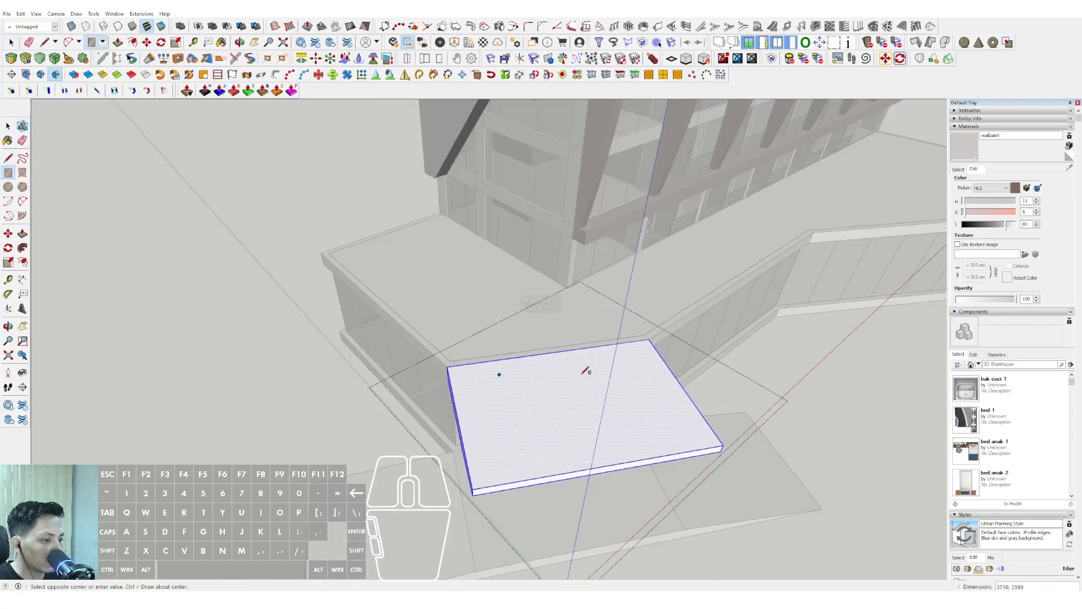
{"action": "key", "text": "f"}
{"action": "left_click", "coordinate": [652, 367]}
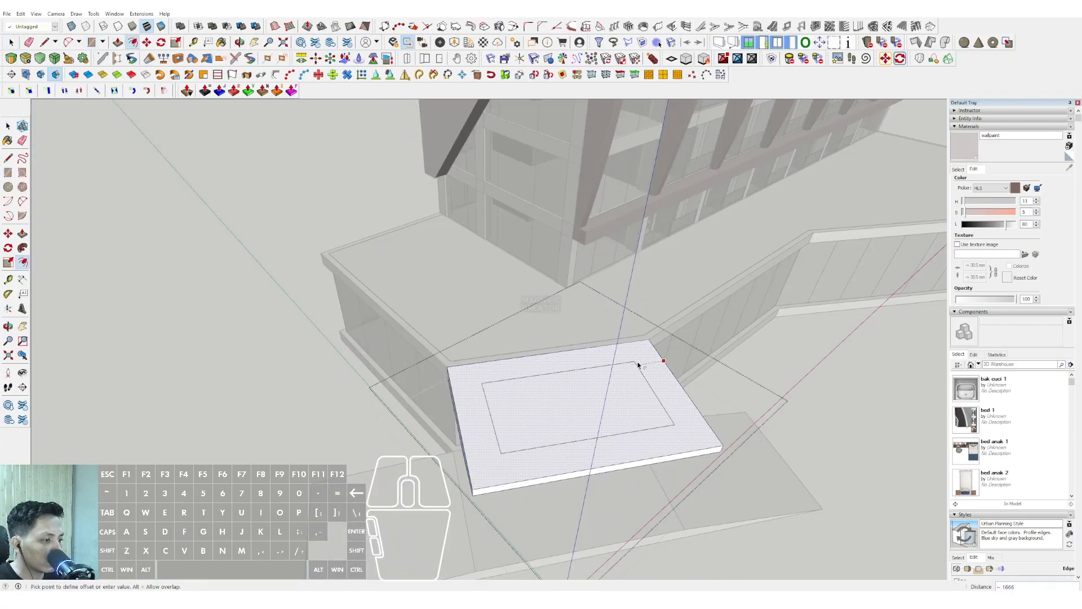
{"action": "left_click", "coordinate": [642, 372]}
{"action": "key", "text": "space"}
Copy the offset outline's outer edge toward the building to form a narrow strip, and cut that strip through the canopy as an opening.
{"action": "left_click", "coordinate": [649, 440]}
{"action": "middle_click_drag", "start_coordinate": [649, 440], "coordinate": [670, 435]}
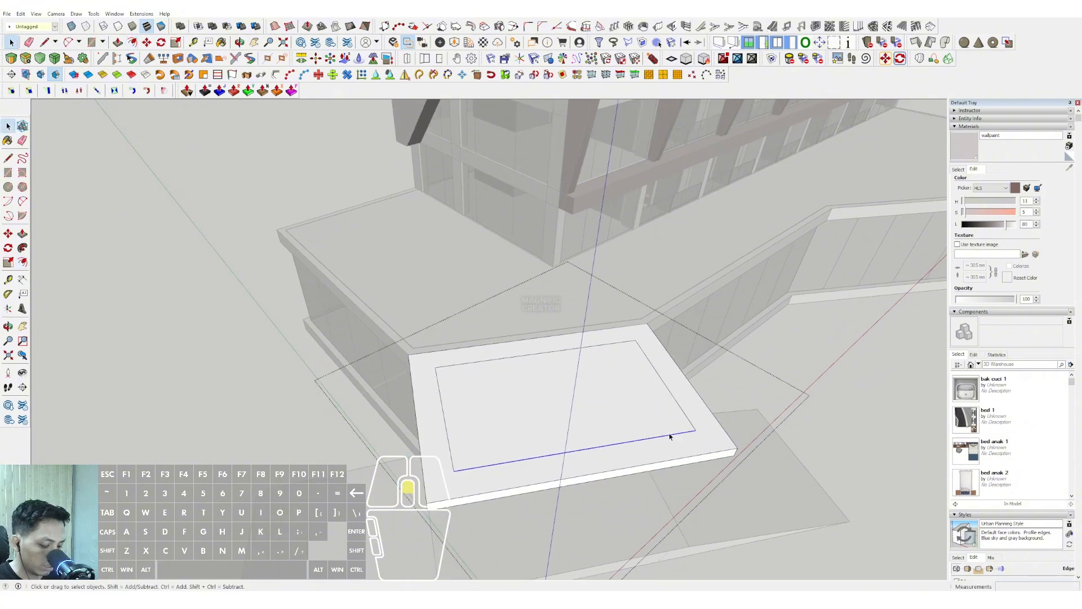
{"action": "left_click", "coordinate": [695, 430]}
{"action": "key", "text": "ctrl"}
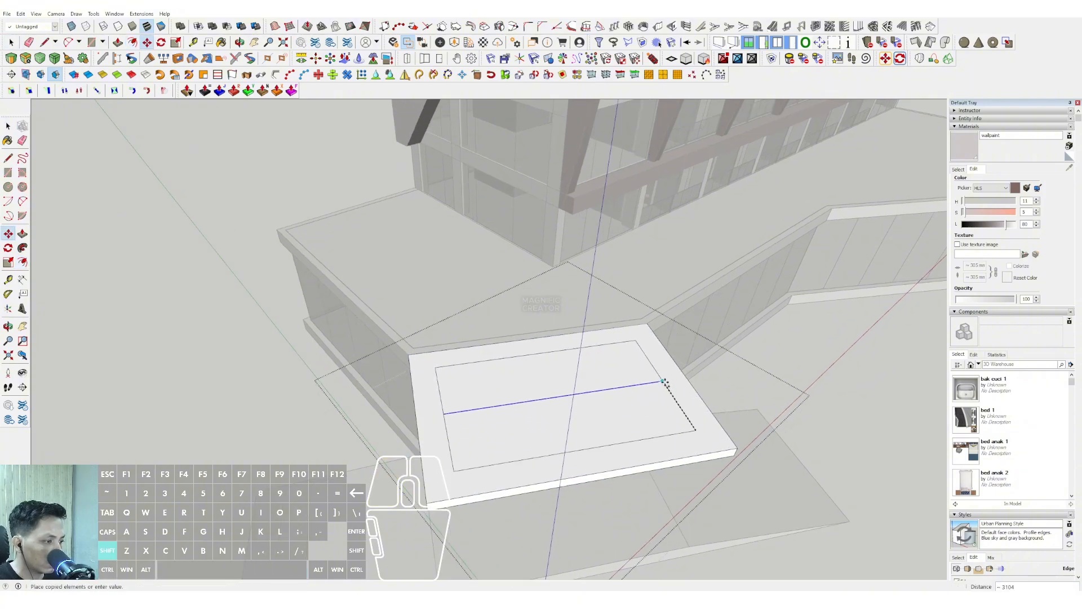
{"action": "key", "text": "space"}
{"action": "left_click", "coordinate": [632, 362]}
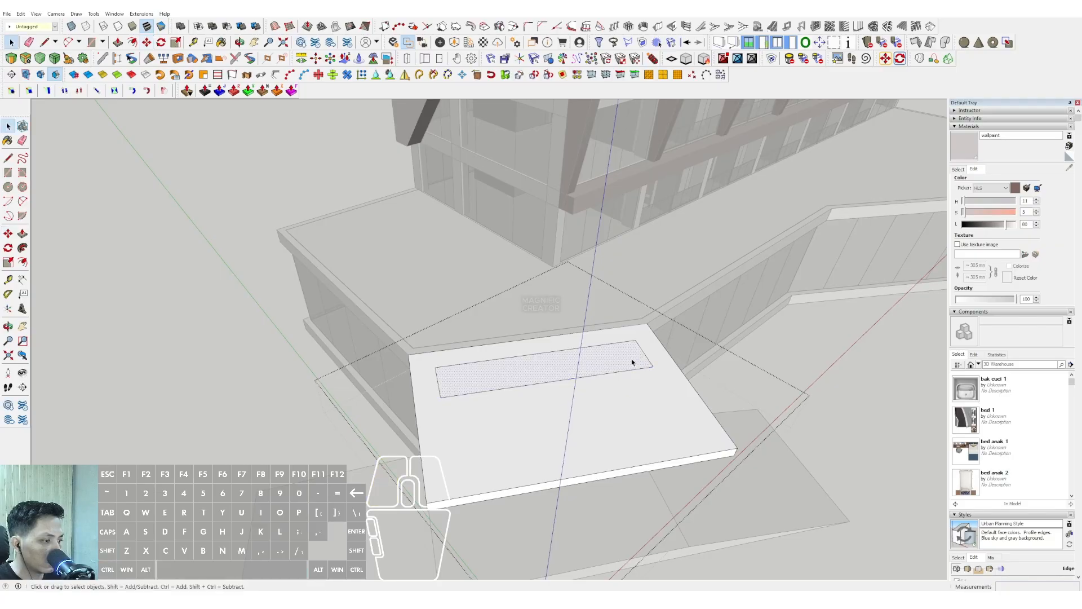
{"action": "double_click", "coordinate": [625, 351]}
{"action": "key", "text": "space"}
Draw a 12,941 by 1,000 mm rectangle on the entrance slab's front face between the ramps and extrude it outward.
{"action": "middle_click_drag", "start_coordinate": [625, 351], "coordinate": [439, 369]}
{"action": "key", "text": "r"}
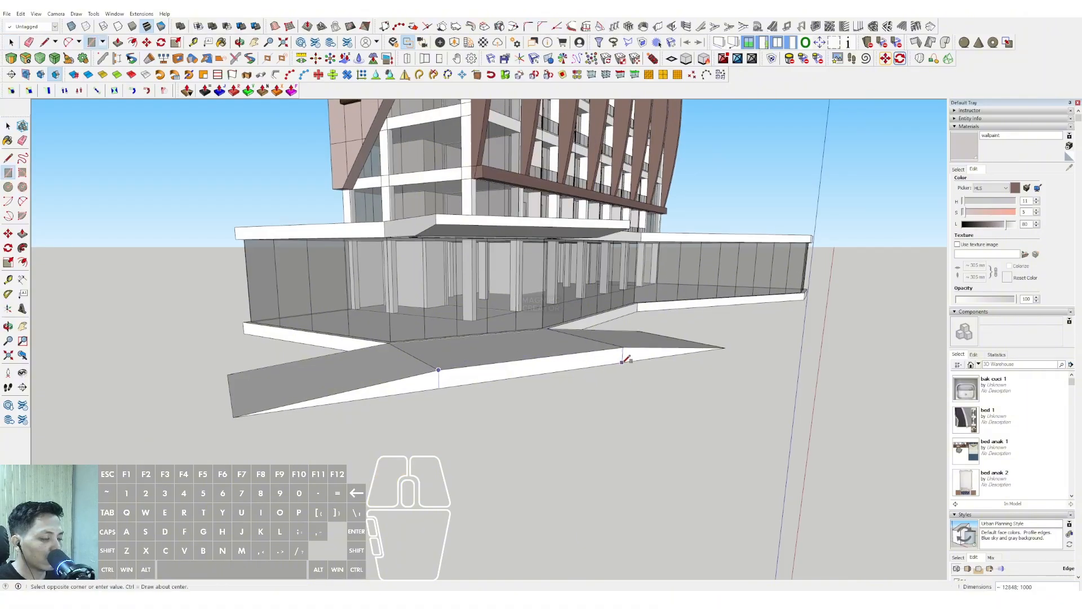
{"action": "key", "text": "shift"}
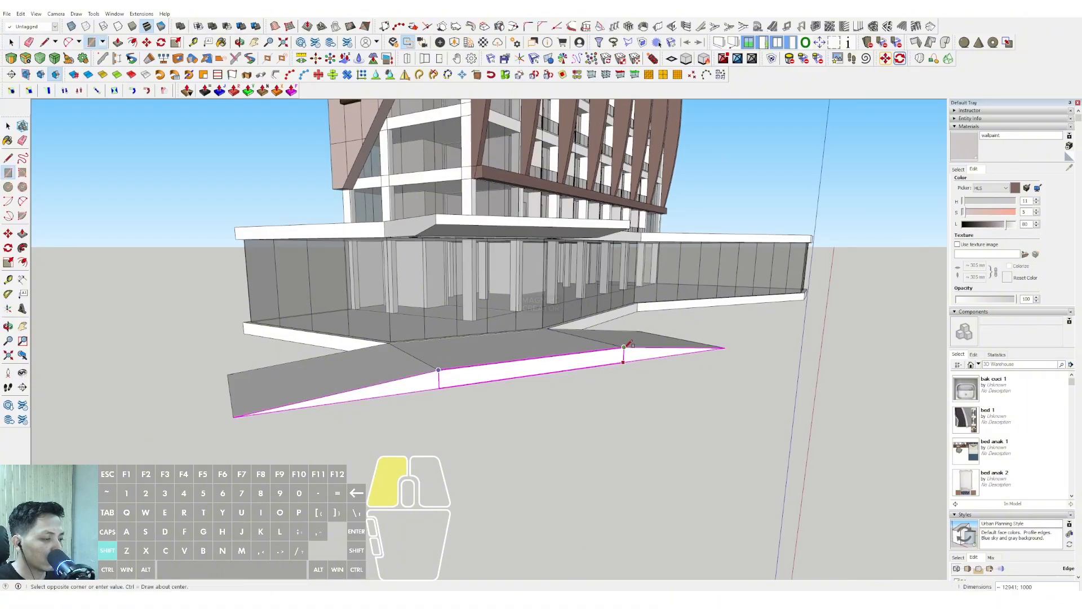
{"action": "left_click", "coordinate": [624, 346]}
{"action": "key", "text": "p"}
{"action": "left_click_drag", "start_coordinate": [648, 361], "coordinate": [685, 395]}
{"action": "key", "text": "space"}
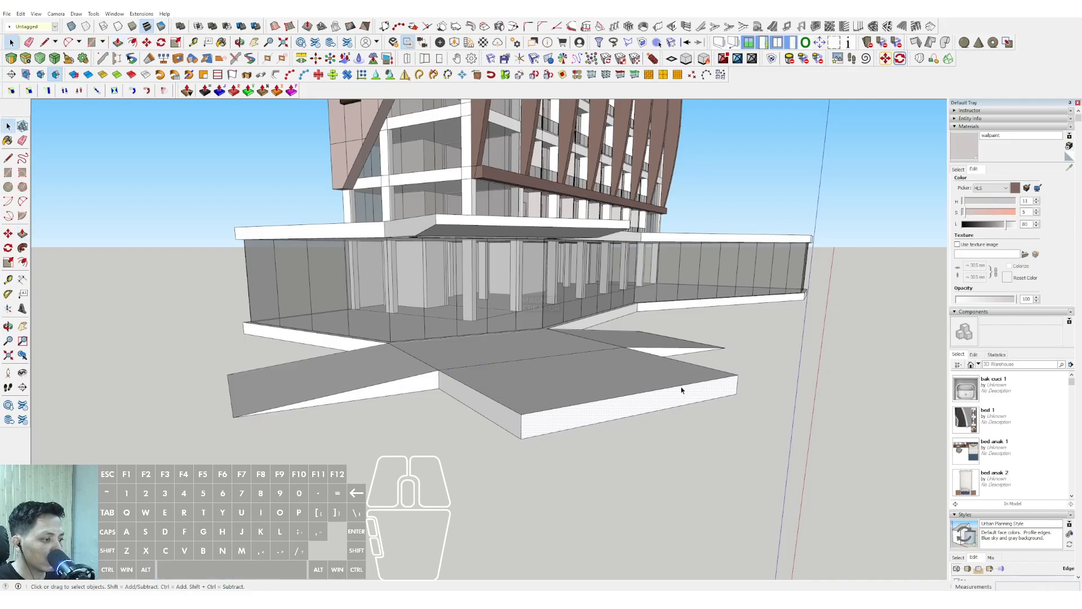
Slope the extruded block by lowering its outer top edge to the ground.
{"action": "left_click", "coordinate": [681, 390]}
{"action": "key", "text": "m"}
{"action": "key", "text": "ctrl"}
{"action": "left_click", "coordinate": [681, 391]}
{"action": "scroll", "coordinate": [681, 395], "scroll_direction": "up", "scroll_amount": 3}
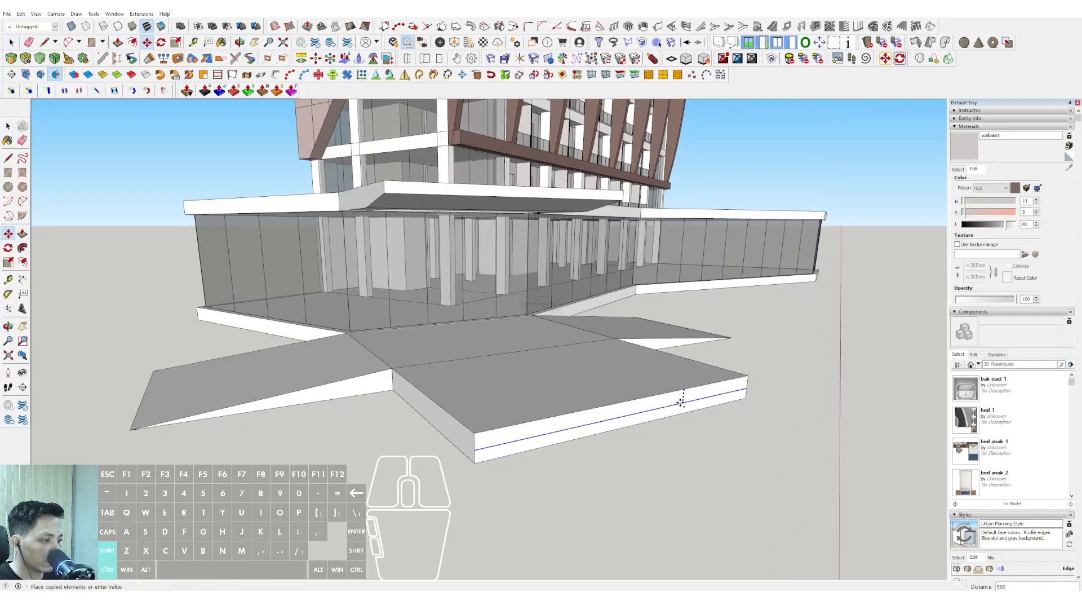
{"action": "key", "text": "ctrl"}
{"action": "left_click", "coordinate": [681, 412]}
{"action": "key", "text": "space"}
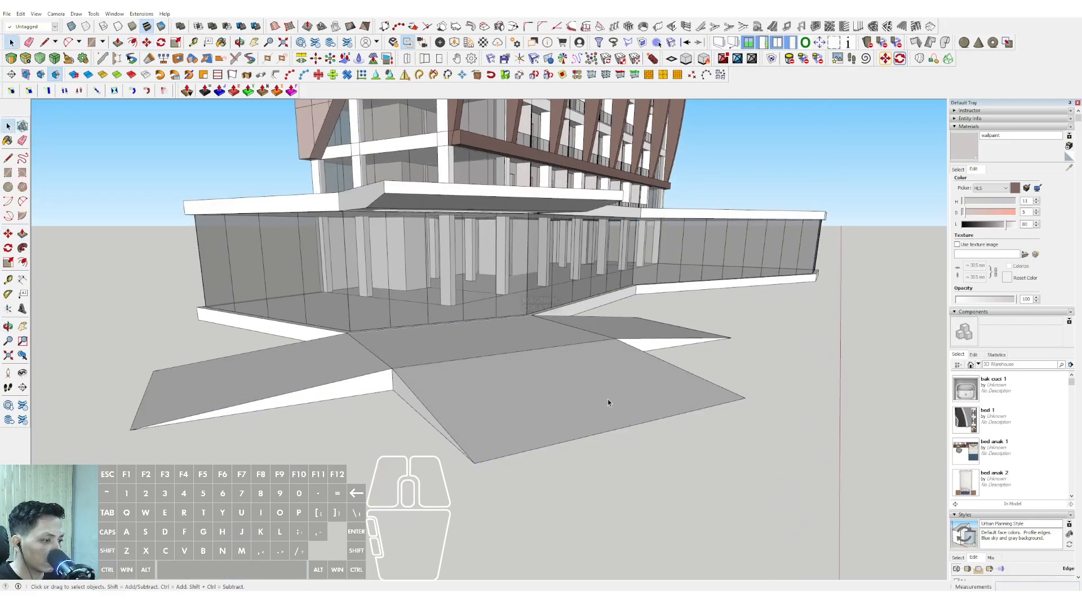
Make the sloped block a group and paint it with Grass Light Green from the Landscaping, Fencing and Vegetation materials.
{"action": "triple_click", "coordinate": [609, 403]}
{"action": "right_click", "coordinate": [609, 405]}
{"action": "left_click", "coordinate": [648, 257]}
{"action": "left_click", "coordinate": [958, 169]}
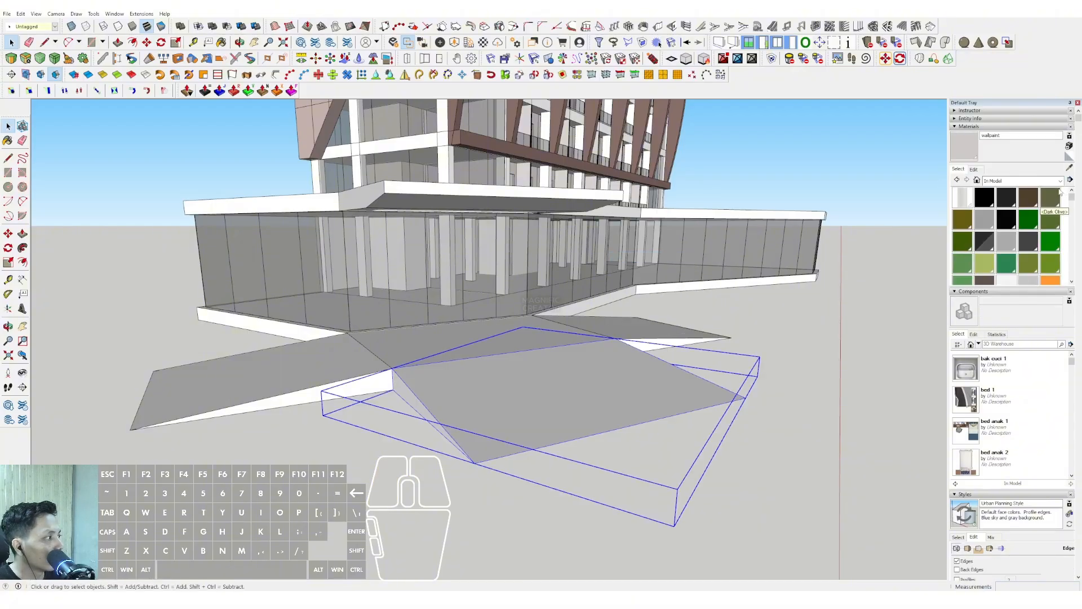
{"action": "left_click", "coordinate": [1059, 181]}
{"action": "left_click", "coordinate": [1004, 229]}
{"action": "left_click", "coordinate": [1059, 181]}
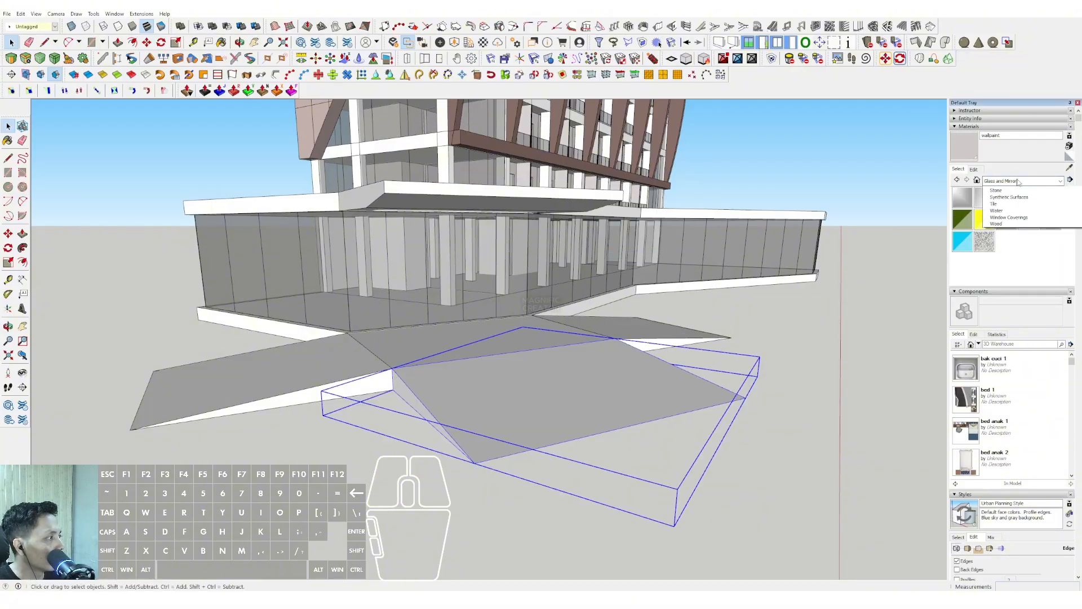
{"action": "left_click", "coordinate": [1003, 228]}
{"action": "left_click", "coordinate": [1006, 233]}
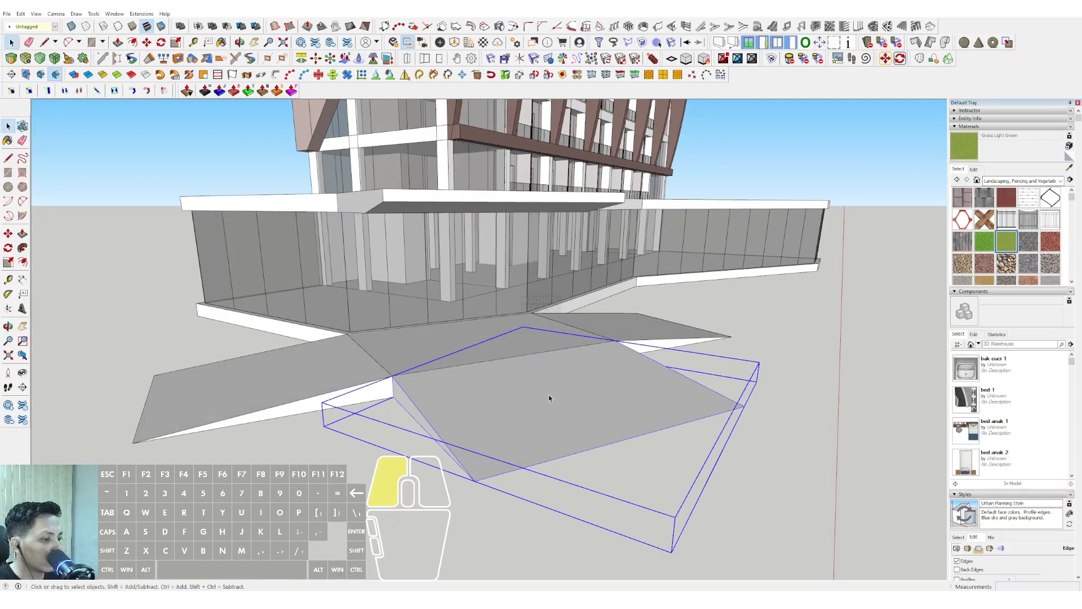
{"action": "mouse_move", "coordinate": [549, 394]}
{"action": "middle_mouse_down"}
{"action": "mouse_move", "coordinate": [568, 406]}
{"action": "mouse_move", "coordinate": [570, 363]}
{"action": "mouse_move", "coordinate": [704, 363]}
{"action": "mouse_move", "coordinate": [555, 351]}
{"action": "middle_mouse_up"}
{"action": "left_click", "coordinate": [567, 406]}
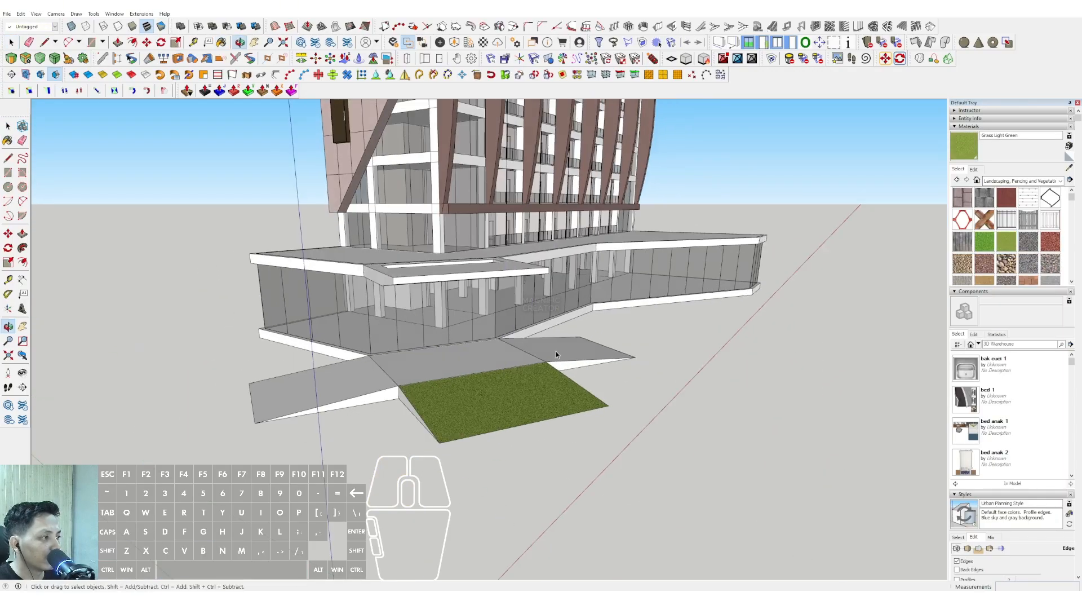
Paint the entrance slab and its ramps with Blacktop Old 02 from the Asphalt and Concrete materials.
{"action": "left_click", "coordinate": [1061, 181]}
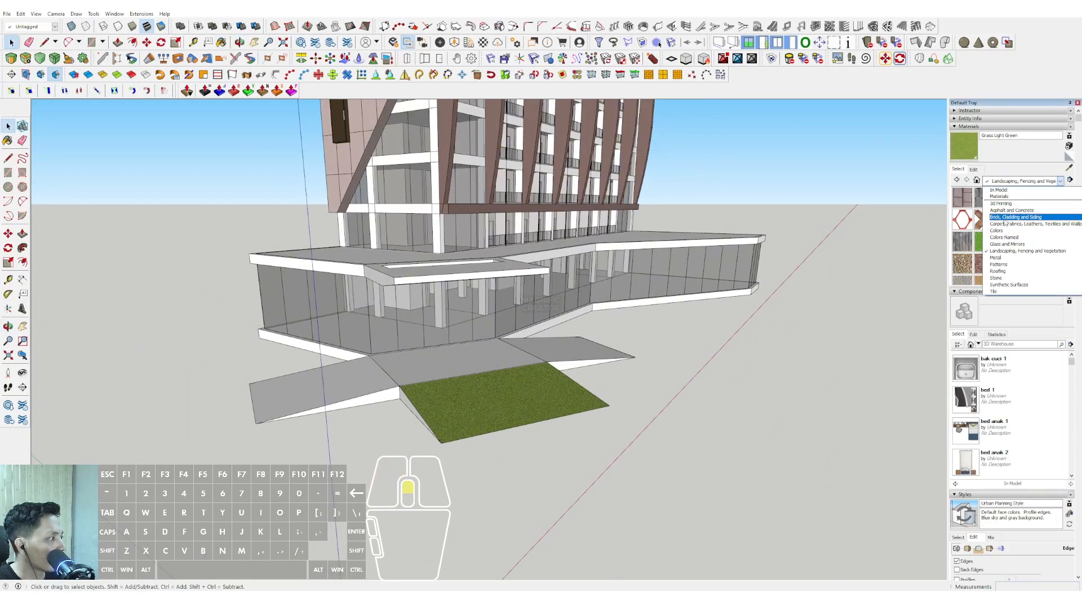
{"action": "left_click", "coordinate": [1003, 220]}
{"action": "left_click", "coordinate": [1025, 202]}
{"action": "left_click", "coordinate": [451, 361]}
{"action": "mouse_move", "coordinate": [451, 361]}
{"action": "middle_mouse_down"}
{"action": "mouse_move", "coordinate": [399, 356]}
{"action": "mouse_move", "coordinate": [484, 378]}
{"action": "mouse_move", "coordinate": [265, 442]}
{"action": "middle_mouse_up"}
Draw a large ground rectangle beneath and around the whole building.
{"action": "key", "text": "space"}
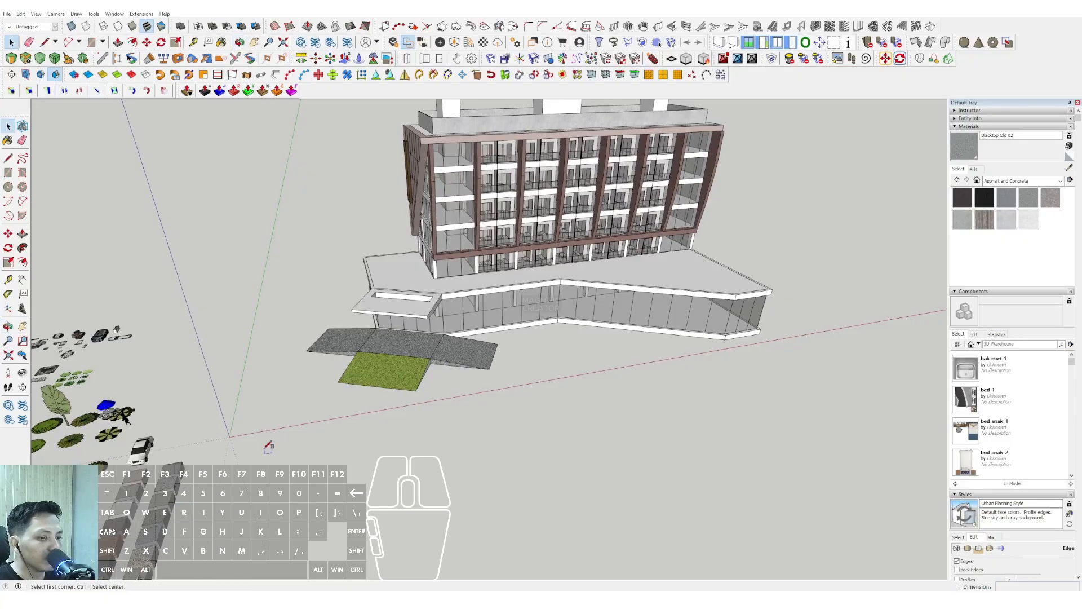
{"action": "key", "text": "r"}
{"action": "left_click", "coordinate": [269, 456]}
{"action": "left_click", "coordinate": [760, 216]}
{"action": "key", "text": "space"}
{"action": "scroll", "coordinate": [564, 353], "scroll_direction": "down", "scroll_amount": 3}
Extend the ground rectangle in front of the building by scaling it to 1.21 along the green axis.
{"action": "double_click", "coordinate": [573, 368]}
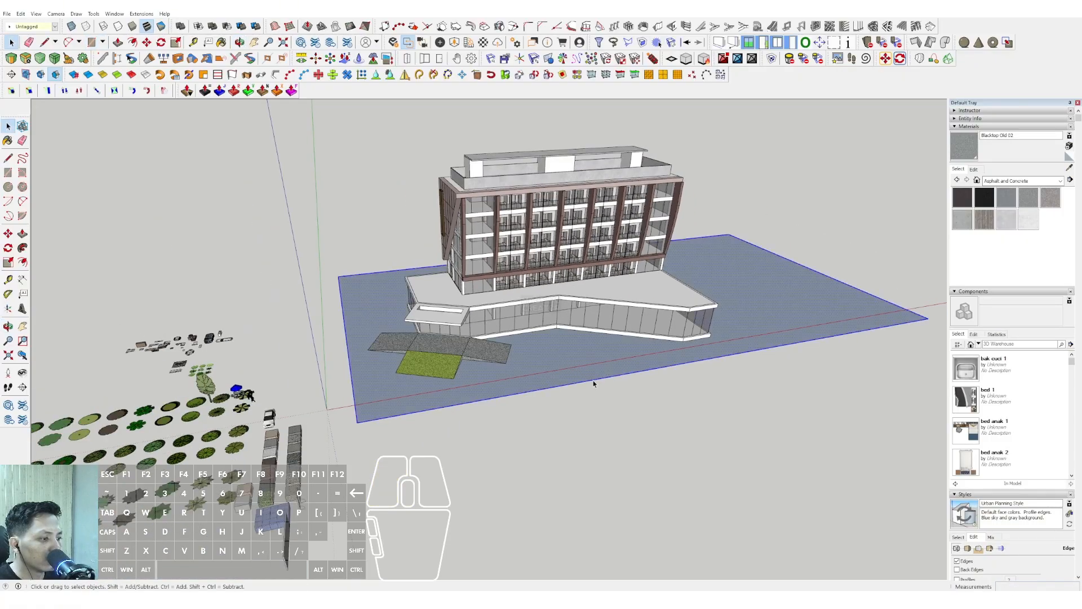
{"action": "key", "text": "s"}
{"action": "left_click", "coordinate": [692, 365]}
{"action": "left_click_drag", "start_coordinate": [698, 369], "coordinate": [752, 413]}
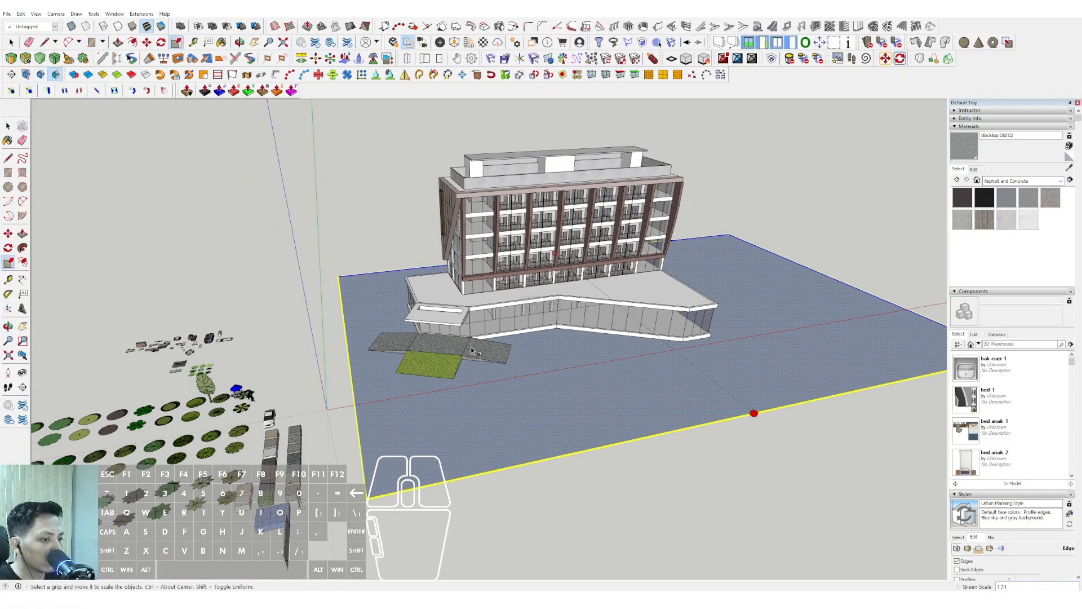
{"action": "scroll", "coordinate": [470, 342], "scroll_direction": "up", "scroll_amount": 2}
{"action": "key", "text": "space"}
Draw a closed four-sided lawn bed outline on the ground in front of the podium, beside the entrance ramp.
{"action": "middle_click_drag", "start_coordinate": [319, 350], "coordinate": [480, 411]}
{"action": "scroll", "coordinate": [440, 294], "scroll_direction": "up", "scroll_amount": 3}
{"action": "scroll", "coordinate": [485, 316], "scroll_direction": "down", "scroll_amount": 4}
{"action": "left_click", "coordinate": [667, 396]}
{"action": "key", "text": "d"}
{"action": "left_click", "coordinate": [469, 412]}
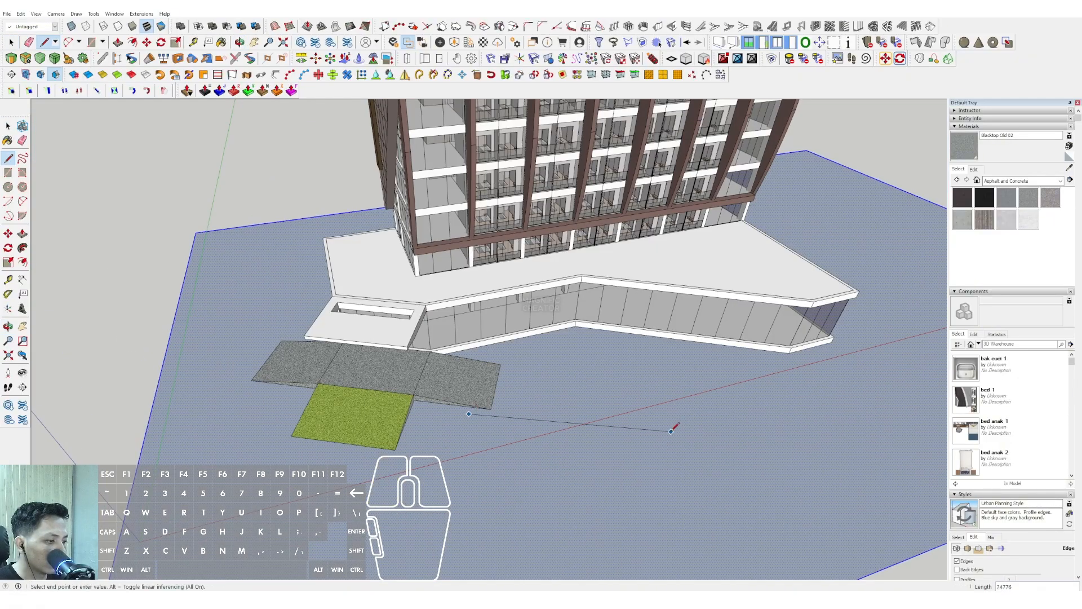
{"action": "left_click", "coordinate": [649, 429]}
{"action": "middle_click_drag", "start_coordinate": [649, 430], "coordinate": [662, 416], "text": "shift"}
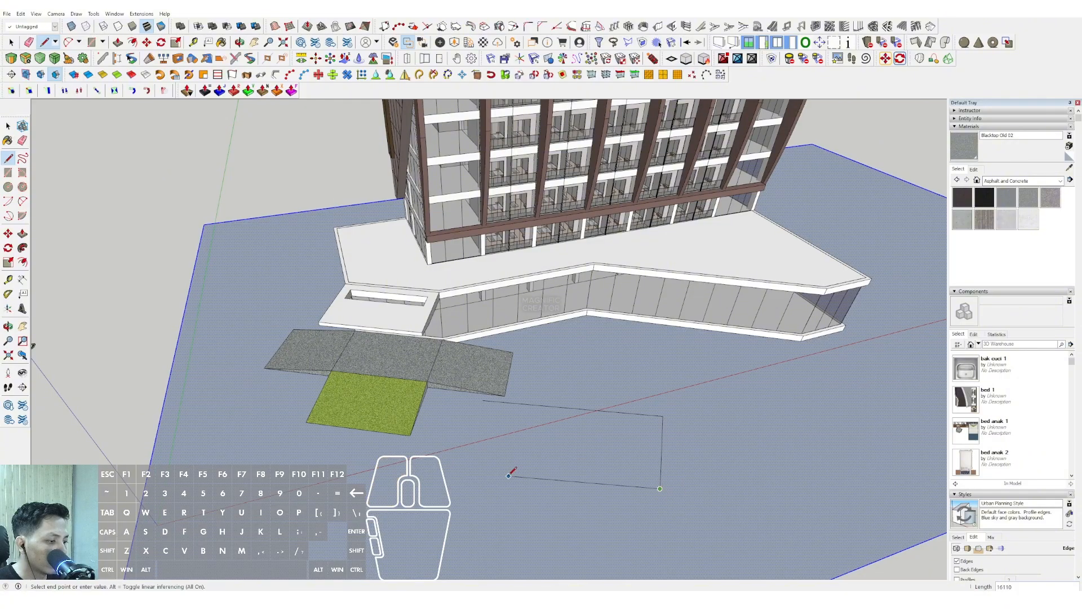
{"action": "left_click", "coordinate": [483, 399]}
Round the two outer corners of the lawn bed with arcs.
{"action": "key", "text": "space"}
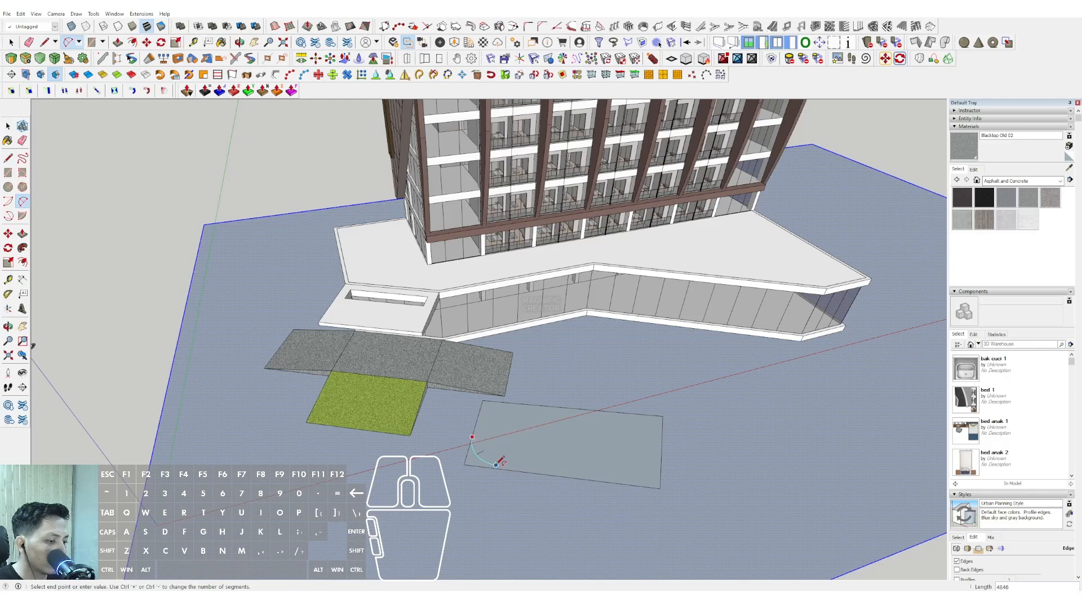
{"action": "left_click", "coordinate": [667, 452]}
{"action": "key", "text": "space"}
{"action": "middle_click_drag", "start_coordinate": [667, 452], "coordinate": [687, 394]}
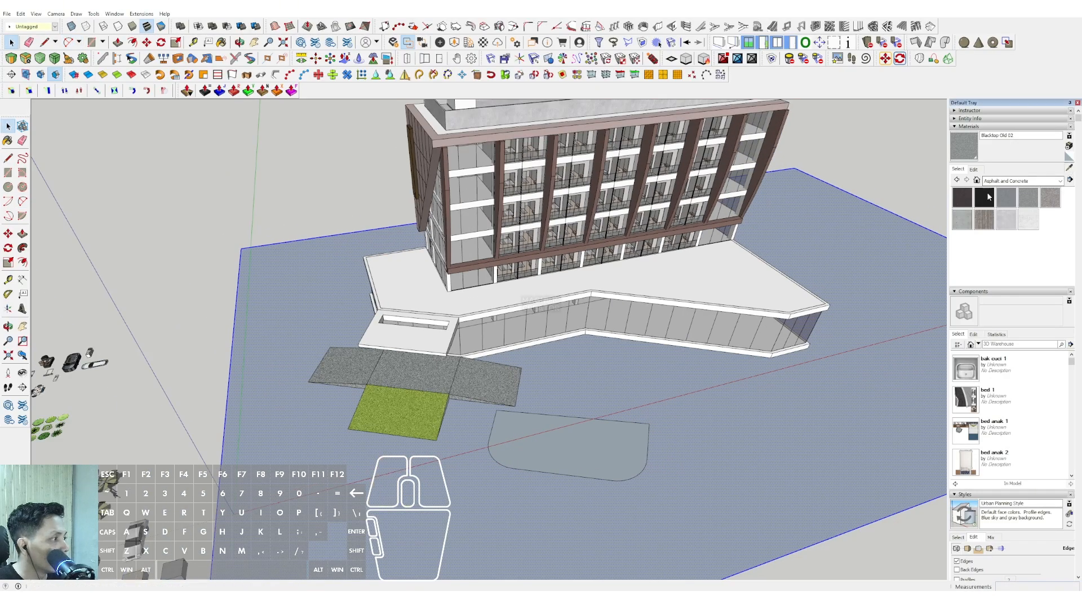
Paint the rounded lawn bed with Grass Light Green.
{"action": "left_click", "coordinate": [986, 197]}
{"action": "scroll", "coordinate": [403, 425], "scroll_direction": "up", "scroll_amount": 2}
{"action": "left_click", "coordinate": [562, 442]}
{"action": "key", "text": "space"}
{"action": "scroll", "coordinate": [597, 423], "scroll_direction": "down", "scroll_amount": 3}
{"action": "middle_click_drag", "start_coordinate": [633, 403], "coordinate": [696, 363]}
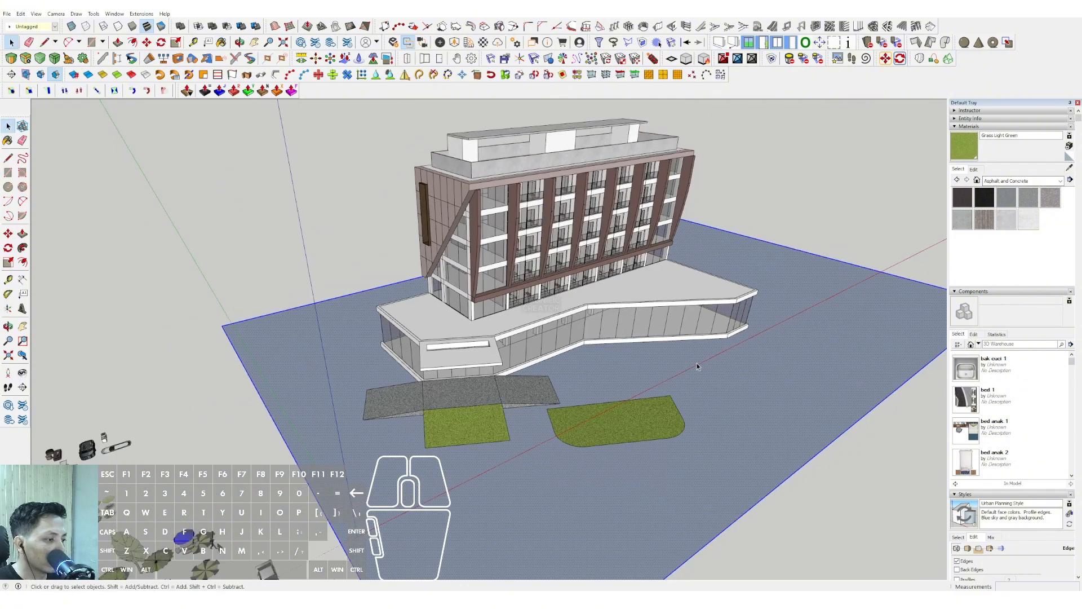
Select the ground surface together with the lawn bed and make it a group.
{"action": "double_click", "coordinate": [620, 420]}
{"action": "right_click", "coordinate": [698, 362]}
{"action": "left_click", "coordinate": [732, 181]}
Paint the ground around the lawn bed with Asphalt New from the Asphalt and Concrete materials.
{"action": "middle_click_drag", "start_coordinate": [573, 439], "coordinate": [556, 417]}
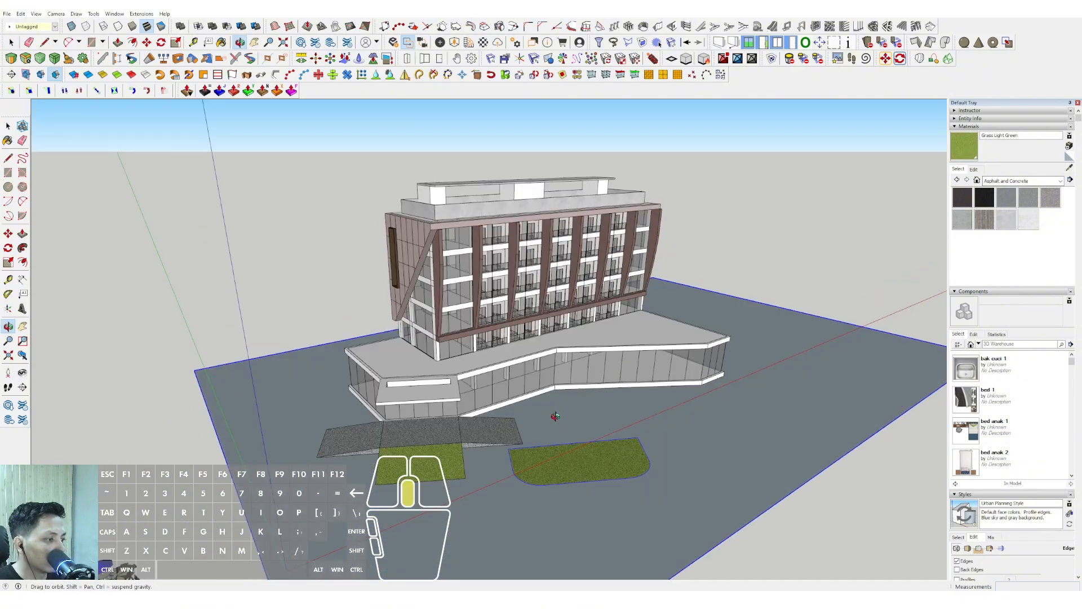
{"action": "left_click", "coordinate": [1062, 182]}
{"action": "left_click", "coordinate": [956, 247]}
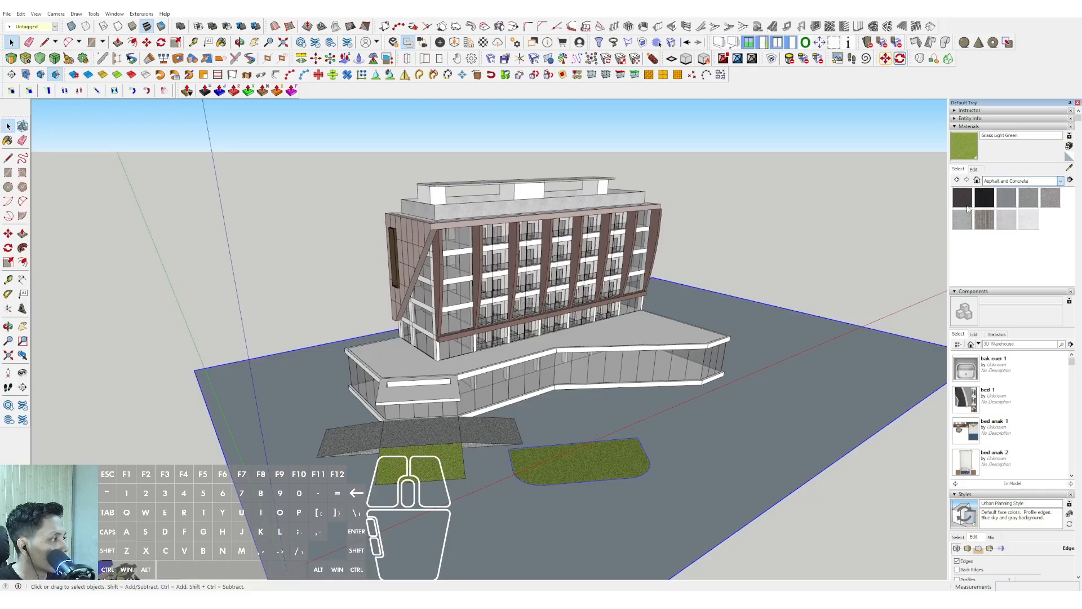
{"action": "left_click", "coordinate": [962, 203]}
{"action": "mouse_move", "coordinate": [750, 369]}
{"action": "middle_mouse_down"}
{"action": "mouse_move", "coordinate": [768, 389]}
{"action": "mouse_move", "coordinate": [676, 377]}
{"action": "middle_mouse_up"}
{"action": "left_click", "coordinate": [769, 389]}
{"action": "scroll", "coordinate": [583, 402], "scroll_direction": "up", "scroll_amount": 2}
{"action": "key", "text": "space"}
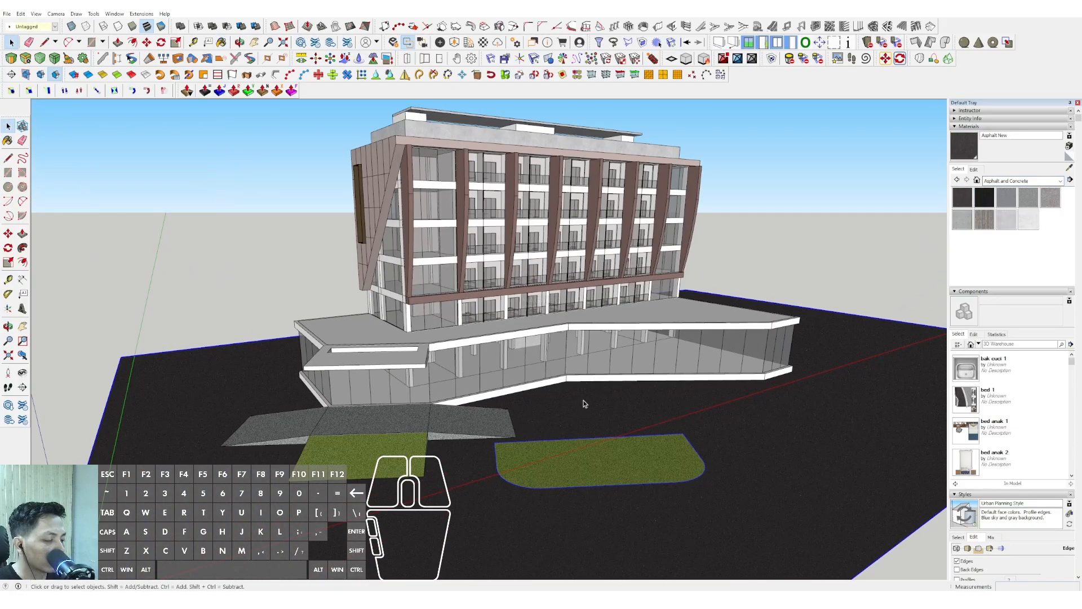
Open the ground group and outline a second lawn area between the ramp corner and the podium's angled glass front.
{"action": "mouse_move", "coordinate": [584, 402]}
{"action": "middle_mouse_down"}
{"action": "mouse_move", "coordinate": [502, 504]}
{"action": "mouse_move", "coordinate": [507, 438]}
{"action": "middle_mouse_up"}
{"action": "key", "text": "space"}
{"action": "double_click", "coordinate": [511, 390]}
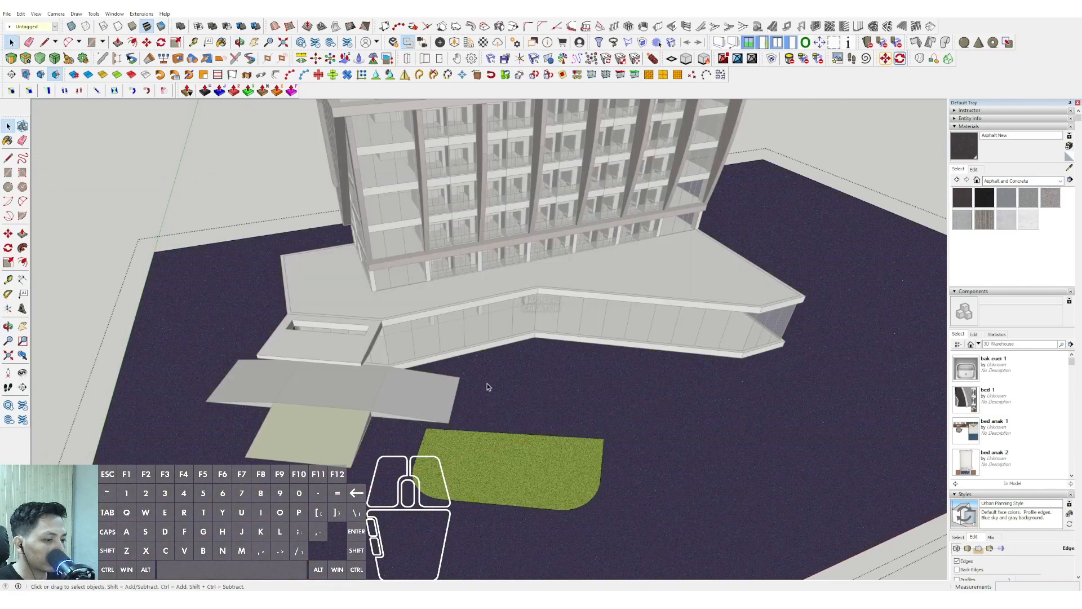
{"action": "key", "text": "l"}
{"action": "left_click", "coordinate": [460, 376]}
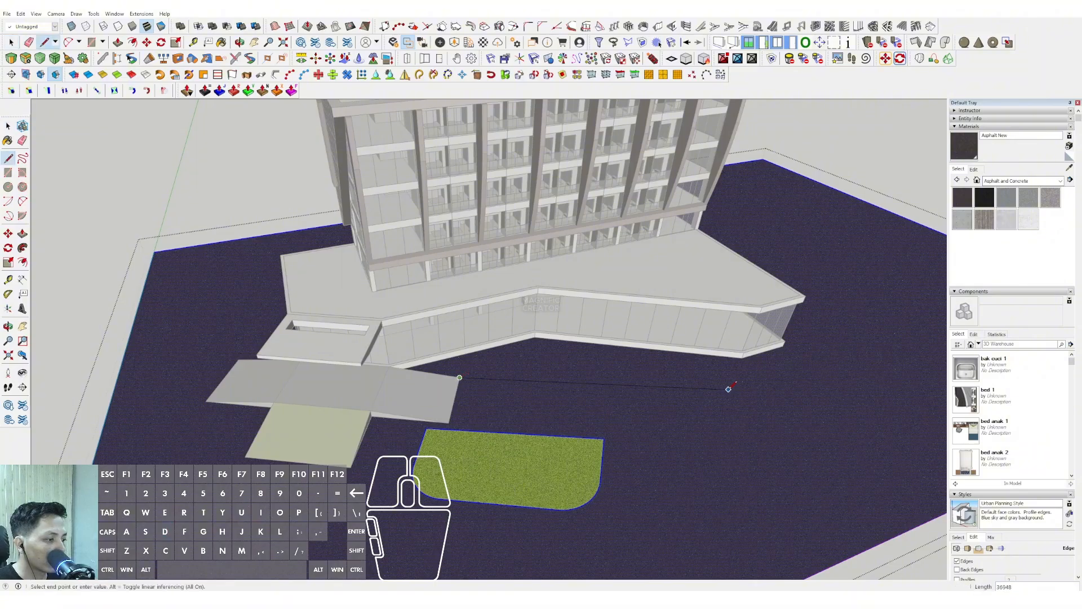
{"action": "scroll", "coordinate": [735, 391], "scroll_direction": "up", "scroll_amount": 1}
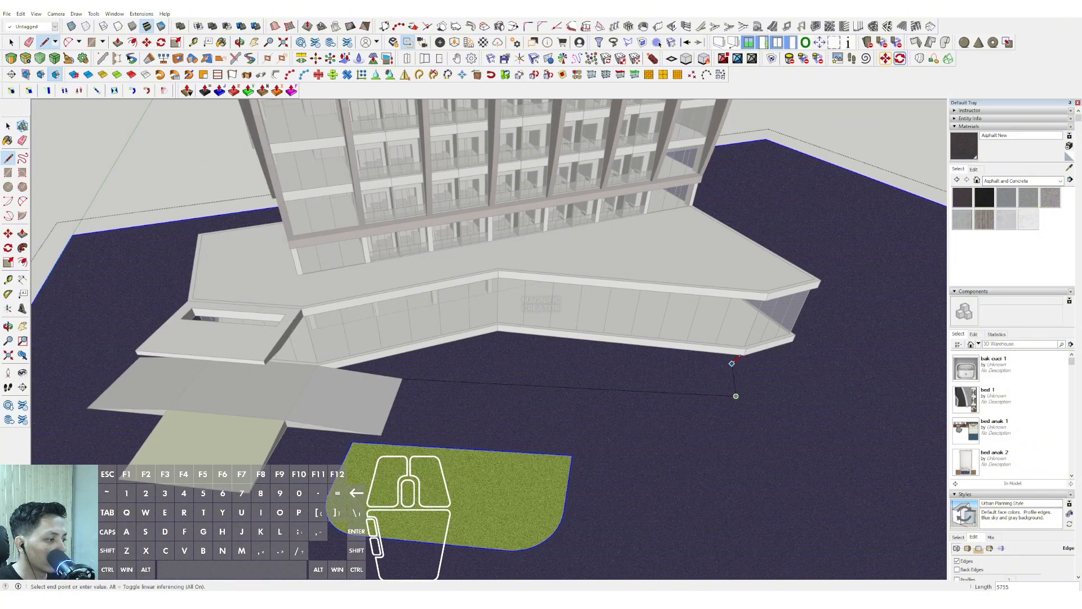
{"action": "left_click", "coordinate": [744, 354]}
{"action": "scroll", "coordinate": [498, 359], "scroll_direction": "up", "scroll_amount": 1}
{"action": "middle_click_drag", "start_coordinate": [499, 327], "coordinate": [447, 328]}
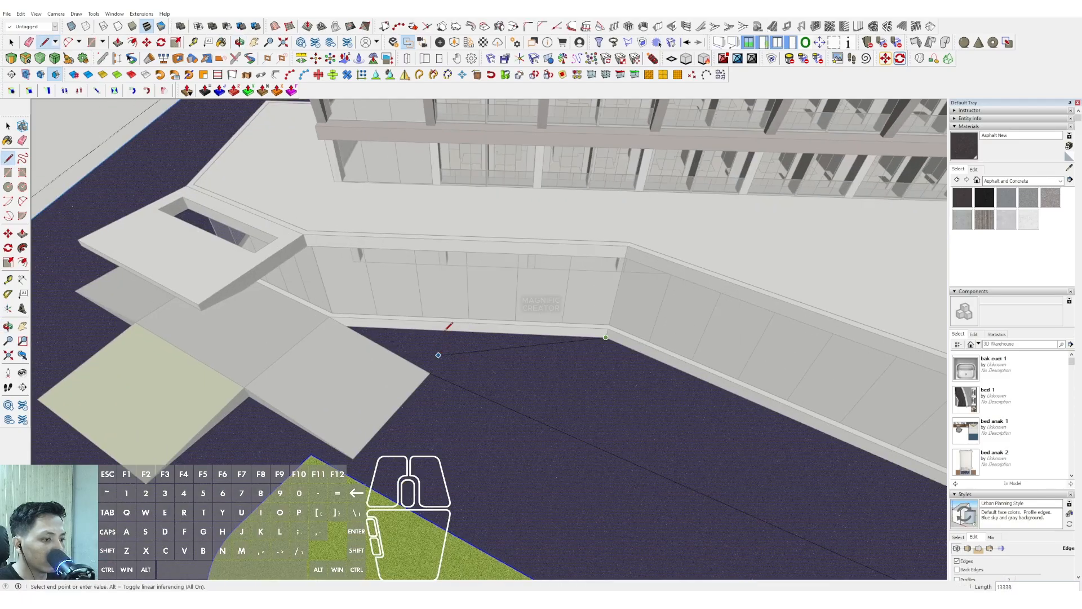
{"action": "left_click", "coordinate": [429, 373]}
Sample the grass from the lawn bed and paint the new area along the podium with Grass Light Green.
{"action": "key", "text": "space"}
{"action": "mouse_move", "coordinate": [429, 373]}
{"action": "middle_mouse_down"}
{"action": "mouse_move", "coordinate": [479, 375]}
{"action": "mouse_move", "coordinate": [625, 322]}
{"action": "middle_mouse_up"}
{"action": "key", "text": "space"}
{"action": "key", "text": "b"}
{"action": "left_click", "coordinate": [601, 430], "text": "alt"}
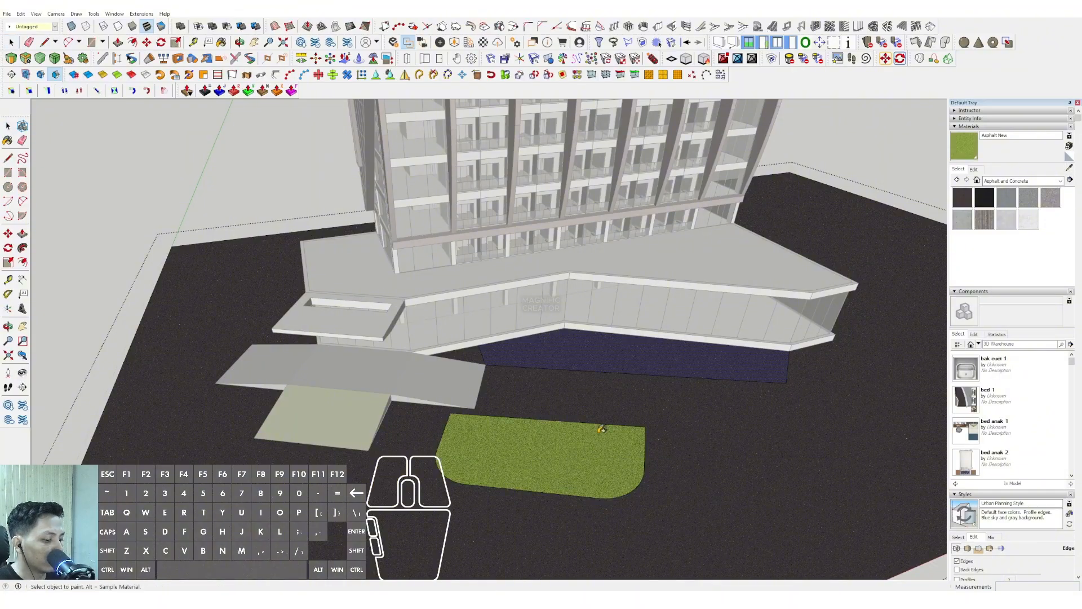
{"action": "scroll", "coordinate": [572, 336], "scroll_direction": "down", "scroll_amount": 5}
{"action": "middle_click_drag", "start_coordinate": [572, 336], "coordinate": [557, 358]}
{"action": "scroll", "coordinate": [558, 359], "scroll_direction": "up", "scroll_amount": 4}
{"action": "scroll", "coordinate": [563, 354], "scroll_direction": "down", "scroll_amount": 1}
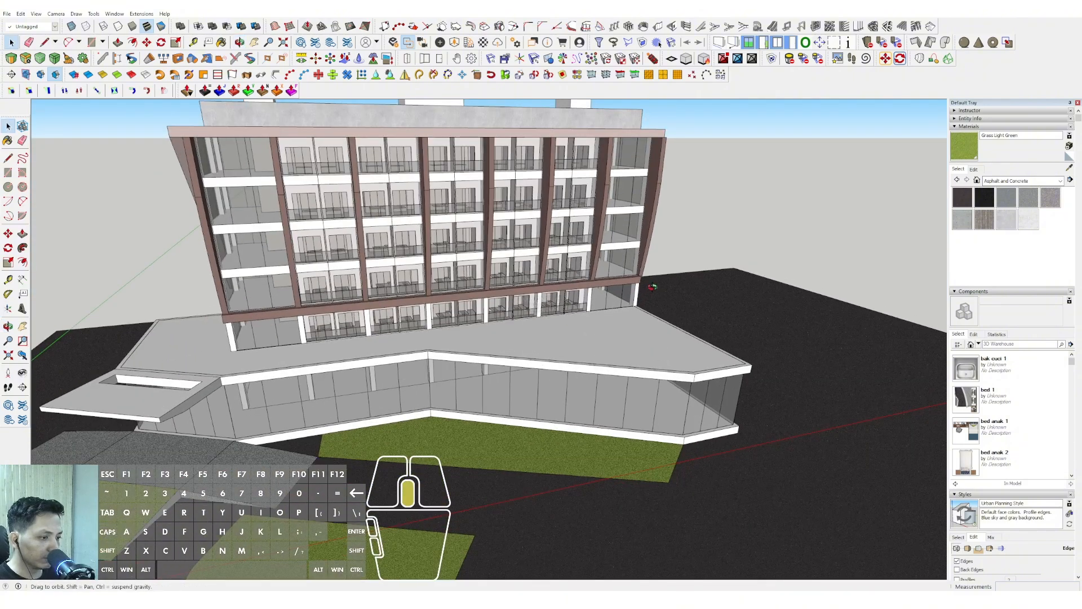
Open the podium group and divide its roof face with a line about 11,065 mm long from front edge to tower.
{"action": "middle_click_drag", "start_coordinate": [652, 288], "coordinate": [496, 301]}
{"action": "scroll", "coordinate": [319, 387], "scroll_direction": "down", "scroll_amount": 3}
{"action": "middle_click_drag", "start_coordinate": [319, 387], "coordinate": [621, 331]}
{"action": "scroll", "coordinate": [621, 334], "scroll_direction": "up", "scroll_amount": 5}
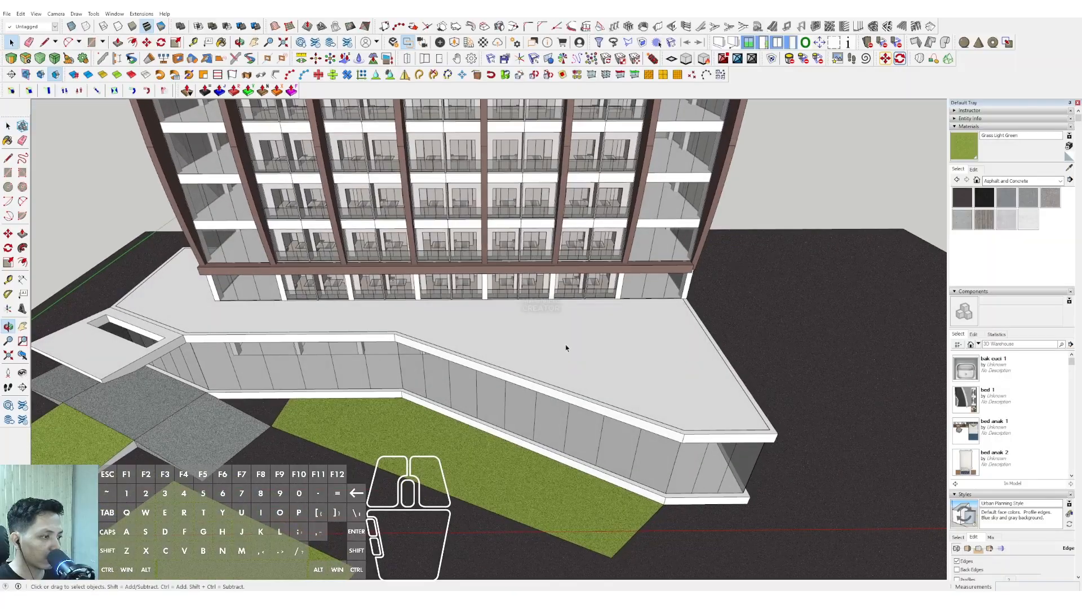
{"action": "left_click", "coordinate": [558, 347]}
{"action": "middle_click_drag", "start_coordinate": [560, 348], "coordinate": [590, 393]}
{"action": "scroll", "coordinate": [491, 389], "scroll_direction": "up", "scroll_amount": 1}
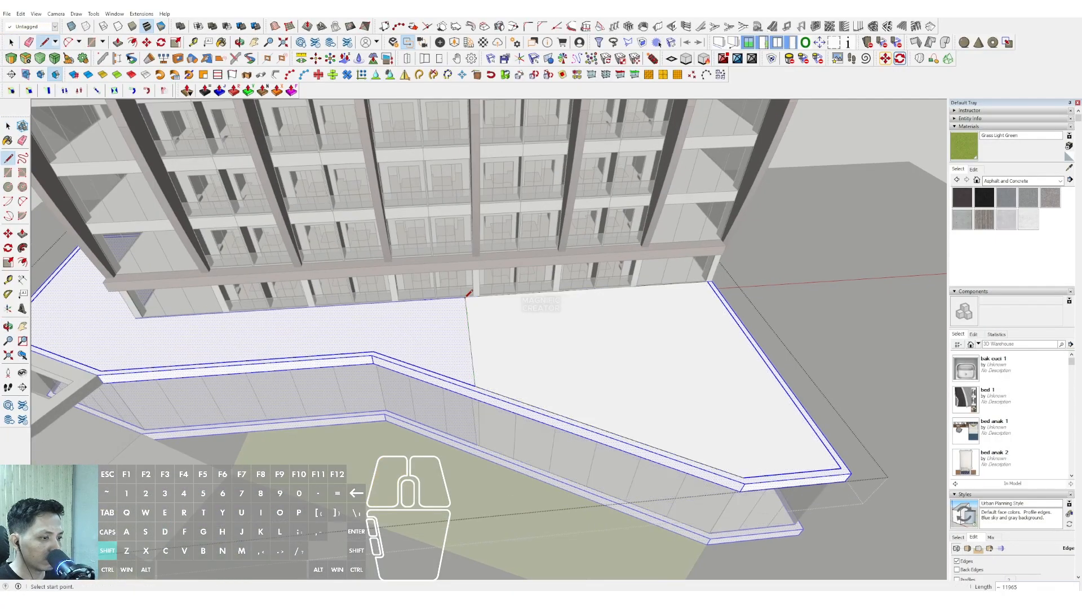
{"action": "key", "text": "space"}
Offset the outline of the podium roof section farthest from the entrance canopy inward.
{"action": "scroll", "coordinate": [592, 357], "scroll_direction": "down", "scroll_amount": 1}
{"action": "left_click", "coordinate": [593, 357]}
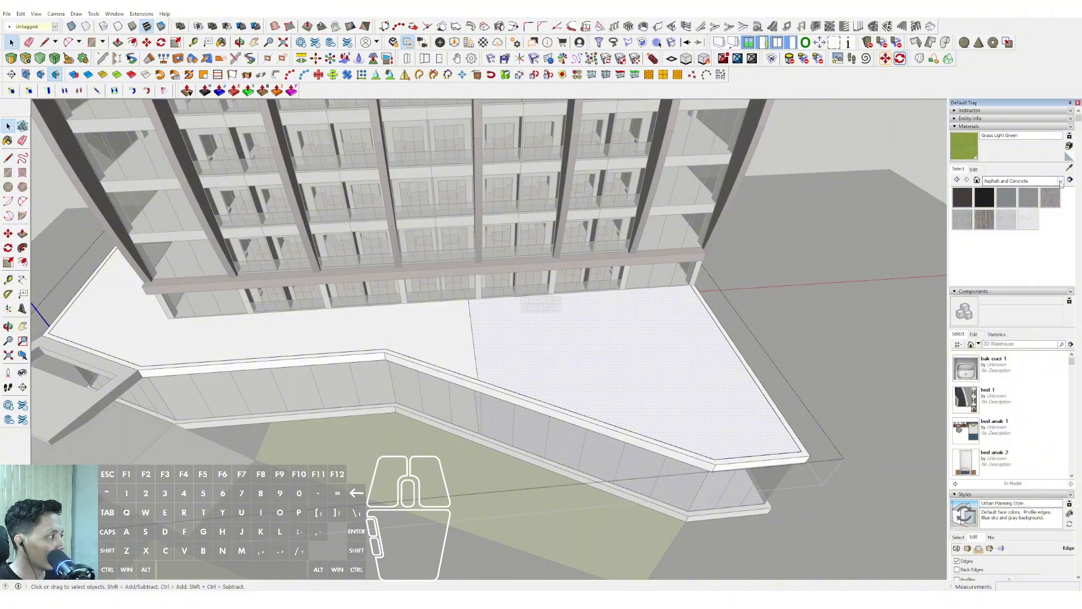
{"action": "left_click", "coordinate": [1060, 181]}
{"action": "key", "text": "f"}
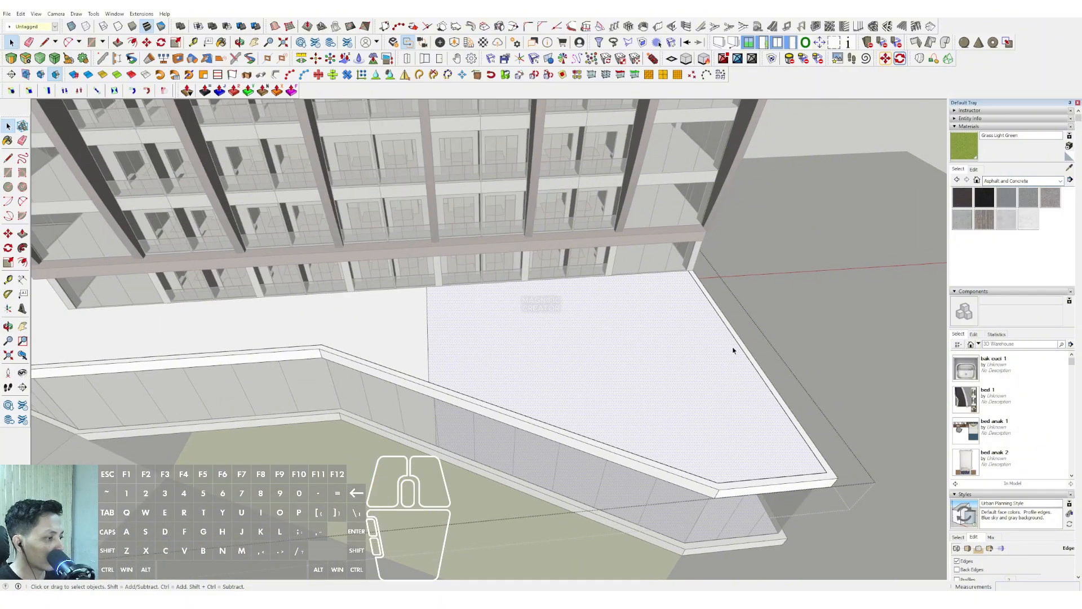
{"action": "left_click", "coordinate": [733, 350]}
{"action": "left_click", "coordinate": [715, 355]}
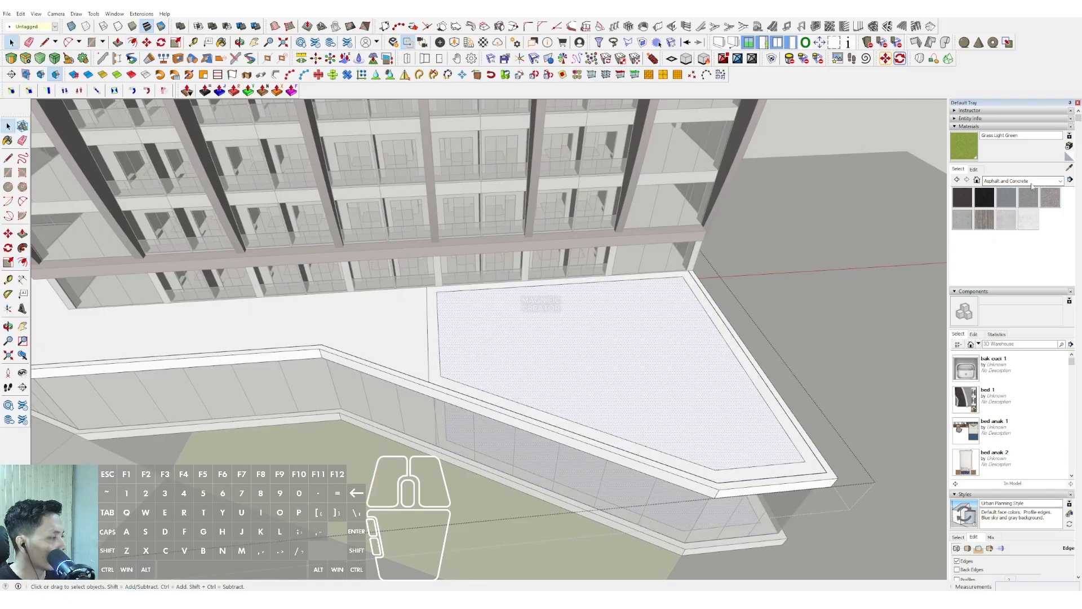
Try painting the inset podium roof section with Beadboard from the Brick, Cladding and Siding materials.
{"action": "left_click", "coordinate": [1060, 180]}
{"action": "left_click", "coordinate": [1007, 219]}
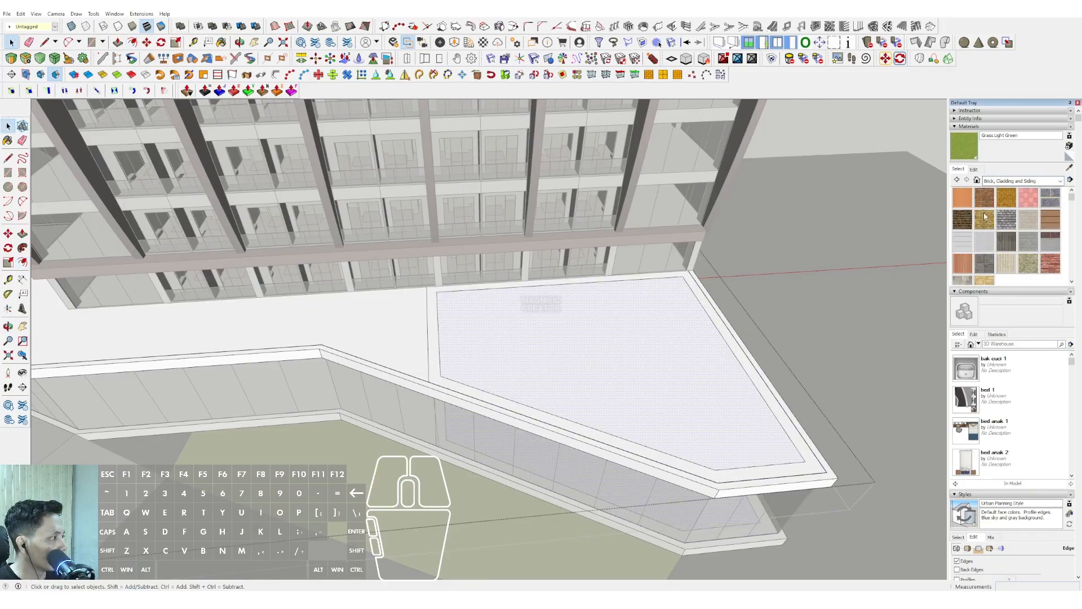
{"action": "left_click", "coordinate": [963, 197]}
{"action": "left_click", "coordinate": [620, 354]}
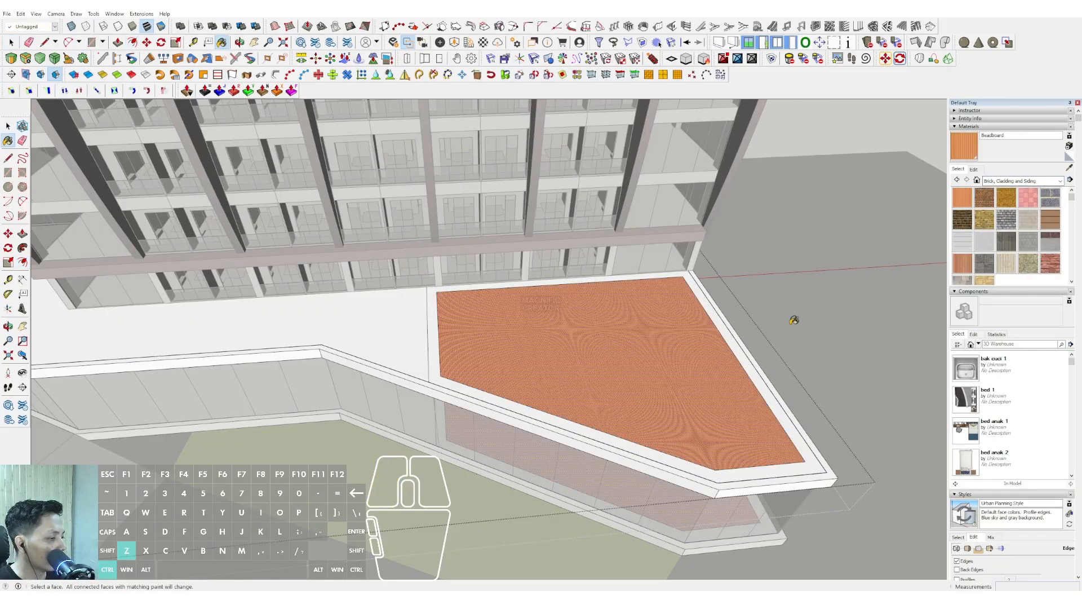
{"action": "key", "text": "ctrl+z"}
{"action": "key", "text": "space"}
{"action": "key", "text": "ctrl+z"}
Explode the podium component, reopen its roof geometry and paint the inset roof section with Modern Siding.
{"action": "right_click", "coordinate": [679, 323]}
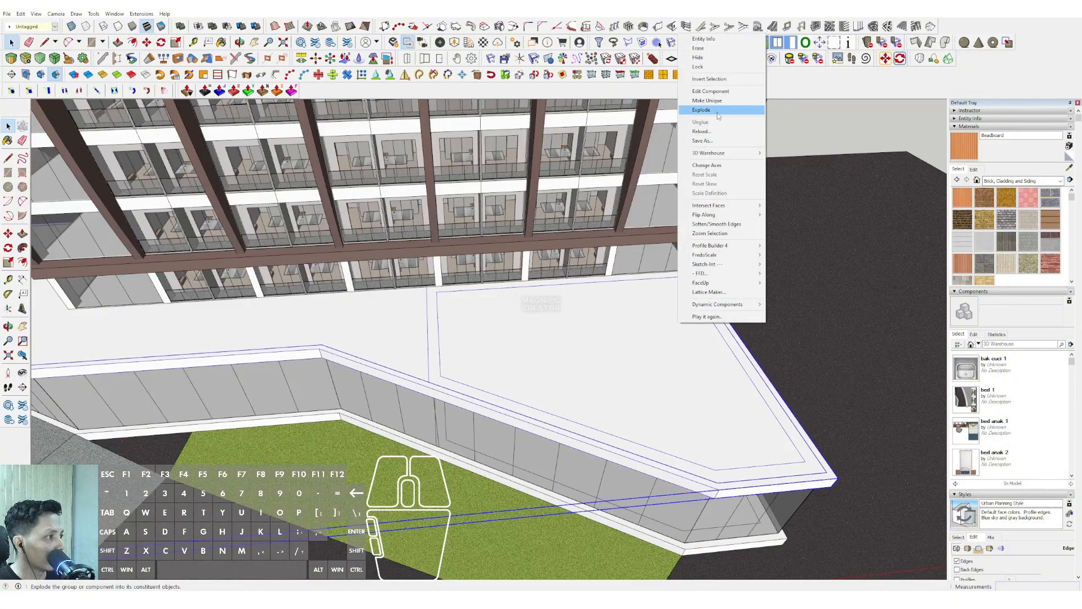
{"action": "left_click", "coordinate": [719, 112]}
{"action": "left_click", "coordinate": [960, 265]}
{"action": "key", "text": "space"}
{"action": "middle_click_drag", "start_coordinate": [671, 350], "coordinate": [701, 339]}
{"action": "double_click", "coordinate": [672, 337]}
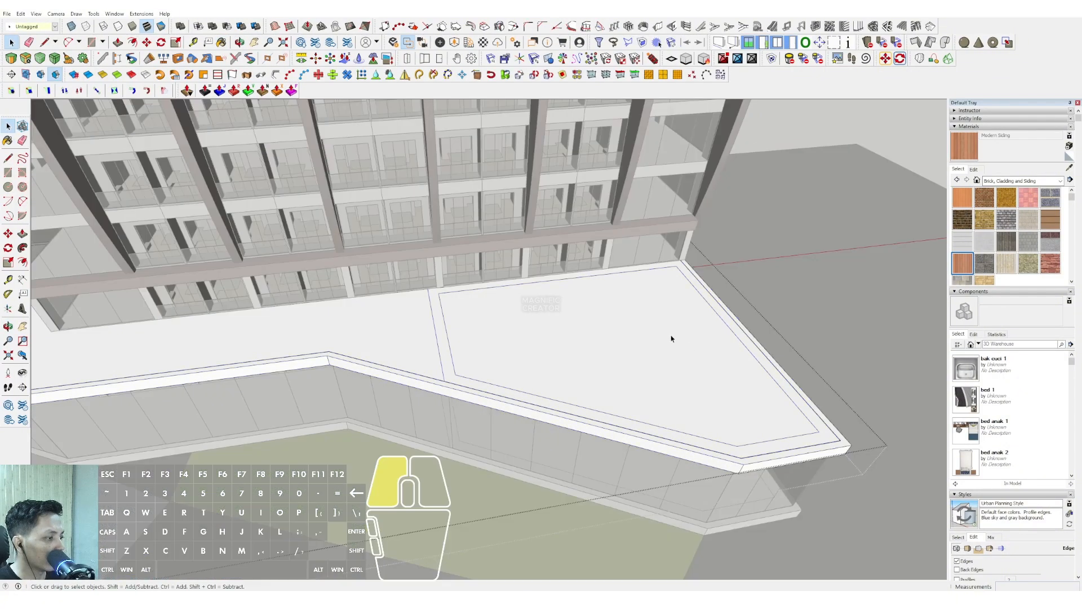
{"action": "left_click", "coordinate": [676, 325]}
{"action": "key", "text": "b"}
{"action": "left_click", "coordinate": [673, 320]}
{"action": "key", "text": "space"}
{"action": "scroll", "coordinate": [673, 320], "scroll_direction": "down", "scroll_amount": 2}
{"action": "left_click", "coordinate": [780, 144]}
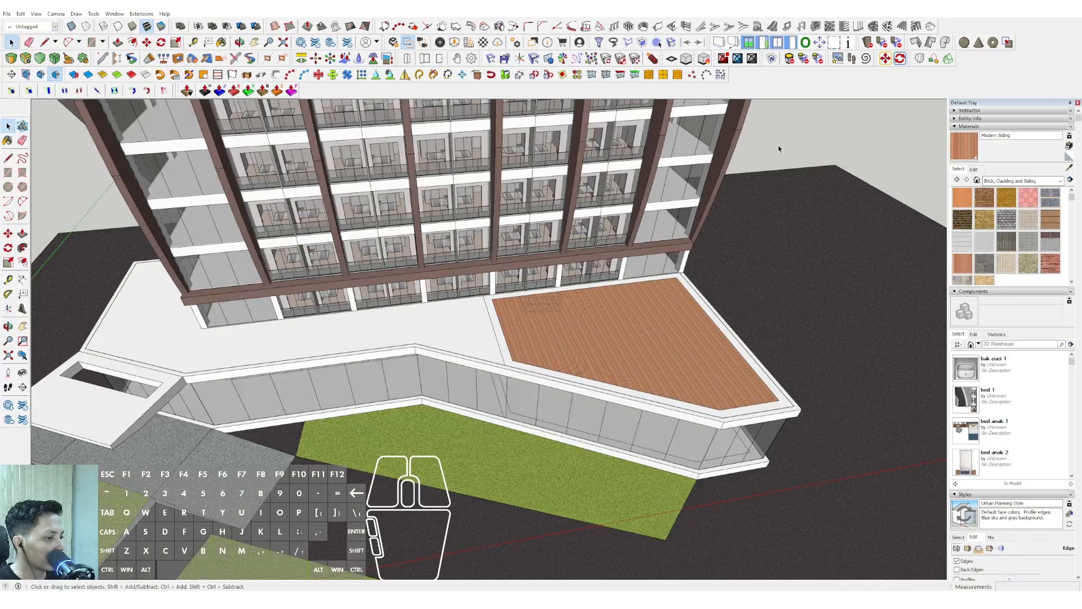
Offset the wood deck's outer edges into a thin strip and close its tower-side end nearest the entrance canopy.
{"action": "scroll", "coordinate": [679, 360], "scroll_direction": "up", "scroll_amount": 2}
{"action": "middle_click_drag", "start_coordinate": [684, 361], "coordinate": [665, 370]}
{"action": "scroll", "coordinate": [466, 353], "scroll_direction": "up", "scroll_amount": 1}
{"action": "key", "text": "l"}
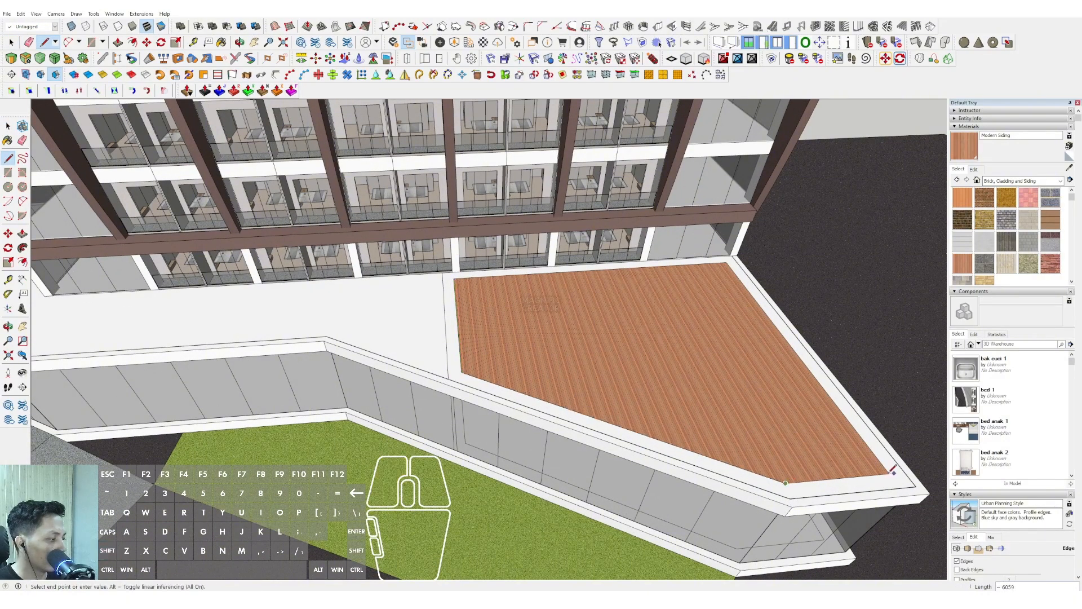
{"action": "key", "text": "space"}
{"action": "scroll", "coordinate": [732, 273], "scroll_direction": "up", "scroll_amount": 1}
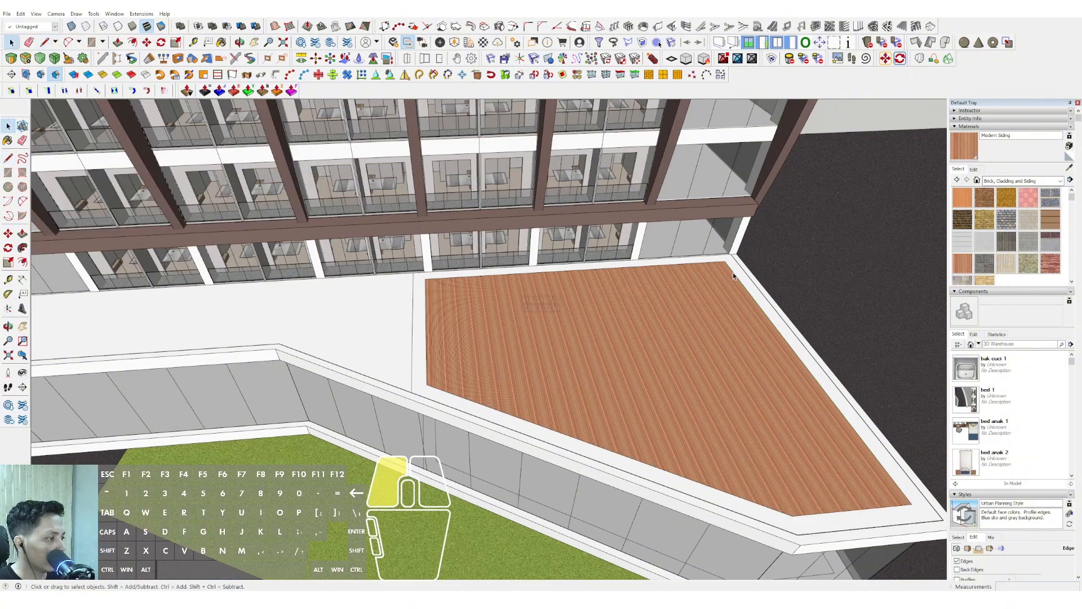
{"action": "scroll", "coordinate": [420, 322], "scroll_direction": "up", "scroll_amount": 2}
{"action": "key", "text": "l"}
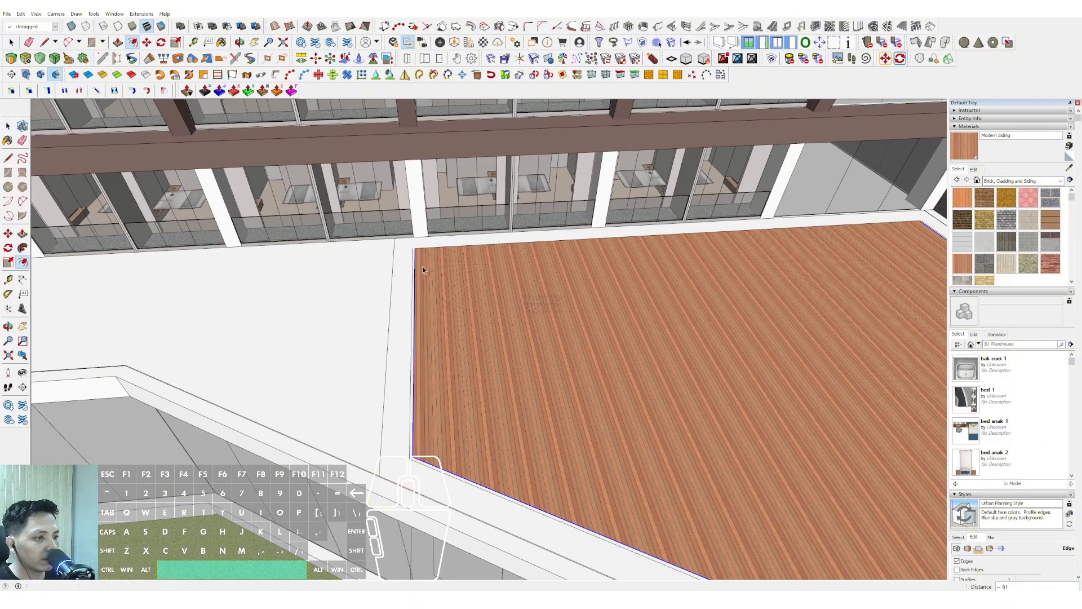
{"action": "scroll", "coordinate": [414, 251], "scroll_direction": "up", "scroll_amount": 2}
{"action": "left_click", "coordinate": [414, 249]}
{"action": "scroll", "coordinate": [431, 263], "scroll_direction": "down", "scroll_amount": 3}
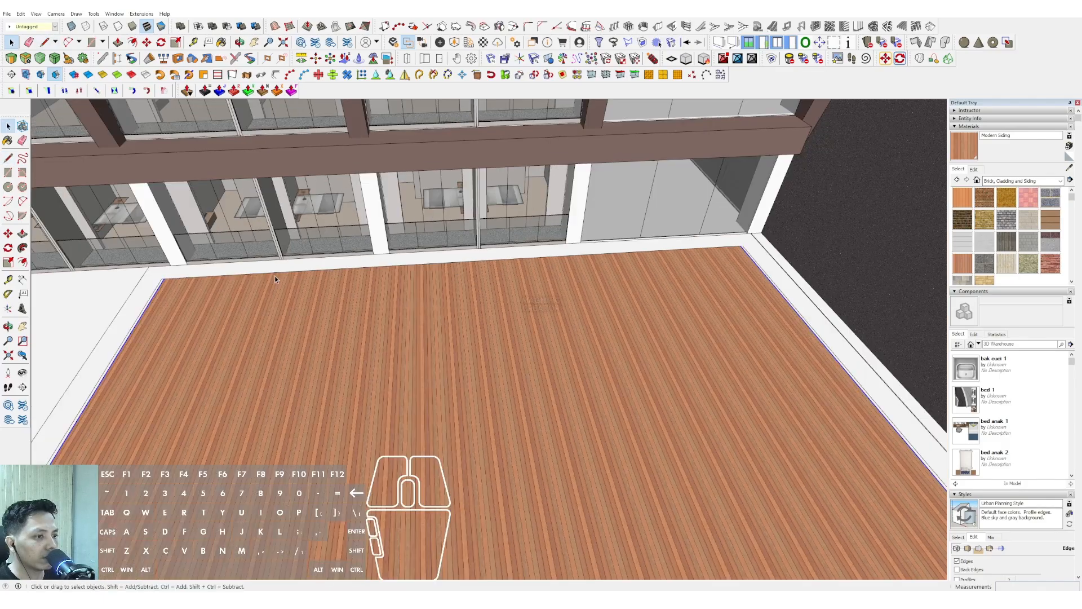
Close the strip's other end with a short line where the deck meets the tower's far corner.
{"action": "scroll", "coordinate": [586, 281], "scroll_direction": "up", "scroll_amount": 3}
{"action": "scroll", "coordinate": [594, 275], "scroll_direction": "down", "scroll_amount": 3}
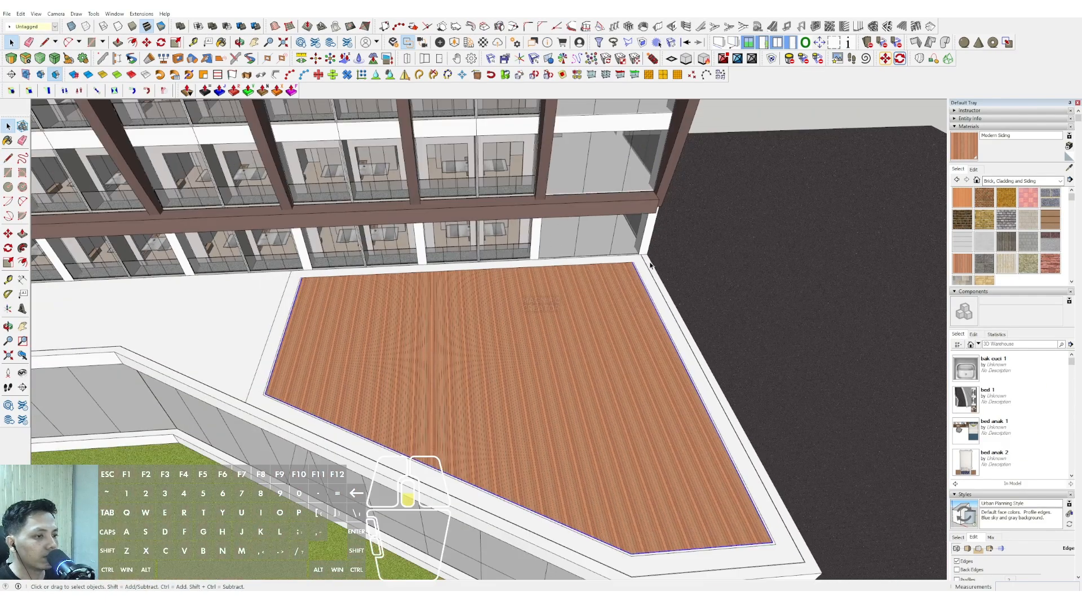
{"action": "middle_click_drag", "start_coordinate": [519, 331], "coordinate": [483, 389]}
{"action": "scroll", "coordinate": [627, 296], "scroll_direction": "up", "scroll_amount": 3}
{"action": "scroll", "coordinate": [631, 299], "scroll_direction": "up", "scroll_amount": 5}
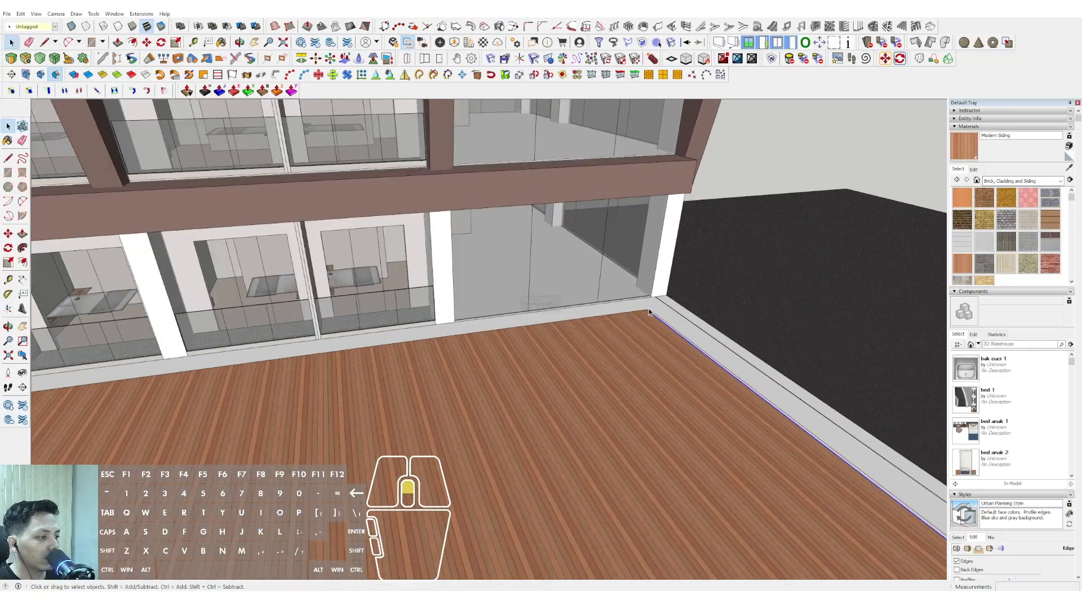
{"action": "key", "text": "l"}
{"action": "left_click", "coordinate": [646, 306]}
{"action": "key", "text": "space"}
{"action": "scroll", "coordinate": [620, 304], "scroll_direction": "down", "scroll_amount": 10}
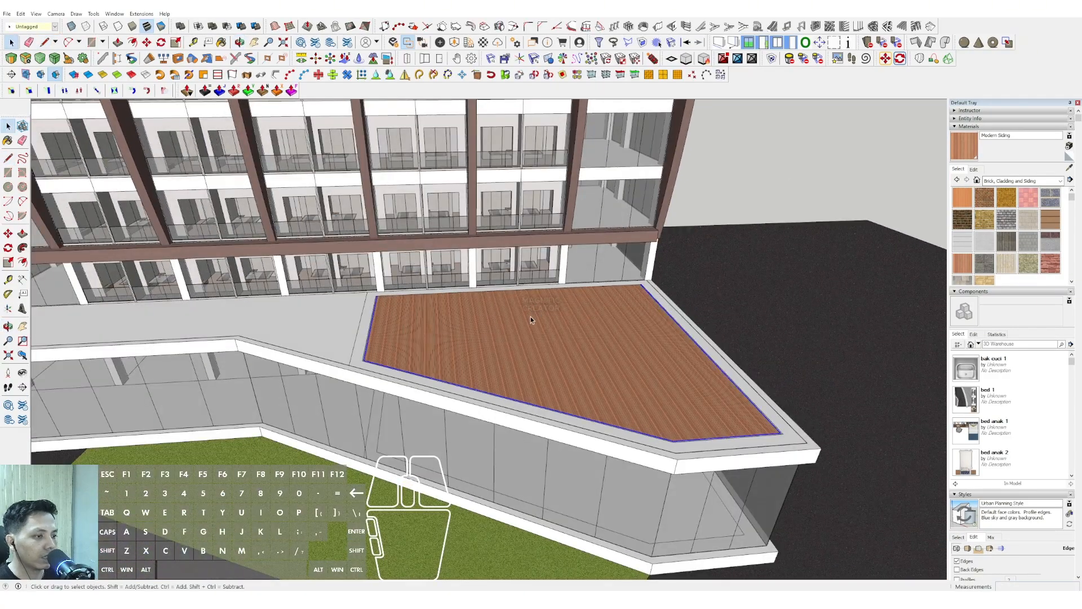
Pull the thin strip around the deck up 1200 mm to form a railing.
{"action": "mouse_move", "coordinate": [560, 299]}
{"action": "middle_mouse_down"}
{"action": "mouse_move", "coordinate": [613, 271]}
{"action": "mouse_move", "coordinate": [560, 285]}
{"action": "middle_mouse_up"}
{"action": "scroll", "coordinate": [569, 313], "scroll_direction": "up", "scroll_amount": 4}
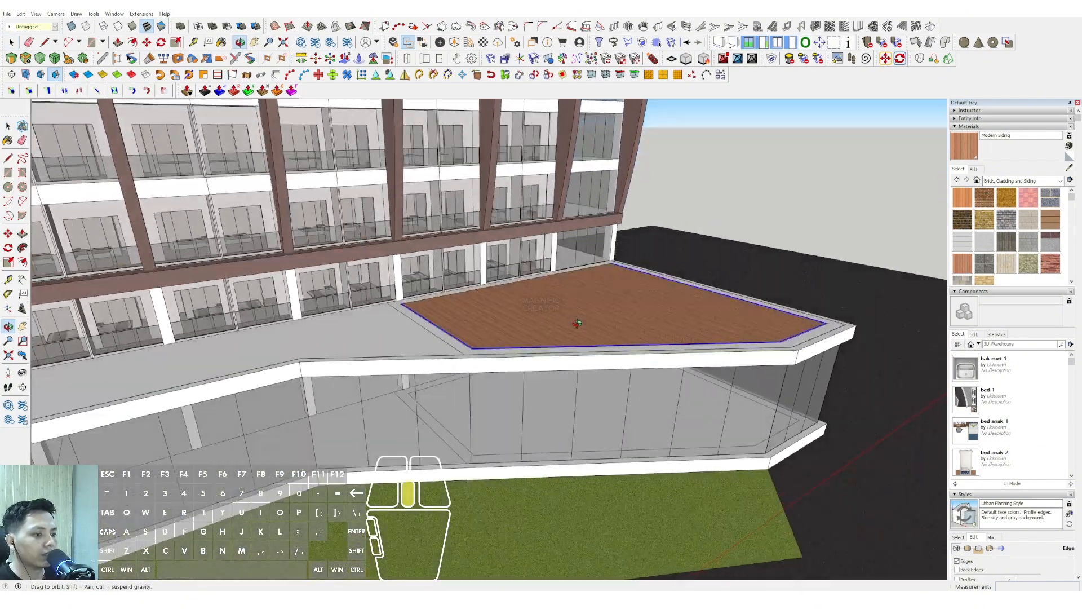
{"action": "scroll", "coordinate": [433, 329], "scroll_direction": "up", "scroll_amount": 3}
{"action": "key", "text": "v"}
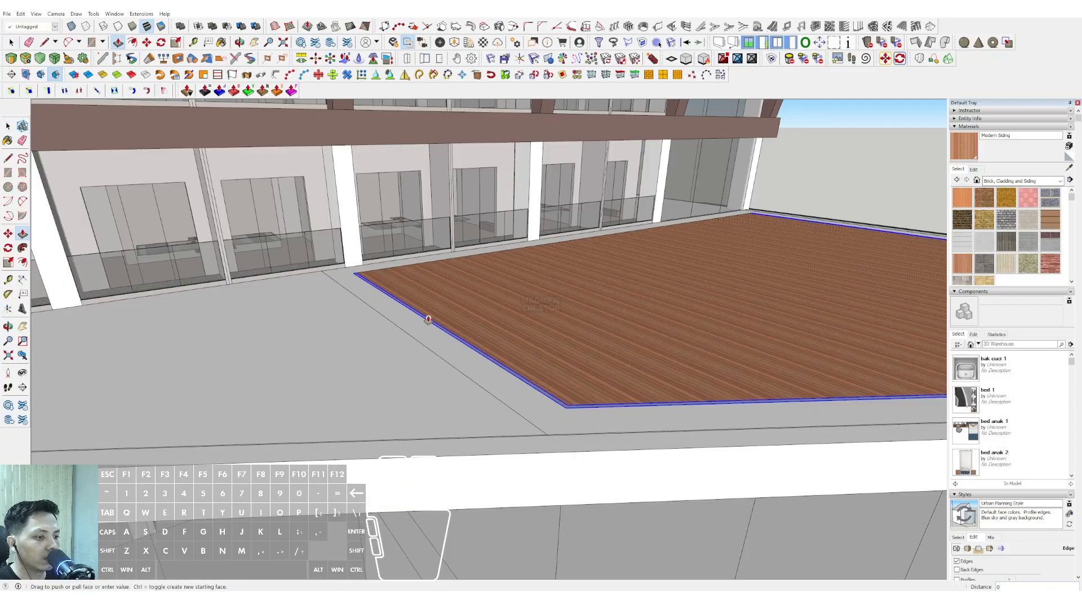
{"action": "left_click", "coordinate": [426, 314]}
{"action": "type", "text": "1200"}
{"action": "key", "text": "Return"}
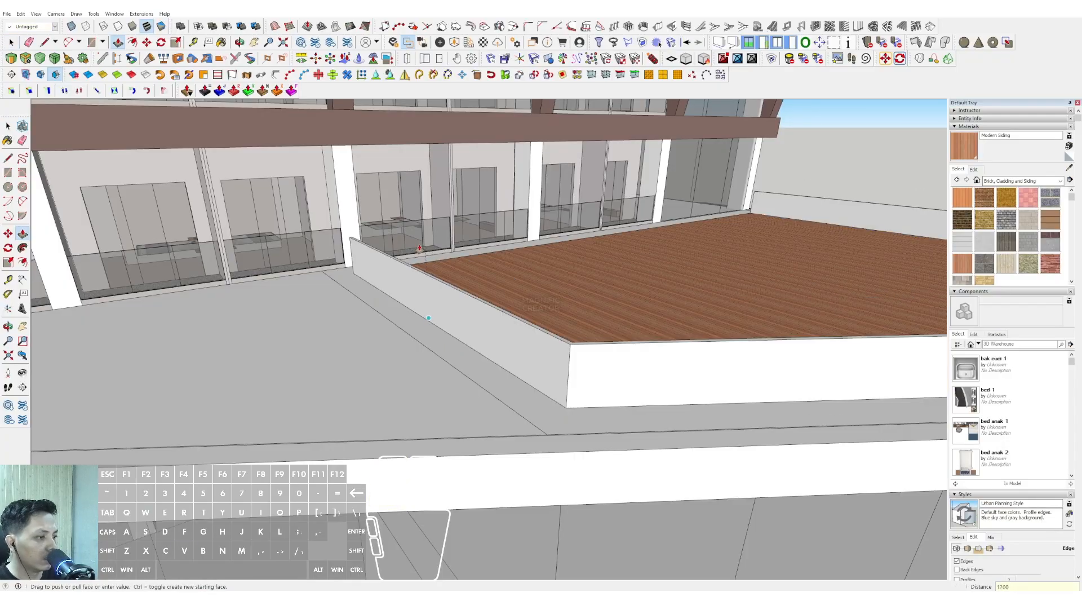
Group the deck railing and paint it with Translucent Glass Gray sampled from the model.
{"action": "triple_click", "coordinate": [426, 289]}
{"action": "right_click", "coordinate": [428, 288]}
{"action": "left_click", "coordinate": [465, 359]}
{"action": "middle_click_drag", "start_coordinate": [464, 361], "coordinate": [1074, 166]}
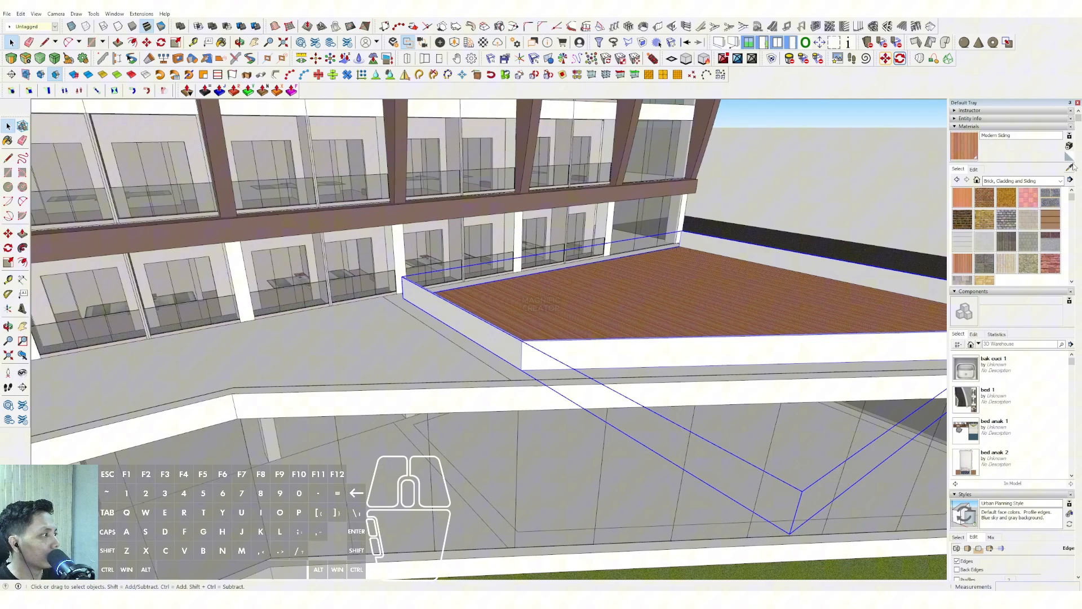
{"action": "left_click", "coordinate": [556, 335]}
{"action": "key", "text": "space"}
{"action": "mouse_move", "coordinate": [555, 334]}
{"action": "middle_mouse_down"}
{"action": "mouse_move", "coordinate": [531, 357]}
{"action": "mouse_move", "coordinate": [578, 254]}
{"action": "mouse_move", "coordinate": [592, 270]}
{"action": "mouse_move", "coordinate": [418, 323]}
{"action": "mouse_move", "coordinate": [617, 305]}
{"action": "mouse_move", "coordinate": [412, 363]}
{"action": "middle_mouse_up"}
Copy the umbrella table from the sample components onto the wood deck and place four of them there.
{"action": "scroll", "coordinate": [578, 253], "scroll_direction": "down", "scroll_amount": 5}
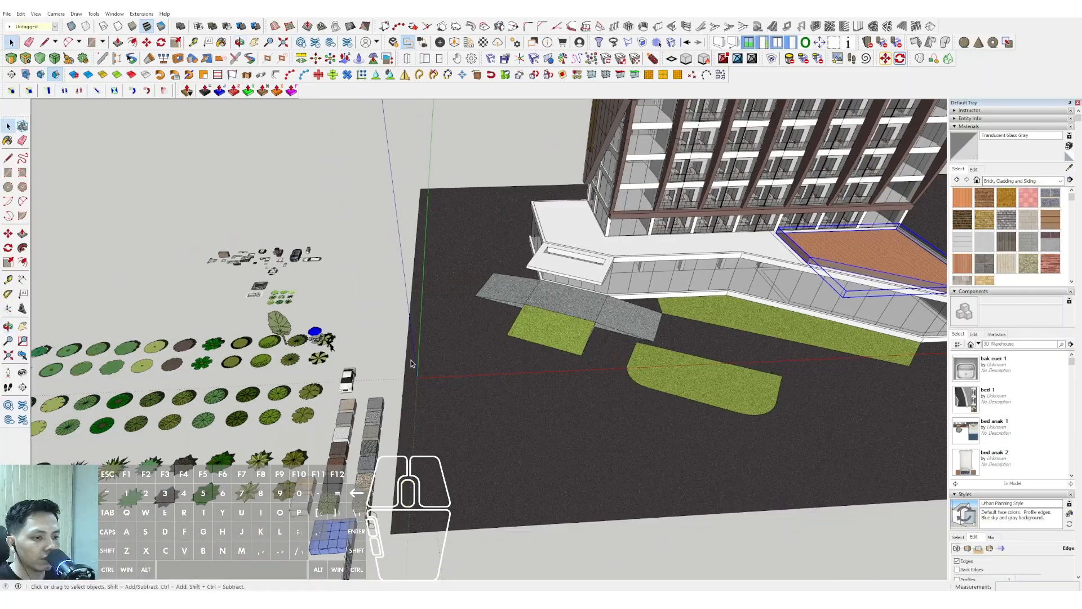
{"action": "scroll", "coordinate": [329, 355], "scroll_direction": "up", "scroll_amount": 6}
{"action": "left_click", "coordinate": [298, 310]}
{"action": "scroll", "coordinate": [299, 310], "scroll_direction": "up", "scroll_amount": 5}
{"action": "key", "text": "m"}
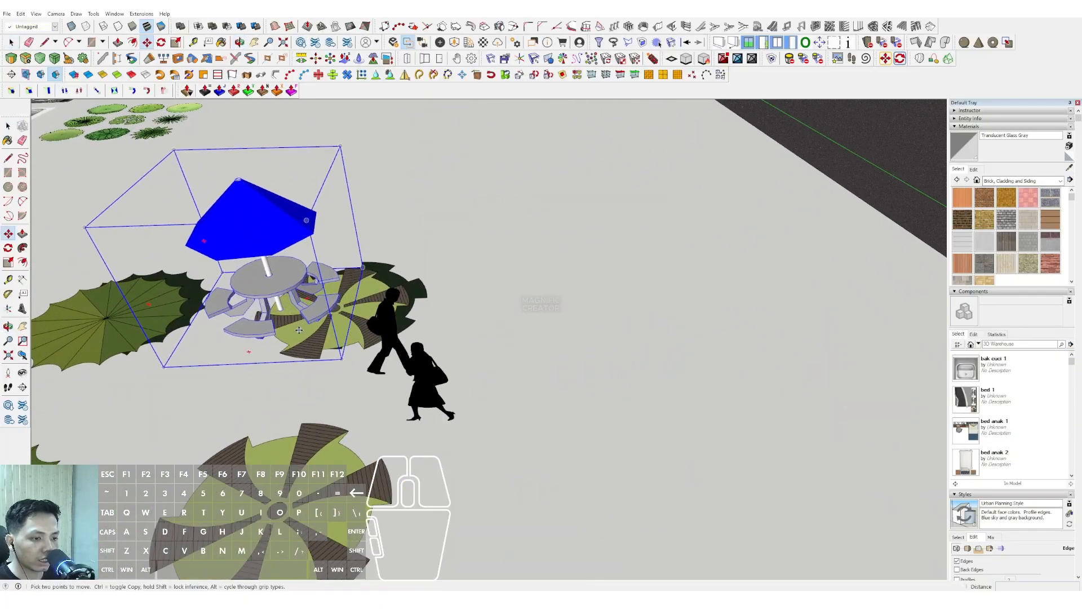
{"action": "scroll", "coordinate": [721, 236], "scroll_direction": "down", "scroll_amount": 5}
{"action": "middle_click_drag", "start_coordinate": [721, 236], "coordinate": [546, 233], "text": "shift"}
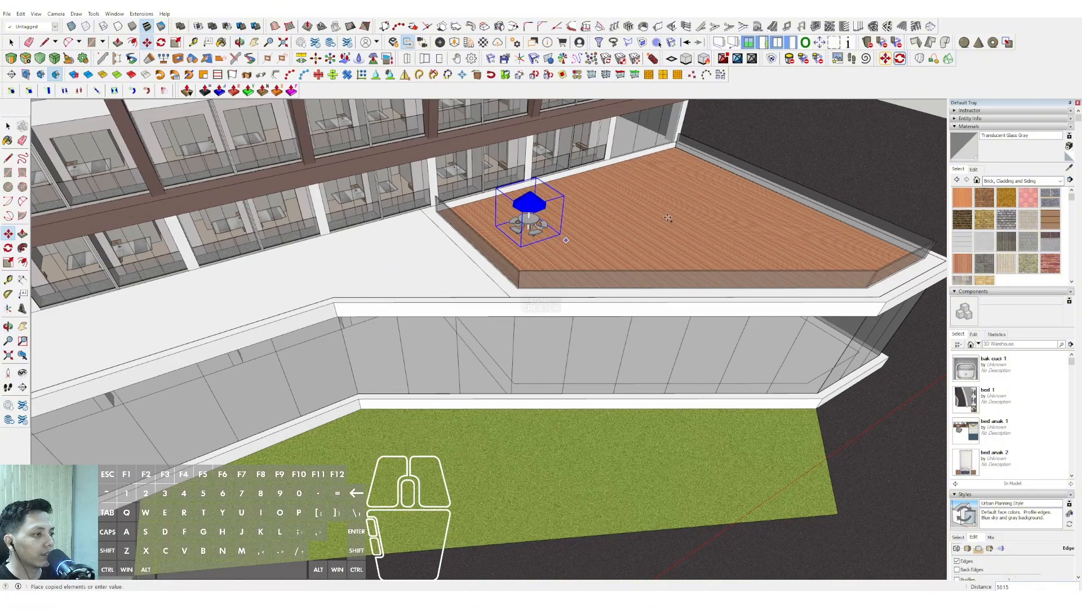
{"action": "left_click", "coordinate": [722, 244]}
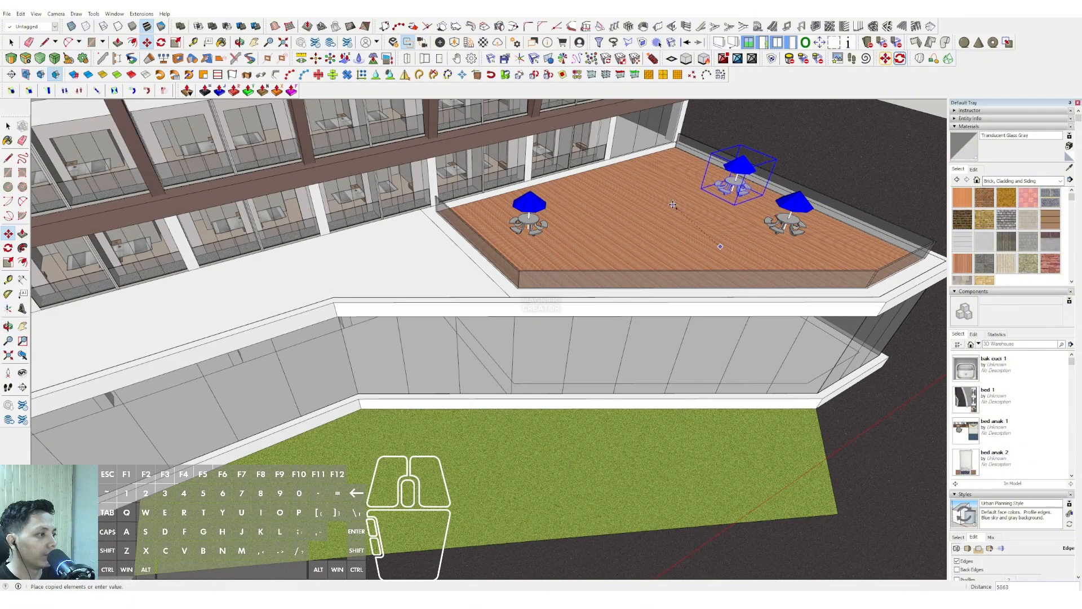
{"action": "left_click", "coordinate": [633, 238]}
{"action": "key", "text": "space"}
Move the umbrella table nearest the entrance side across the deck to join the other tables.
{"action": "left_click", "coordinate": [535, 228]}
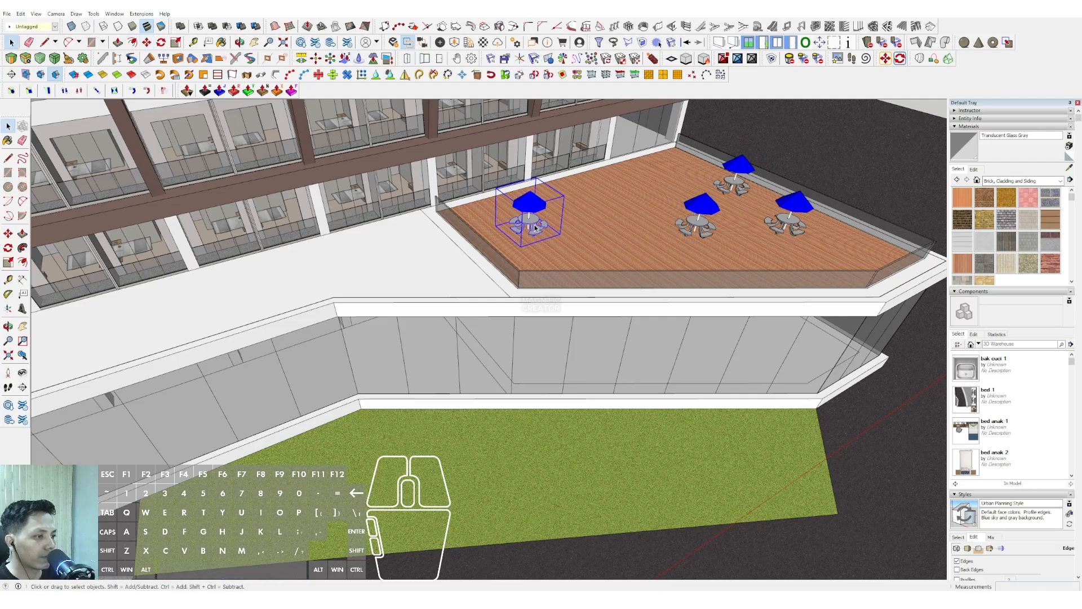
{"action": "scroll", "coordinate": [536, 228], "scroll_direction": "up", "scroll_amount": 3}
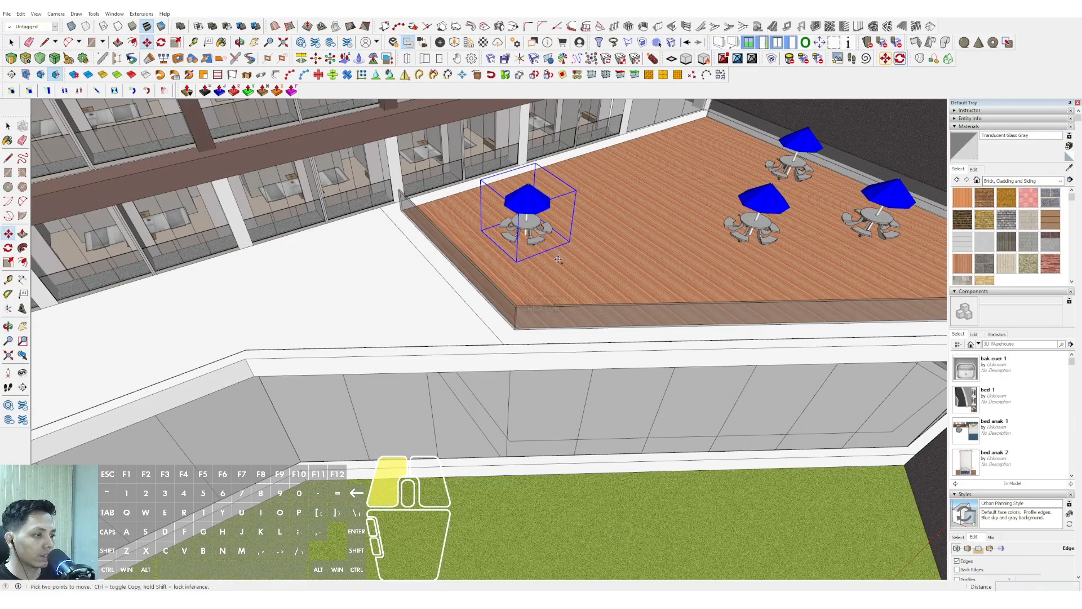
{"action": "left_click", "coordinate": [558, 259]}
{"action": "scroll", "coordinate": [619, 262], "scroll_direction": "down", "scroll_amount": 2}
{"action": "middle_click_drag", "start_coordinate": [592, 262], "coordinate": [564, 256]}
{"action": "left_click", "coordinate": [850, 290]}
{"action": "left_click", "coordinate": [730, 285]}
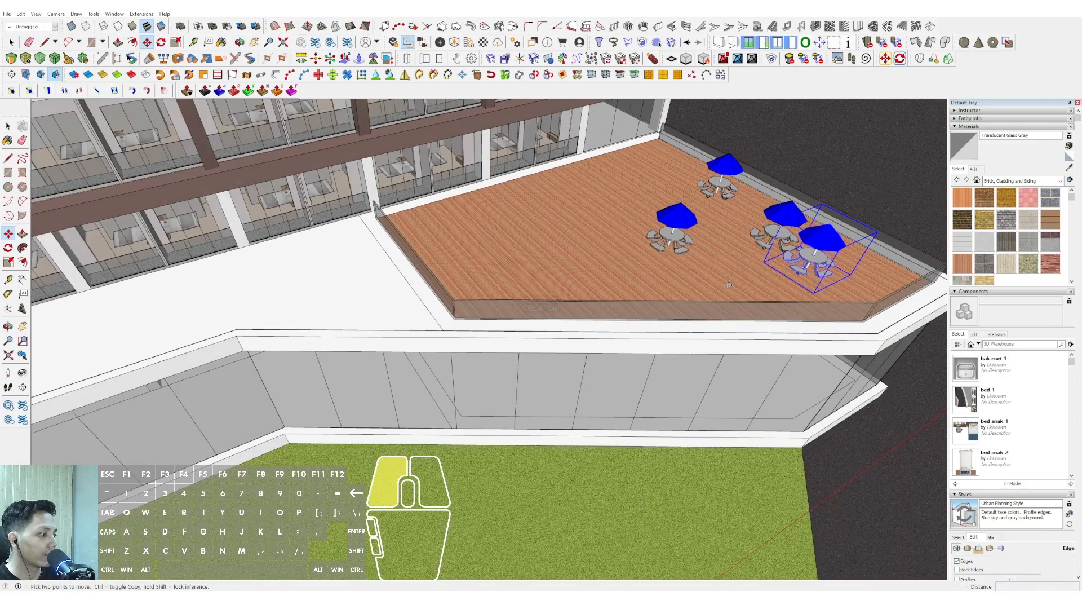
{"action": "left_click", "coordinate": [785, 287]}
{"action": "key", "text": "space"}
Copy the two walking people silhouettes from the sample components to the landing in front of the podium entrance.
{"action": "scroll", "coordinate": [727, 283], "scroll_direction": "down", "scroll_amount": 2}
{"action": "middle_click_drag", "start_coordinate": [661, 286], "coordinate": [544, 241]}
{"action": "scroll", "coordinate": [544, 242], "scroll_direction": "down", "scroll_amount": 2}
{"action": "middle_click_drag", "start_coordinate": [657, 310], "coordinate": [749, 315]}
{"action": "middle_click_drag", "start_coordinate": [749, 316], "coordinate": [772, 248], "text": "shift"}
{"action": "scroll", "coordinate": [521, 350], "scroll_direction": "up", "scroll_amount": 7}
{"action": "left_click", "coordinate": [536, 344]}
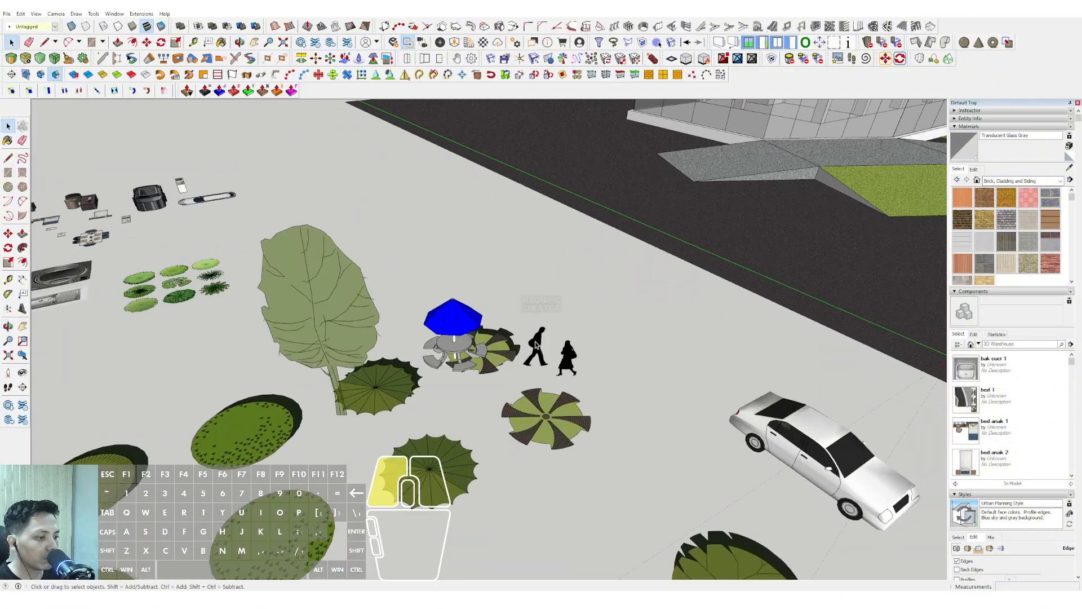
{"action": "key", "text": "ctrl"}
{"action": "left_click", "coordinate": [558, 375]}
{"action": "scroll", "coordinate": [620, 315], "scroll_direction": "down", "scroll_amount": 3}
{"action": "scroll", "coordinate": [653, 243], "scroll_direction": "up", "scroll_amount": 5}
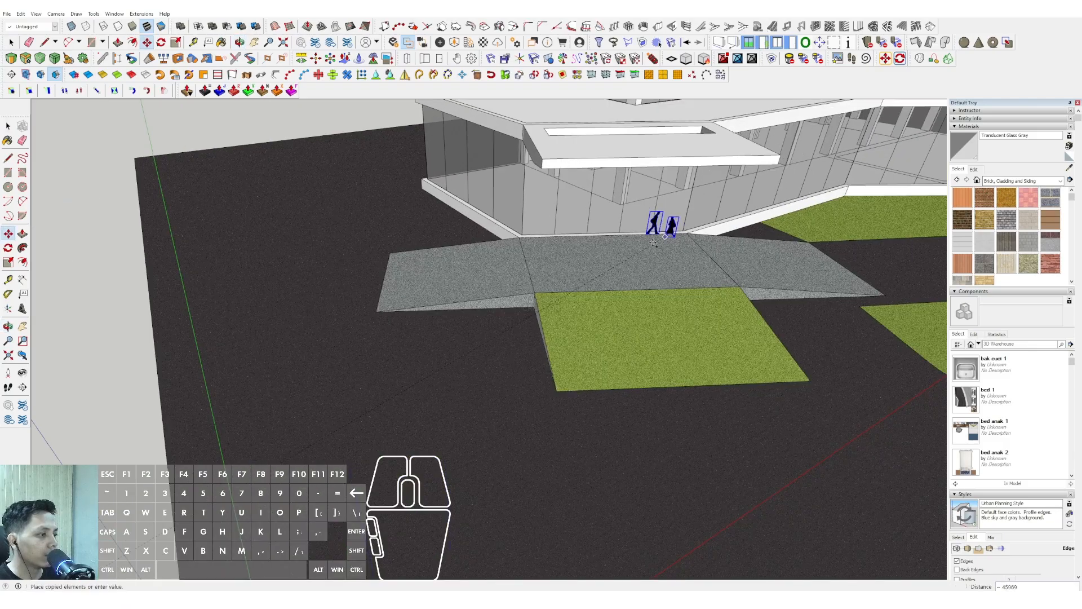
{"action": "left_click", "coordinate": [673, 247]}
{"action": "scroll", "coordinate": [619, 265], "scroll_direction": "down", "scroll_amount": 2}
{"action": "key", "text": "space"}
Copy the white car from the sample components onto the entrance landing beside the people.
{"action": "middle_click_drag", "start_coordinate": [619, 266], "coordinate": [693, 205]}
{"action": "left_click", "coordinate": [521, 389]}
{"action": "scroll", "coordinate": [518, 389], "scroll_direction": "up", "scroll_amount": 2}
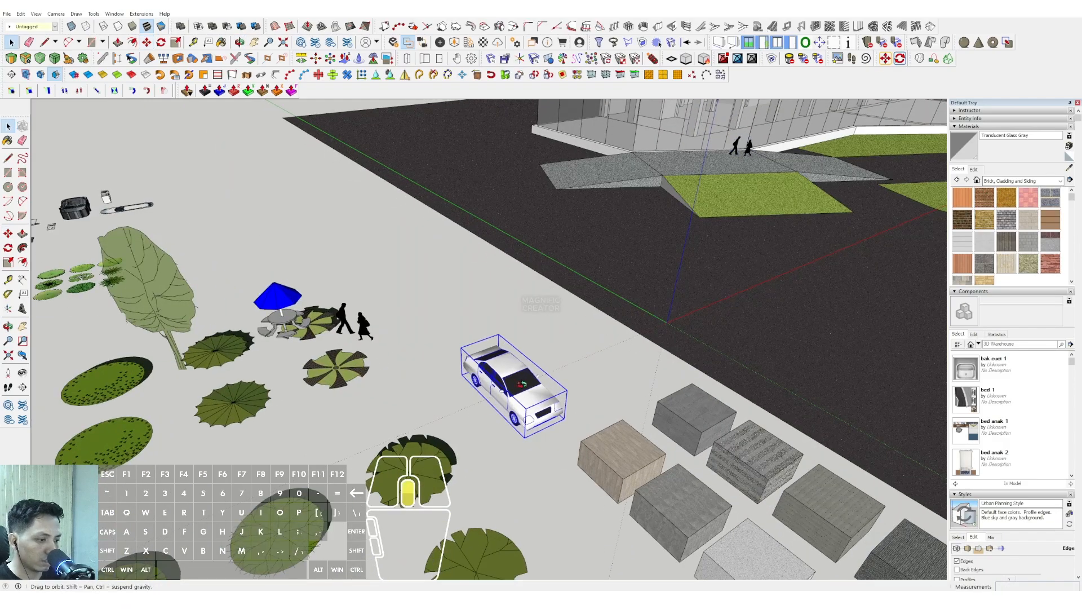
{"action": "middle_click_drag", "start_coordinate": [451, 408], "coordinate": [499, 389]}
{"action": "key", "text": "m"}
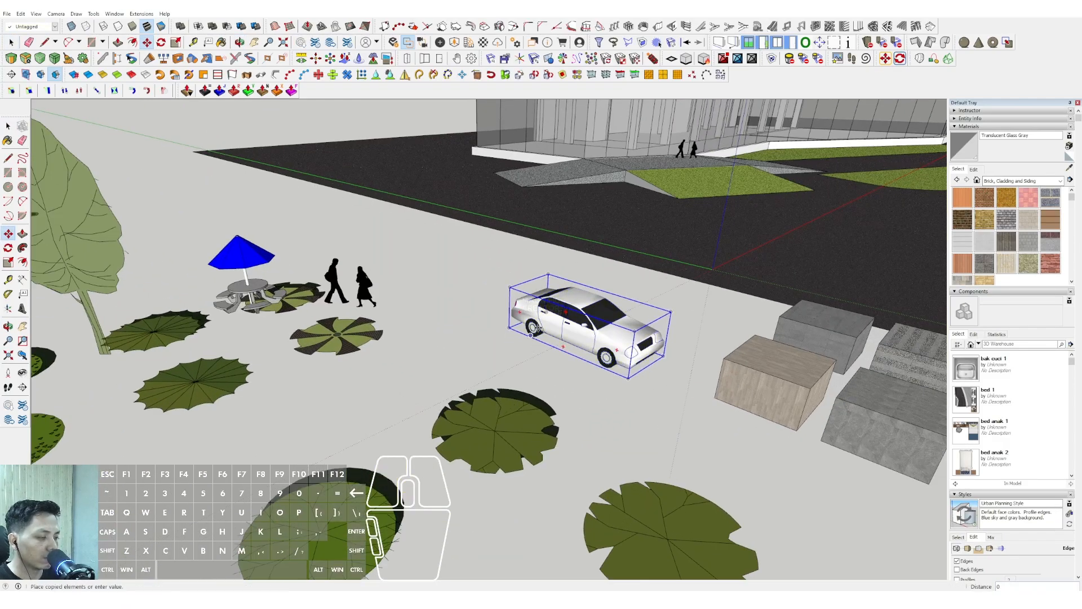
{"action": "middle_click_drag", "start_coordinate": [704, 161], "coordinate": [609, 260], "text": "shift"}
{"action": "scroll", "coordinate": [595, 261], "scroll_direction": "up", "scroll_amount": 3}
{"action": "left_click", "coordinate": [535, 284]}
{"action": "key", "text": "space"}
Rotate the copied car so it lines up with the driveway ramps.
{"action": "scroll", "coordinate": [536, 285], "scroll_direction": "up", "scroll_amount": 4}
{"action": "key", "text": "q"}
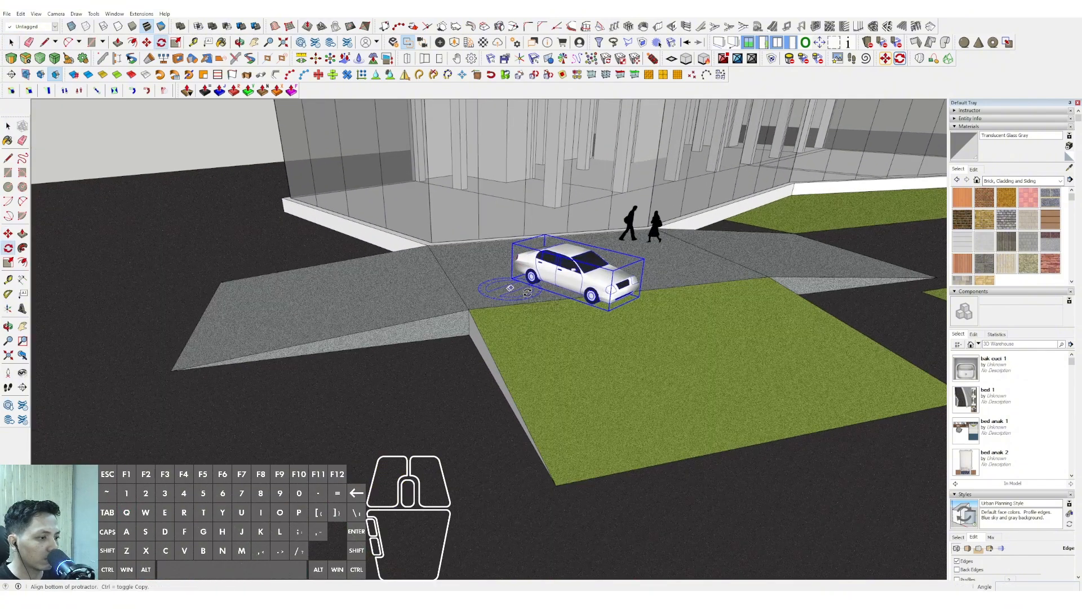
{"action": "left_click", "coordinate": [528, 292]}
{"action": "left_click", "coordinate": [606, 278]}
{"action": "key", "text": "space"}
Copy the tree from the sample components and place two on the lawn between the entrance ramps.
{"action": "scroll", "coordinate": [584, 287], "scroll_direction": "down", "scroll_amount": 5}
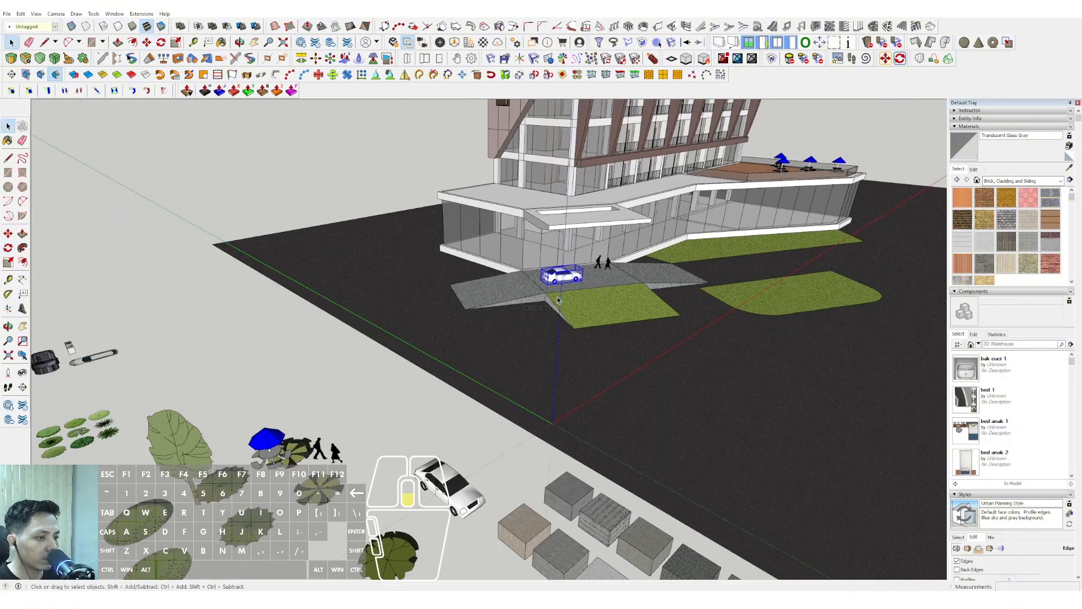
{"action": "scroll", "coordinate": [558, 300], "scroll_direction": "down", "scroll_amount": 3}
{"action": "scroll", "coordinate": [337, 402], "scroll_direction": "up", "scroll_amount": 2}
{"action": "left_click", "coordinate": [337, 402]}
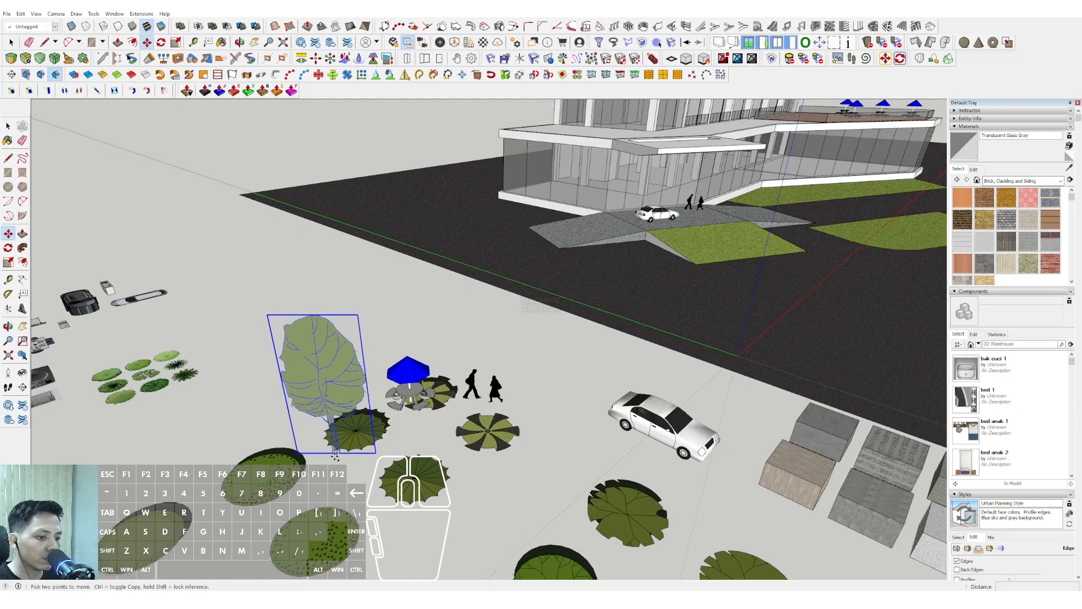
{"action": "left_click", "coordinate": [336, 454]}
{"action": "middle_click_drag", "start_coordinate": [747, 209], "coordinate": [479, 305], "text": "shift"}
{"action": "left_click", "coordinate": [396, 368]}
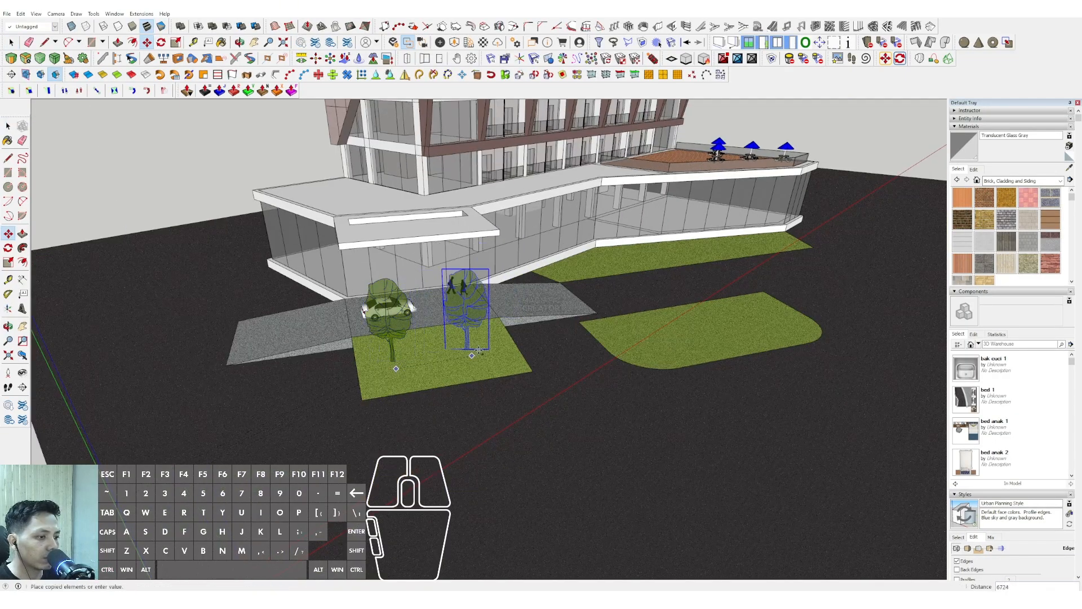
{"action": "left_click", "coordinate": [479, 351]}
Add four more tree copies, two on the rounded lawn and two on the lawn along the podium glass.
{"action": "left_click", "coordinate": [645, 350]}
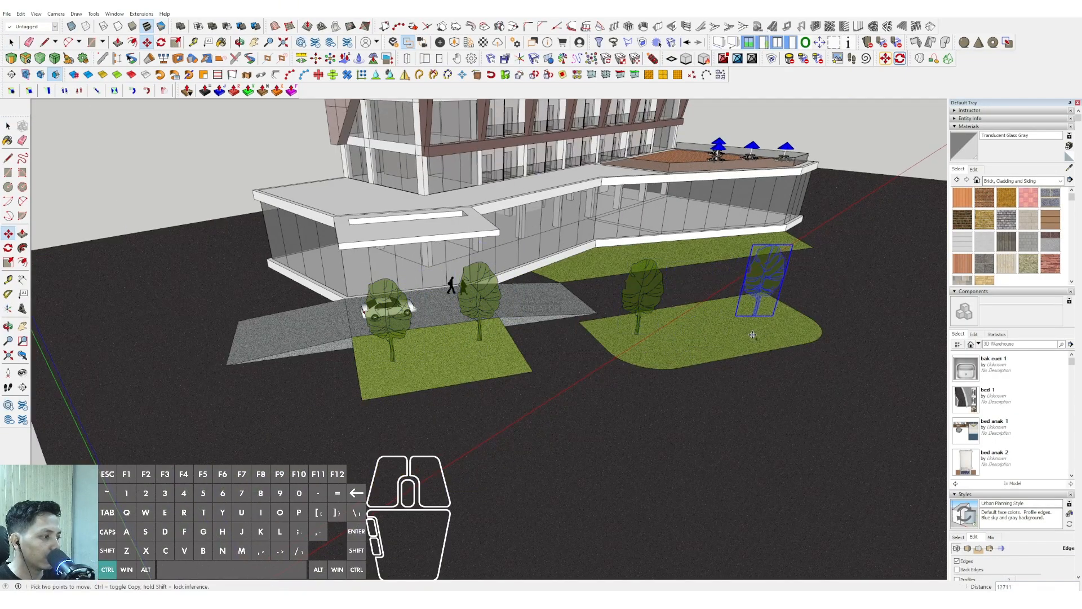
{"action": "left_click", "coordinate": [753, 335]}
{"action": "scroll", "coordinate": [603, 292], "scroll_direction": "up", "scroll_amount": 2}
{"action": "left_click", "coordinate": [576, 296]}
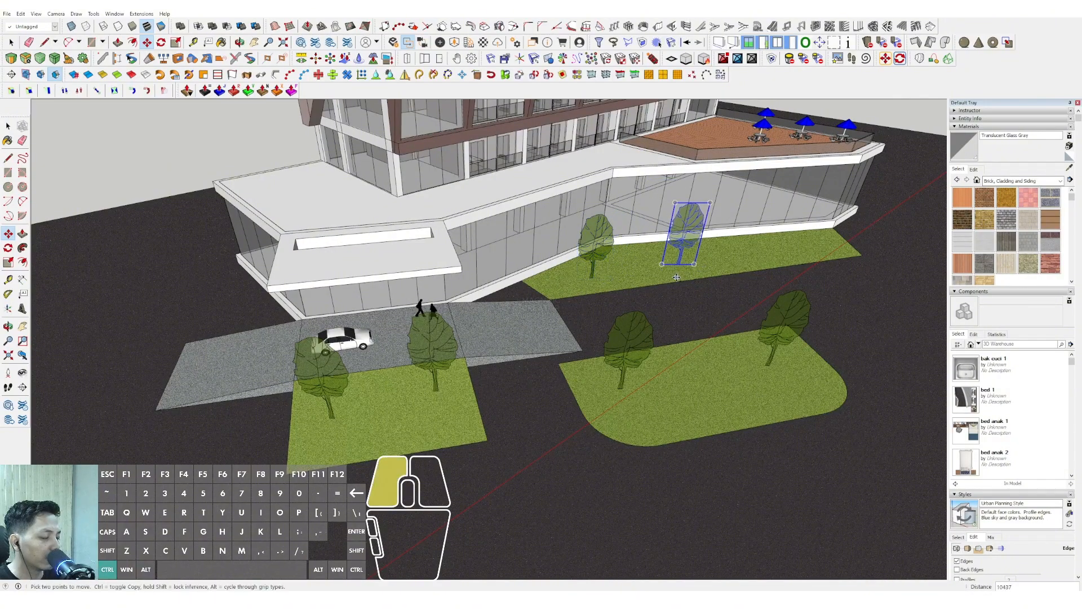
Turn on shadows and set the sun to early afternoon on a late-summer date for the front view.
{"action": "middle_click_drag", "start_coordinate": [676, 277], "coordinate": [541, 297]}
{"action": "left_click", "coordinate": [38, 14]}
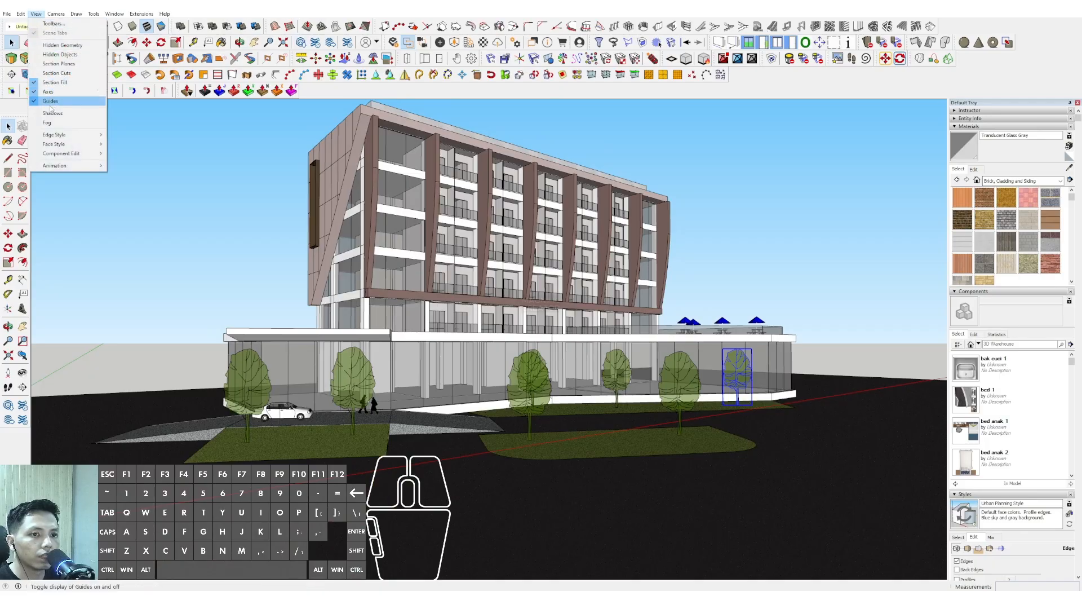
{"action": "left_click", "coordinate": [54, 113]}
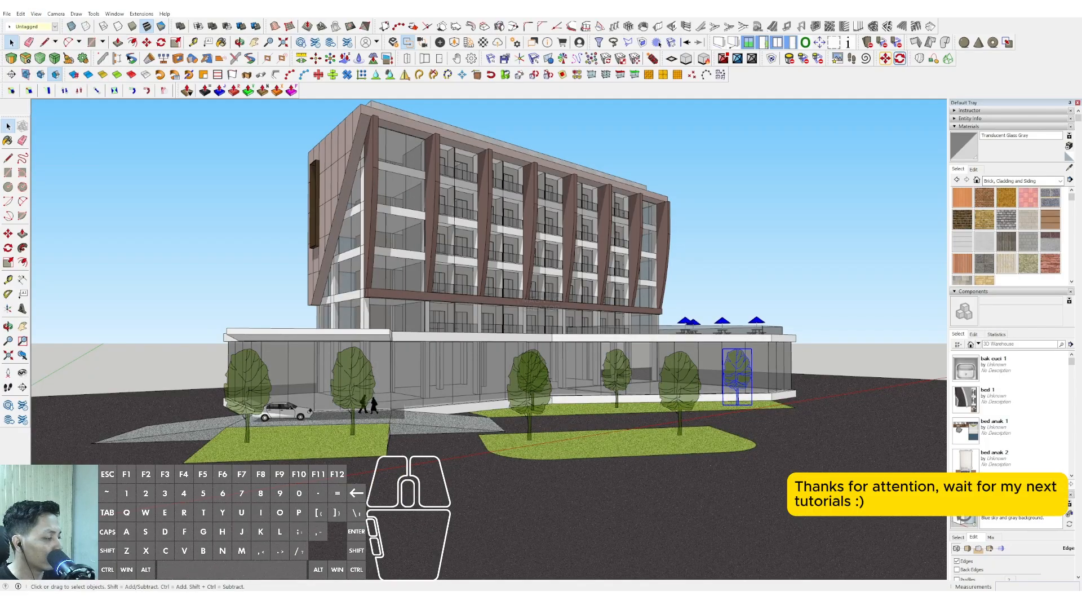
{"action": "scroll", "coordinate": [984, 313], "scroll_direction": "down", "scroll_amount": 8}
{"action": "left_click", "coordinate": [995, 416]}
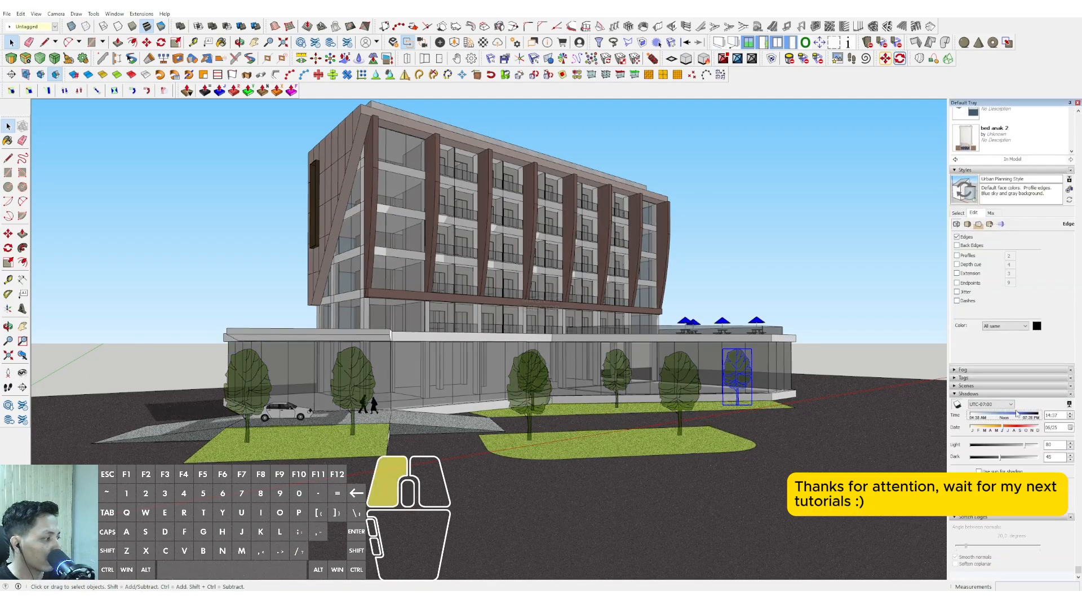
{"action": "mouse_move", "coordinate": [1016, 414]}
{"action": "left_mouse_down"}
{"action": "mouse_move", "coordinate": [1001, 429]}
{"action": "mouse_move", "coordinate": [1020, 430]}
{"action": "left_mouse_up"}
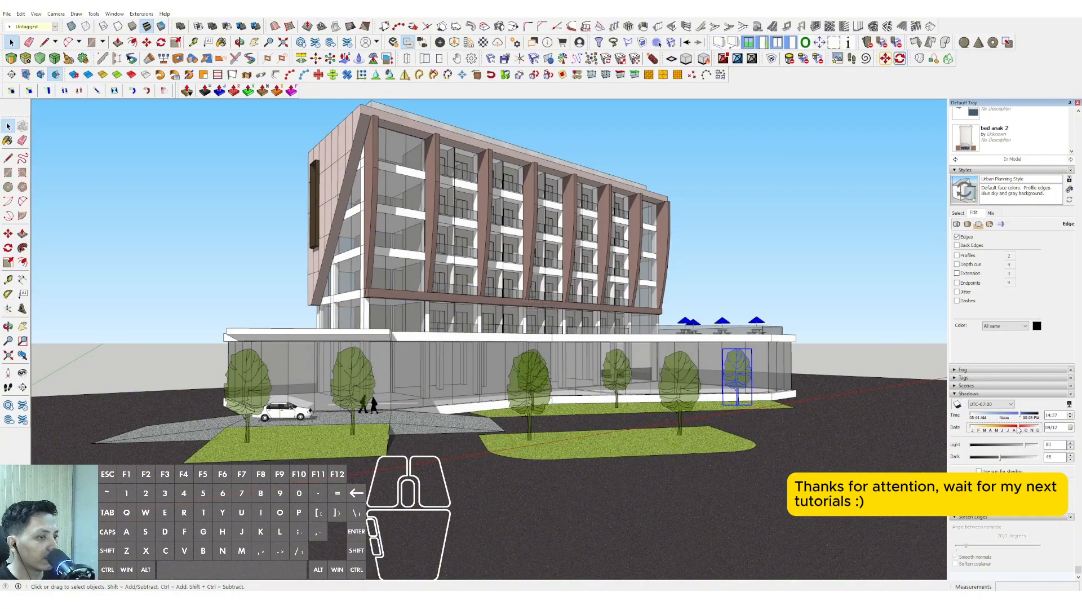
{"action": "middle_click_drag", "start_coordinate": [553, 235], "coordinate": [569, 288]}
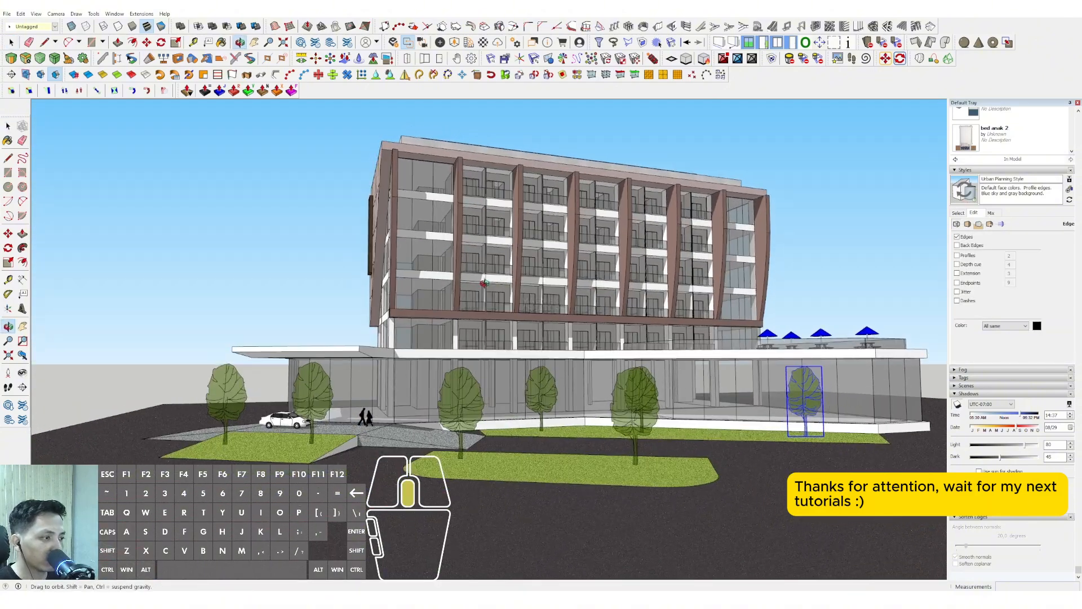